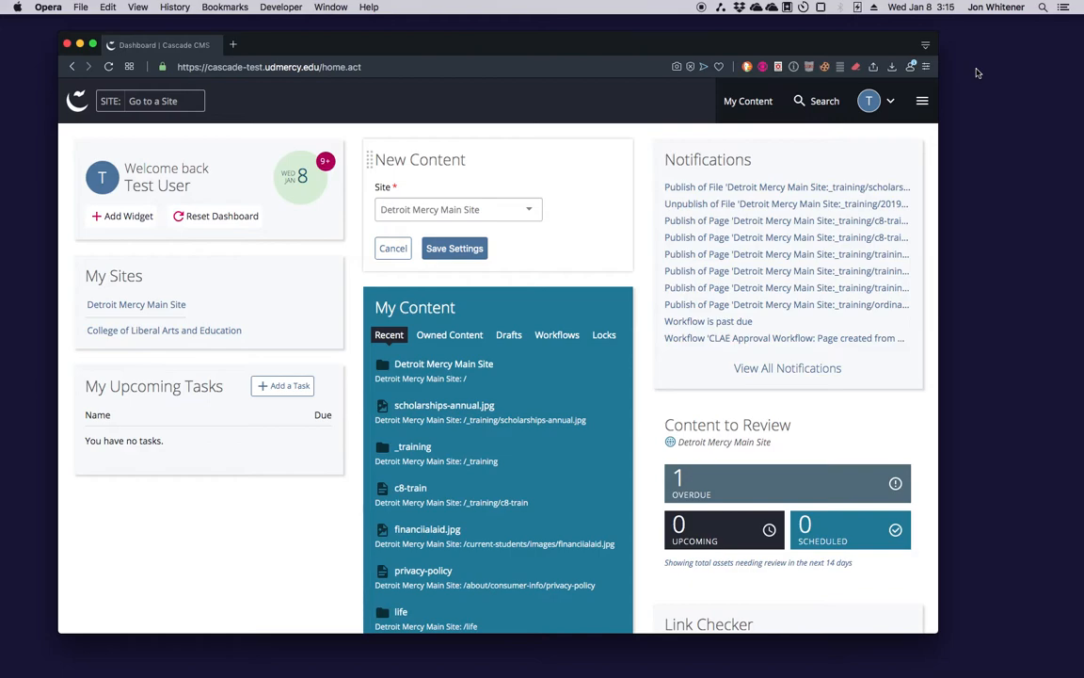
pyautogui.press('super+Tab')
pyautogui.press('super+Tab')
pyautogui.press('super+Tab')
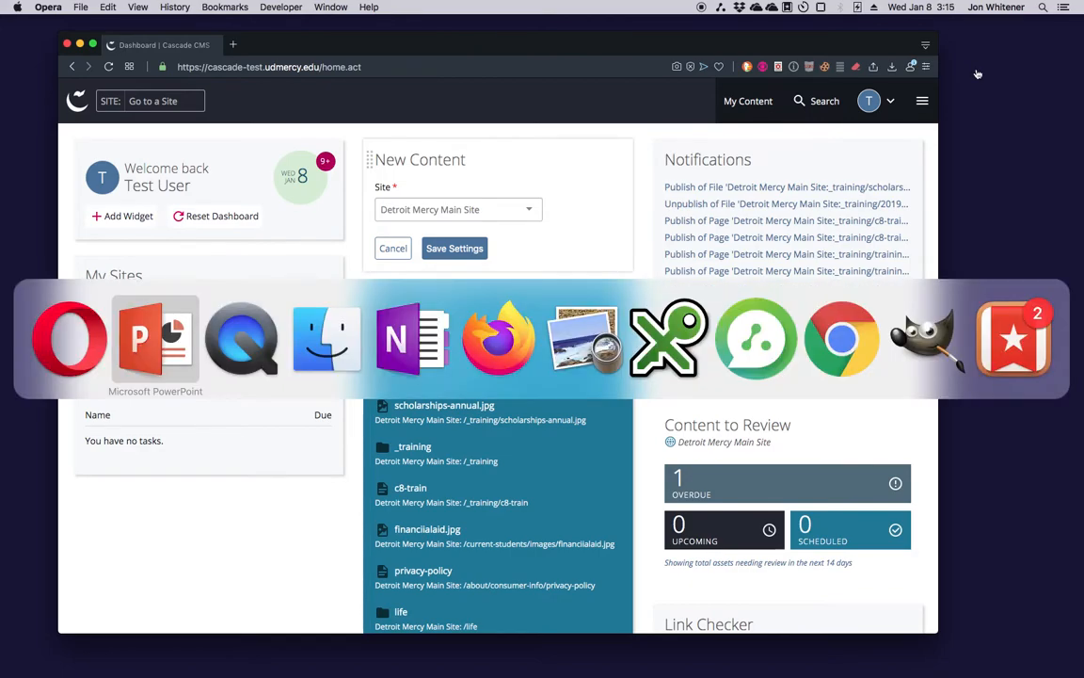
pyautogui.press('super+Tab')
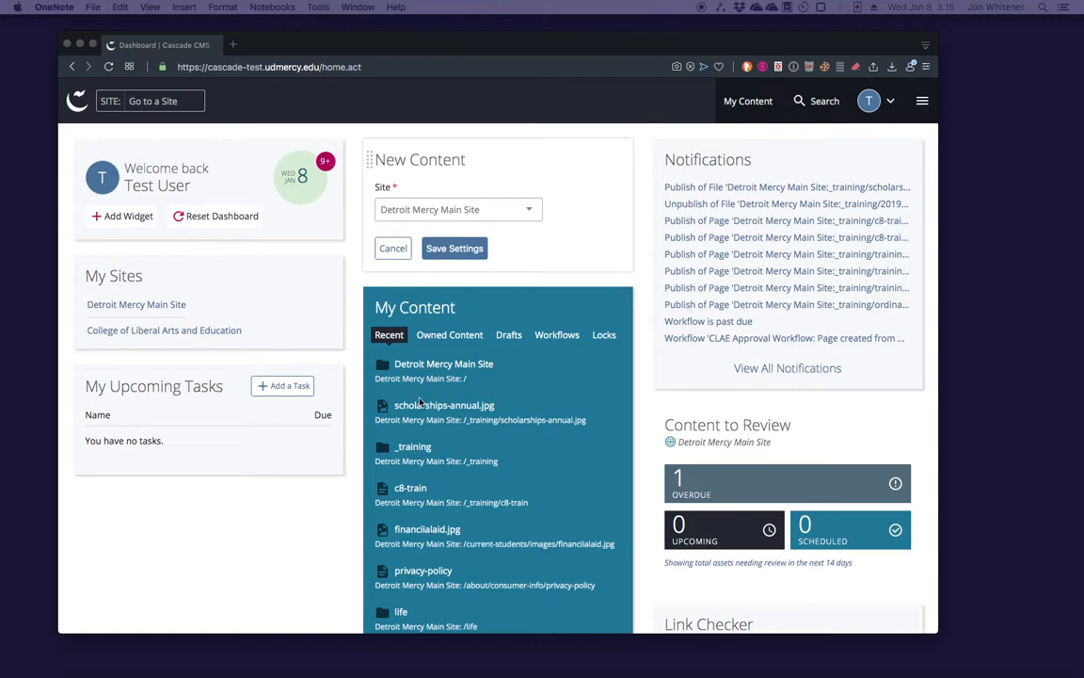
# - Open the c8-train page from the recent content and examine its layout, quick links, content sections and footer
pyautogui.click(409, 488)
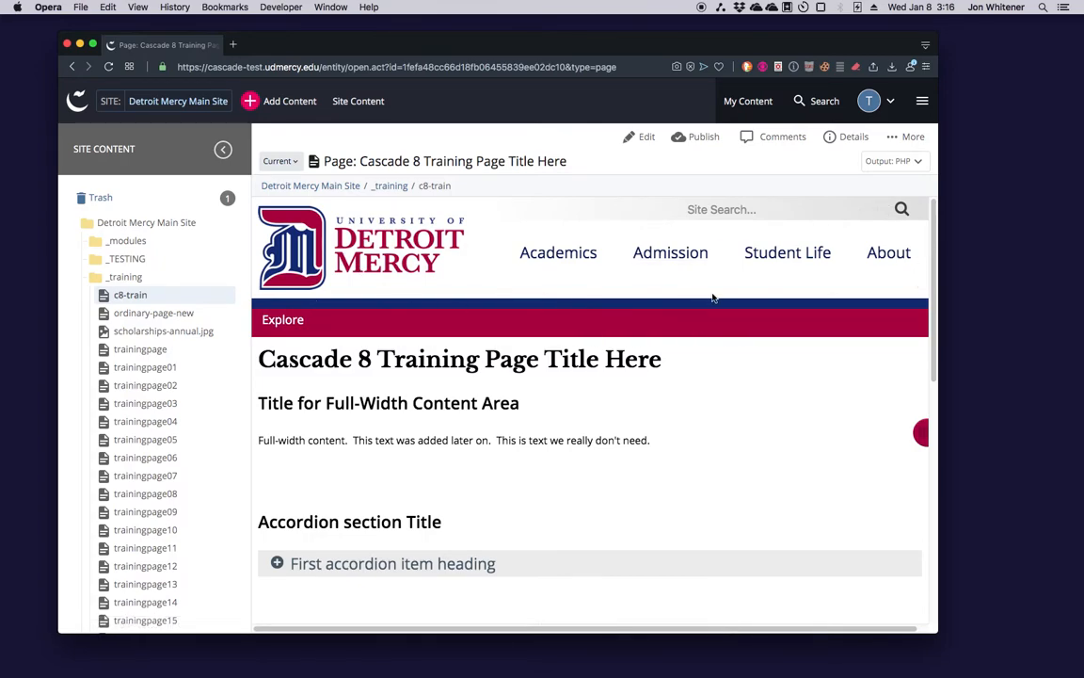
pyautogui.click(922, 433)
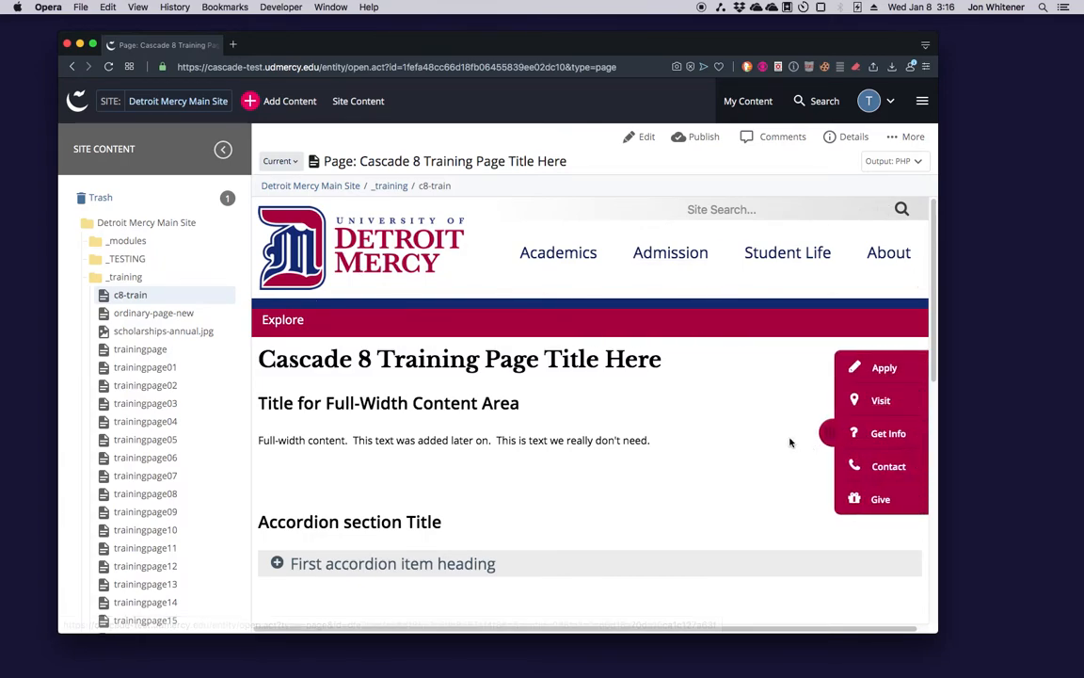
pyautogui.scroll(-10, 772, 447)
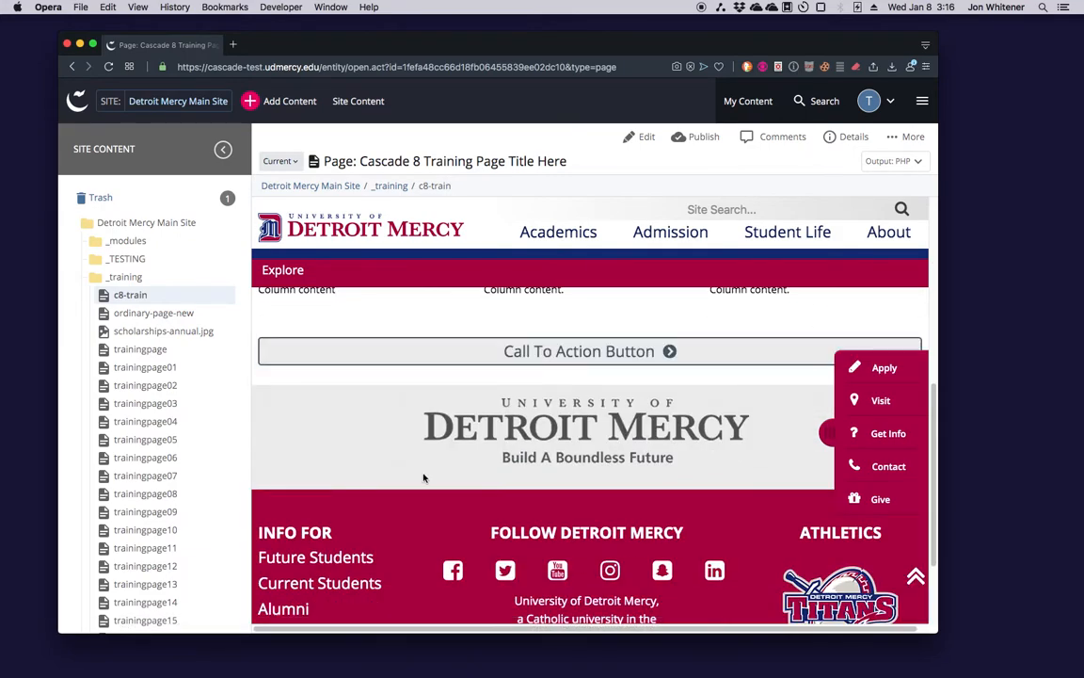
pyautogui.scroll(-3, 565, 541)
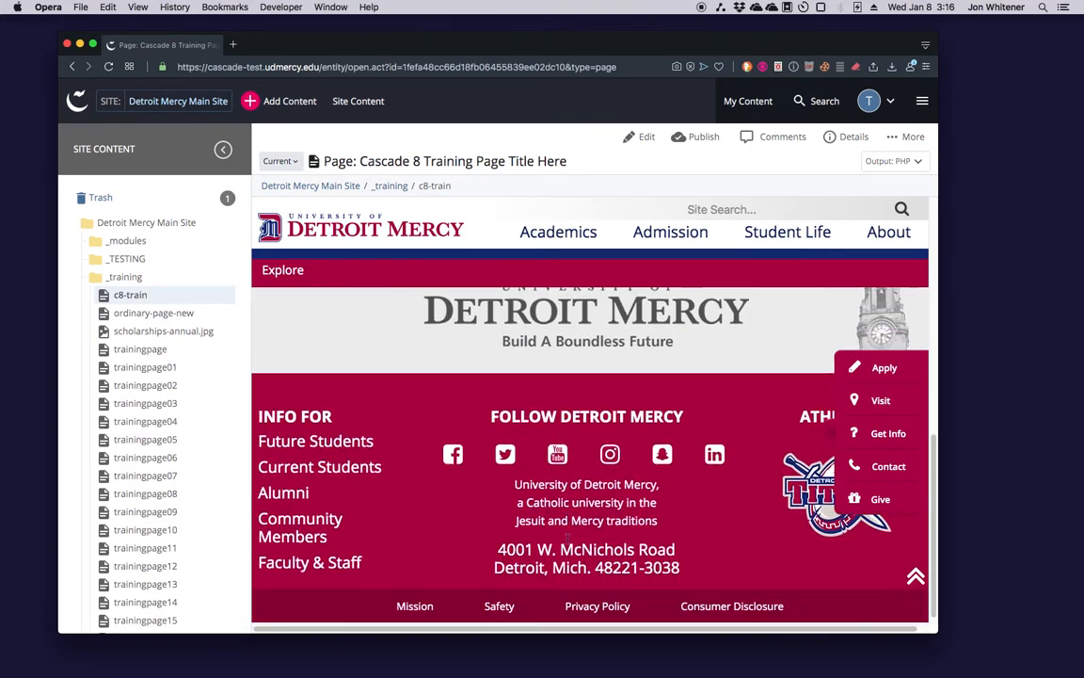
pyautogui.scroll(3, 855, 438)
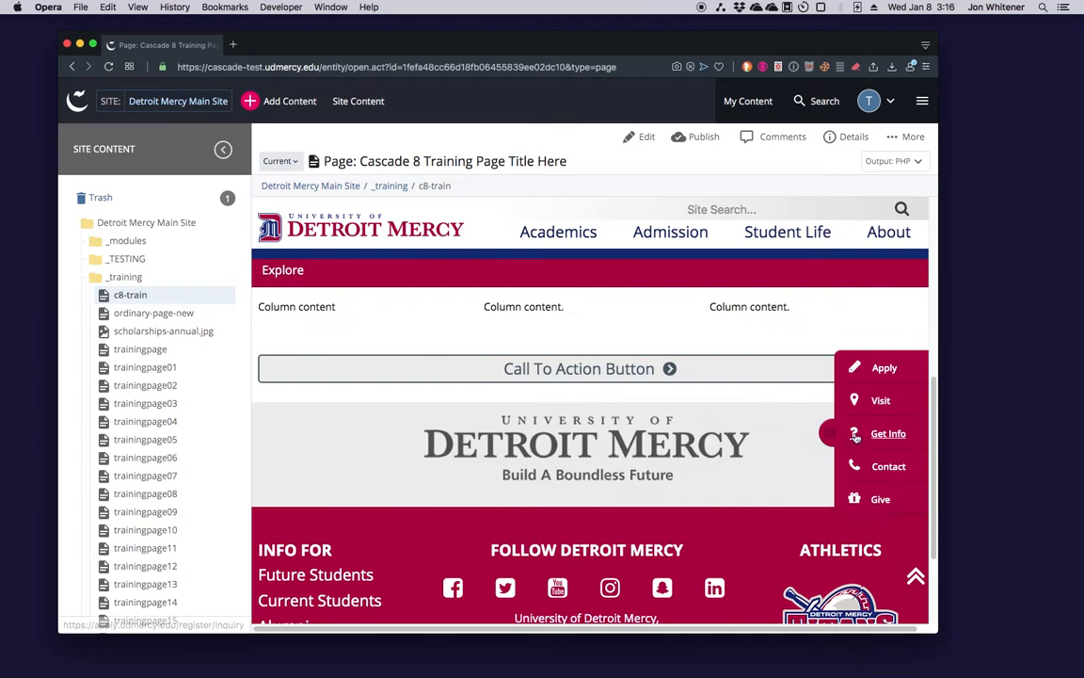
pyautogui.scroll(3, 857, 452)
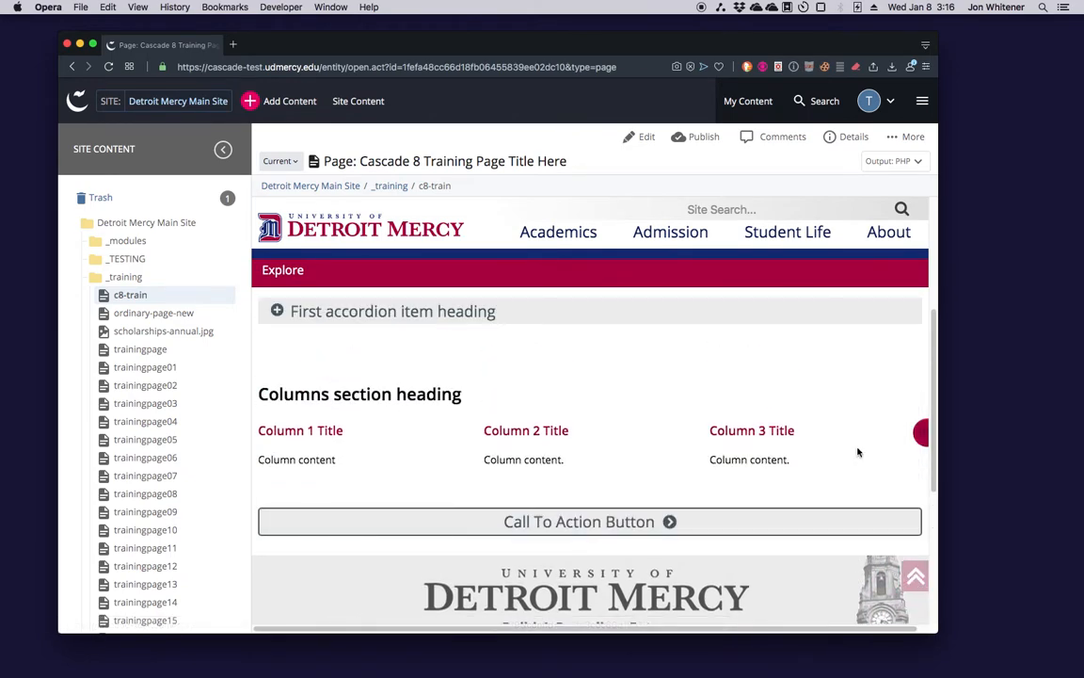
pyautogui.scroll(5, 857, 453)
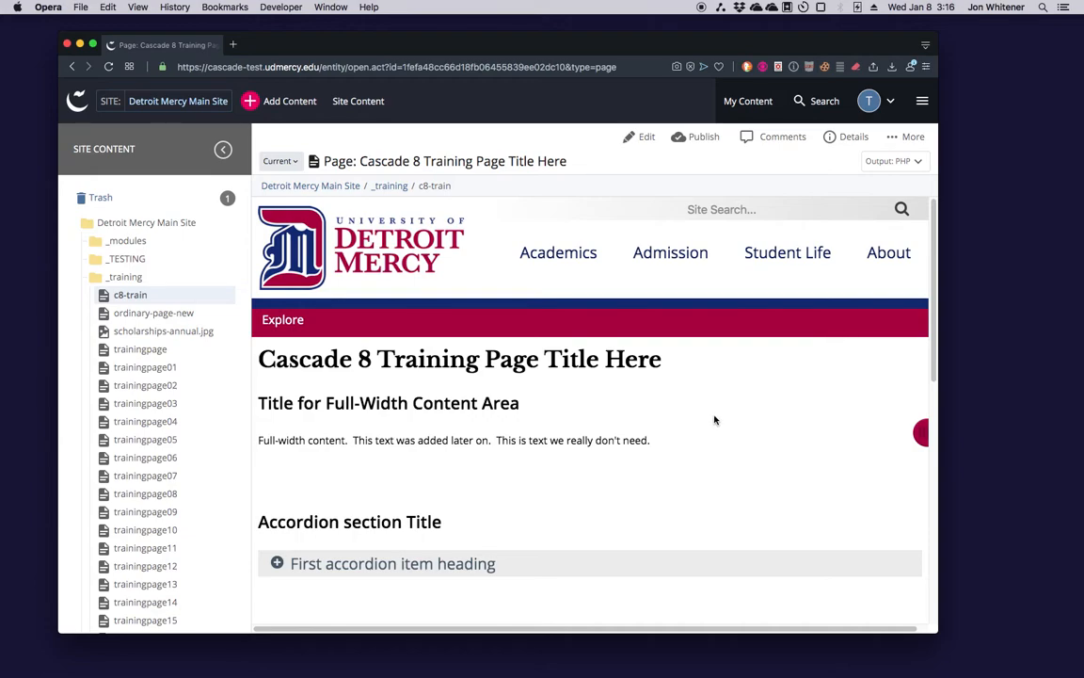
pyautogui.scroll(-2, 703, 509)
pyautogui.scroll(2, 704, 509)
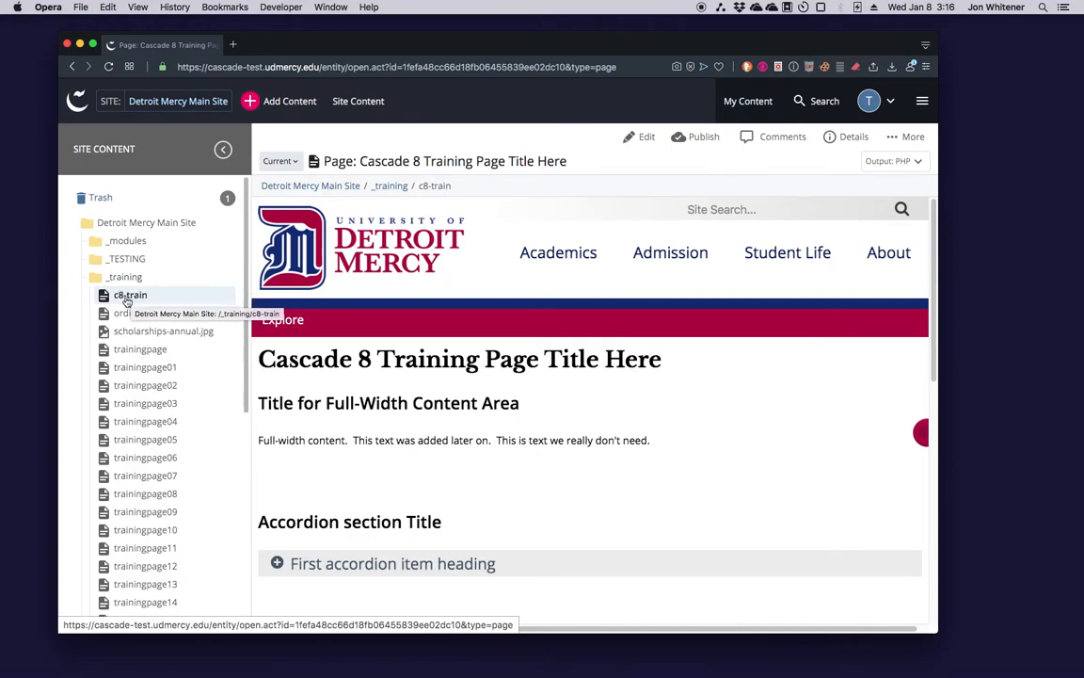
# - Open c8-train for editing from the recent assets in the search pane, and close the editor without changes
pyautogui.click(746, 102)
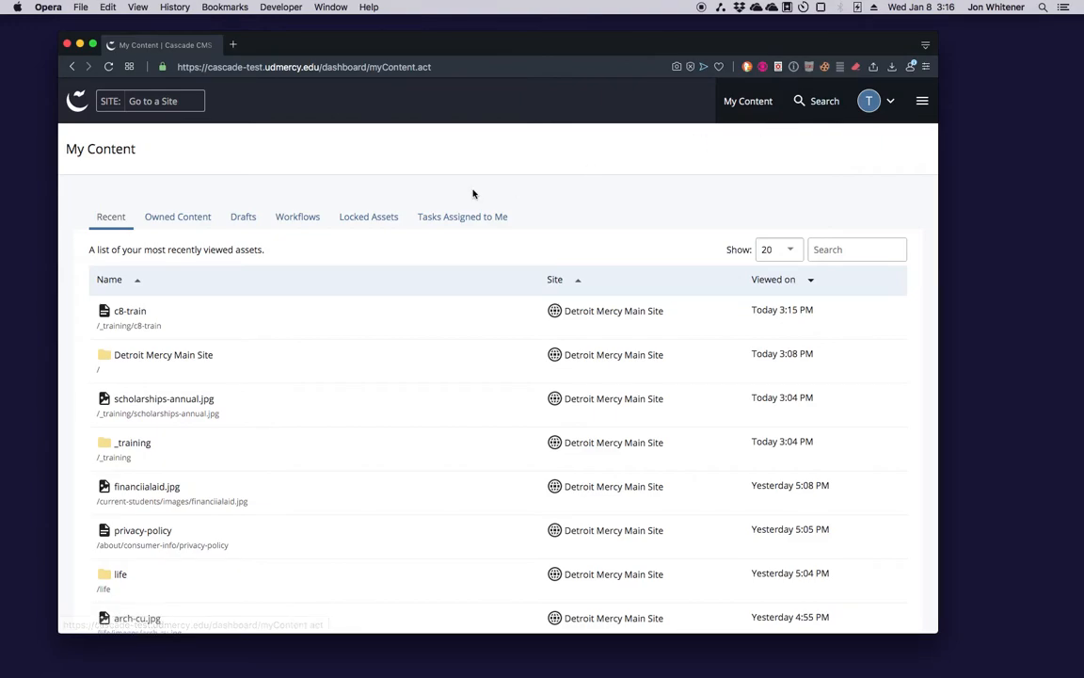
pyautogui.click(825, 100)
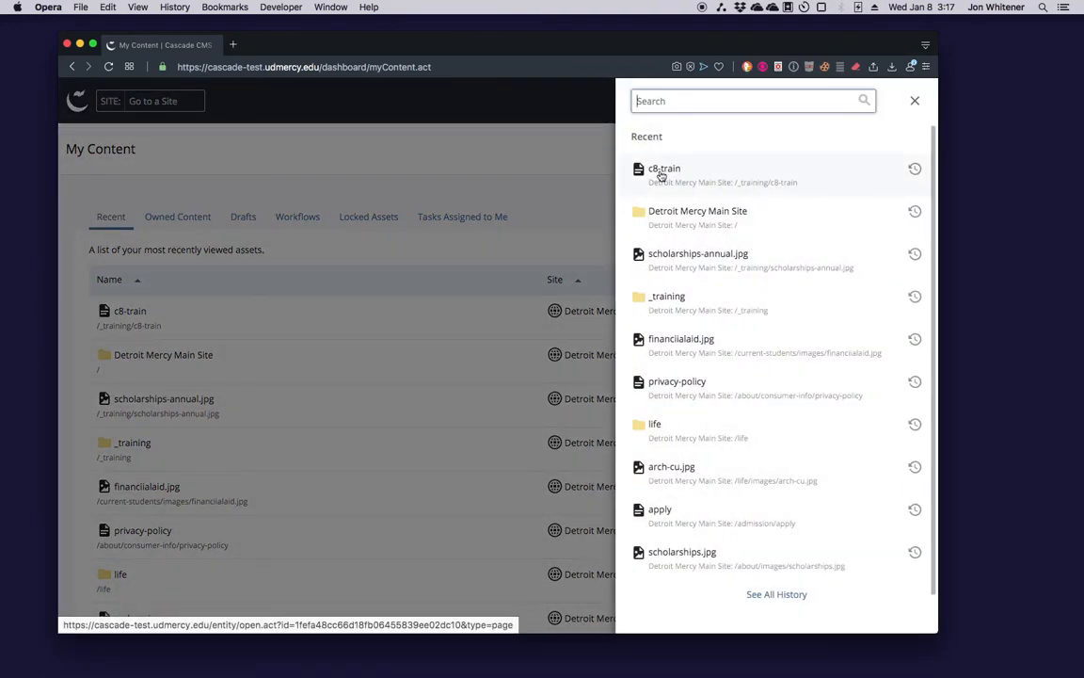
pyautogui.rightClick(661, 175)
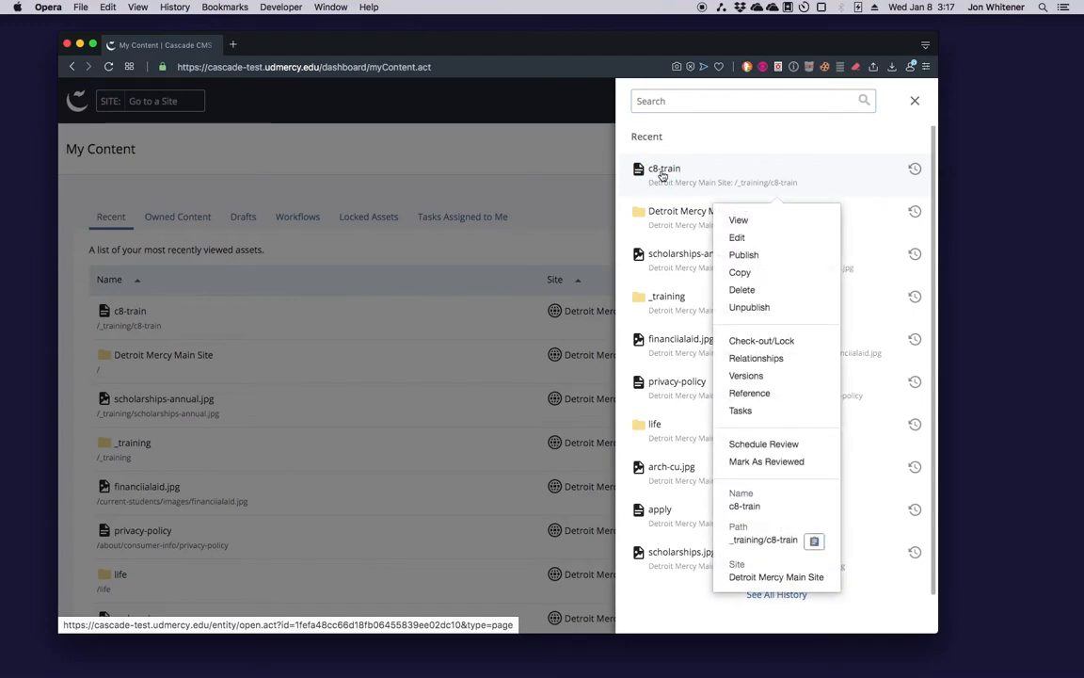
pyautogui.click(750, 239)
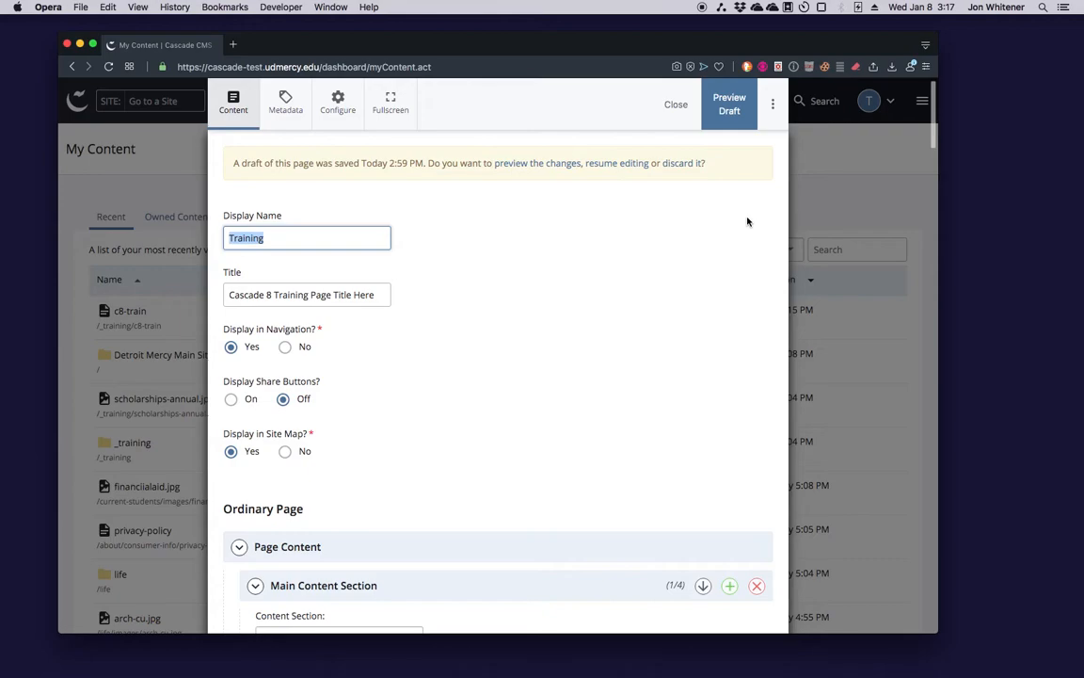
pyautogui.click(676, 104)
# - Open the c8-train page from the recently viewed assets and start editing it
pyautogui.click(123, 312)
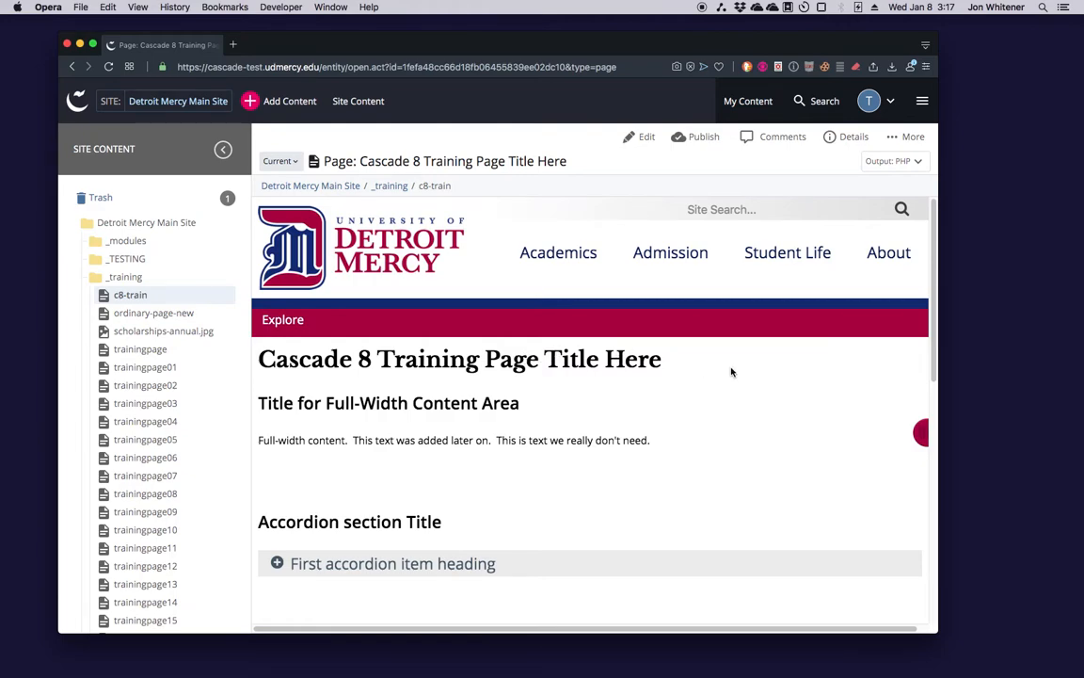
pyautogui.click(644, 139)
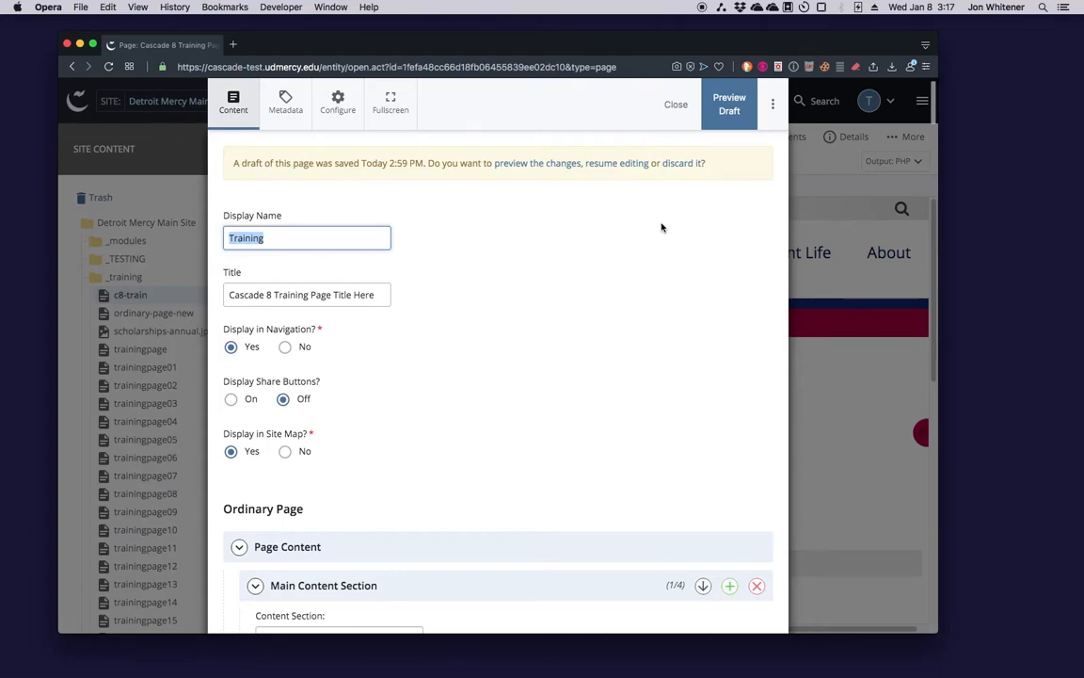
# - Examine the edit form's page settings and the fields of the first main content section
pyautogui.scroll(-2, 623, 291)
pyautogui.scroll(-2, 623, 290)
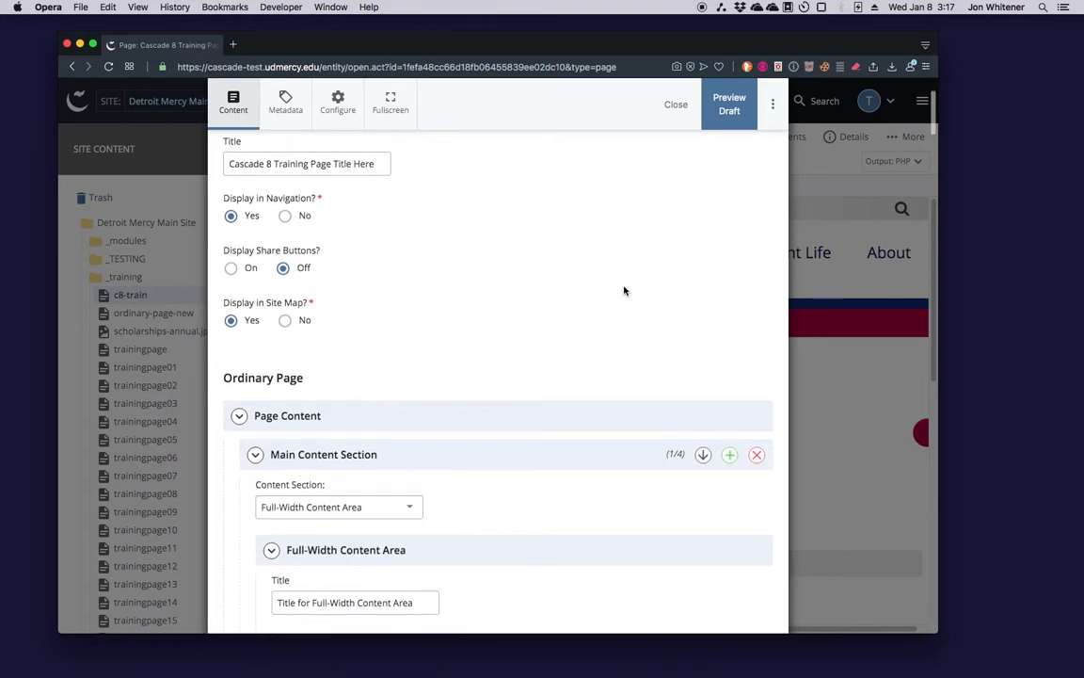
pyautogui.scroll(-4, 622, 291)
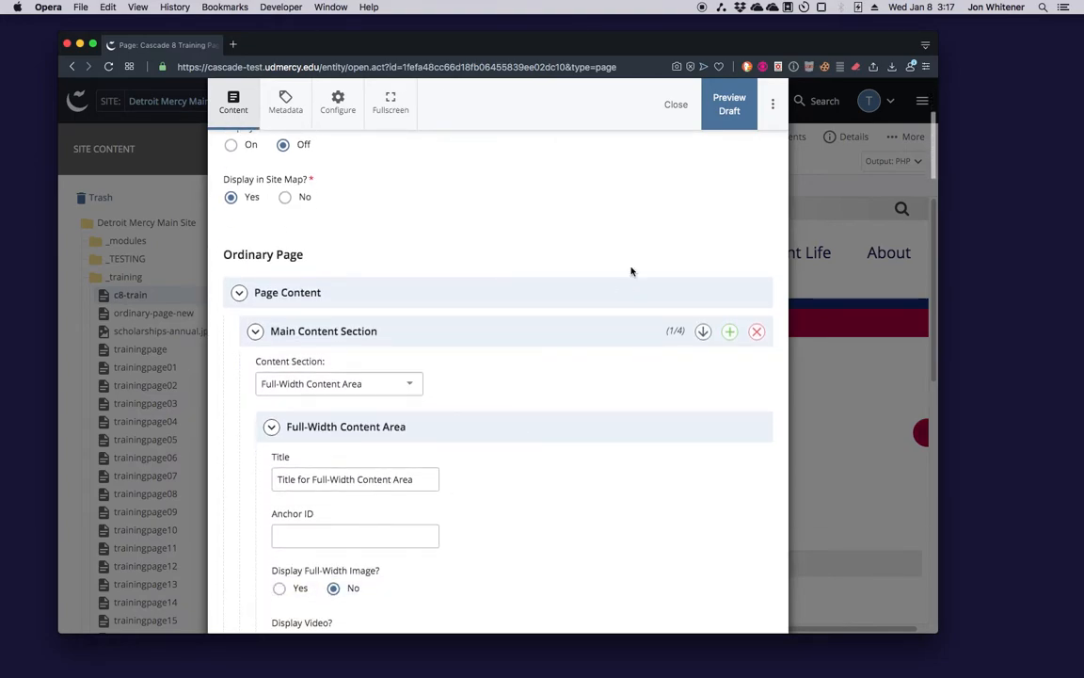
pyautogui.scroll(4, 638, 245)
pyautogui.scroll(3, 638, 245)
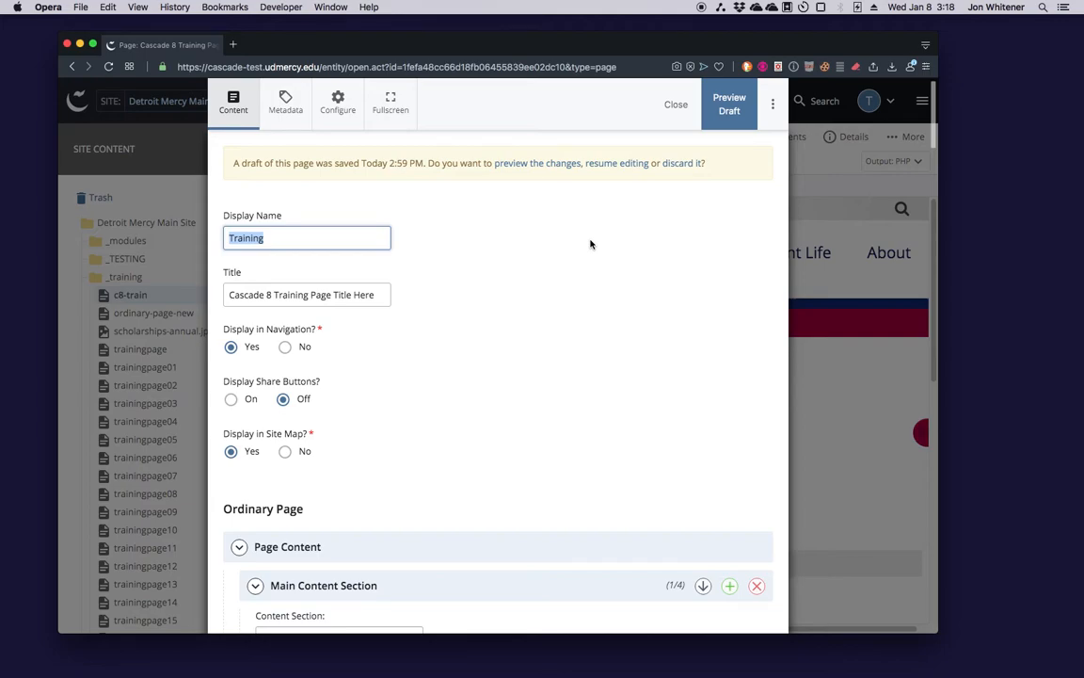
pyautogui.scroll(-5, 589, 254)
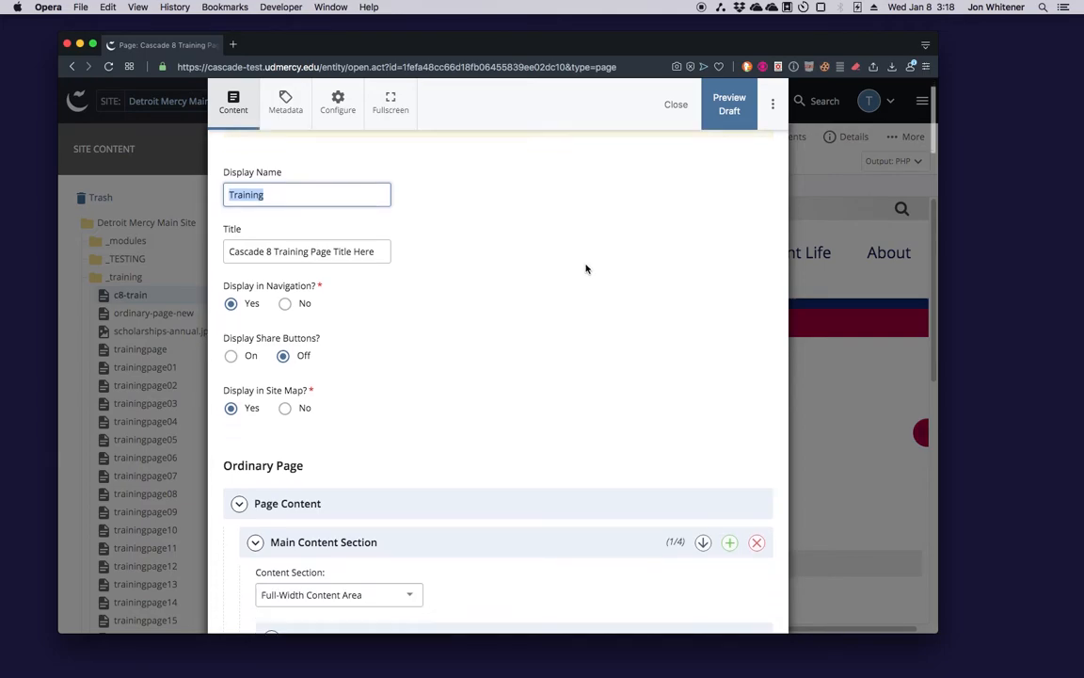
pyautogui.scroll(-6, 586, 269)
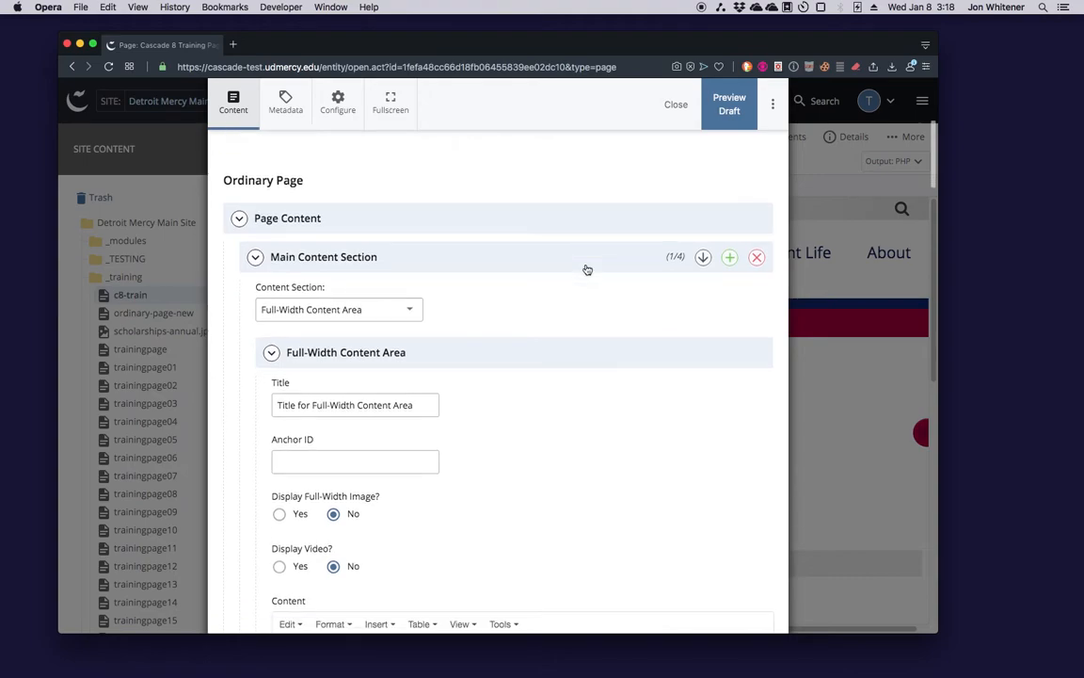
pyautogui.scroll(-3, 586, 268)
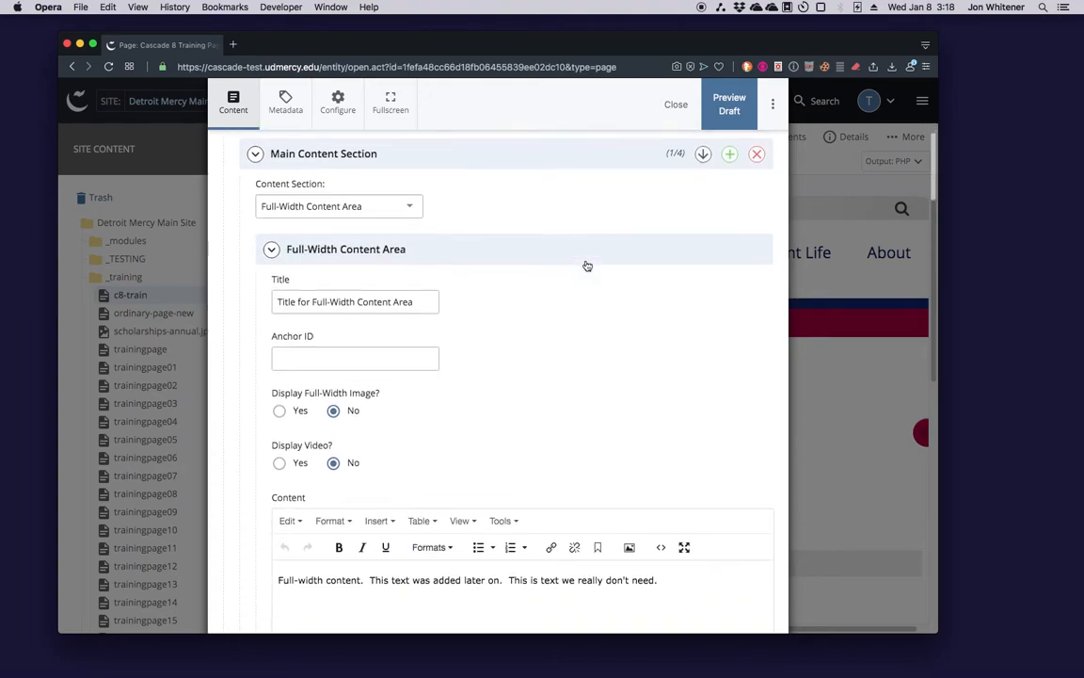
pyautogui.scroll(-5, 585, 265)
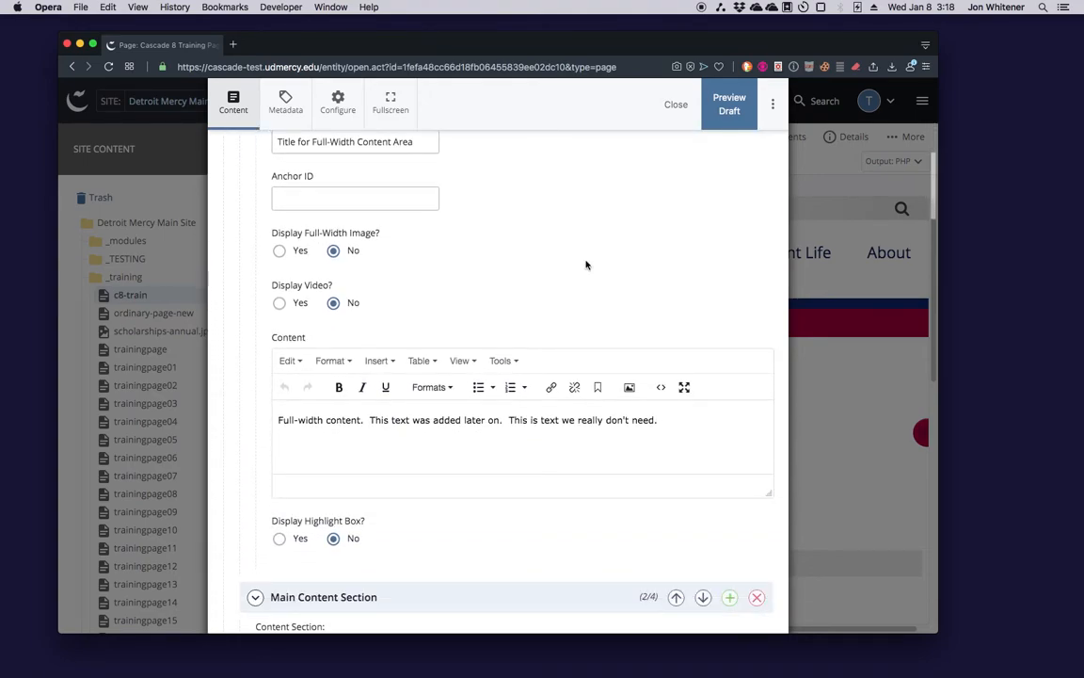
pyautogui.scroll(7, 585, 264)
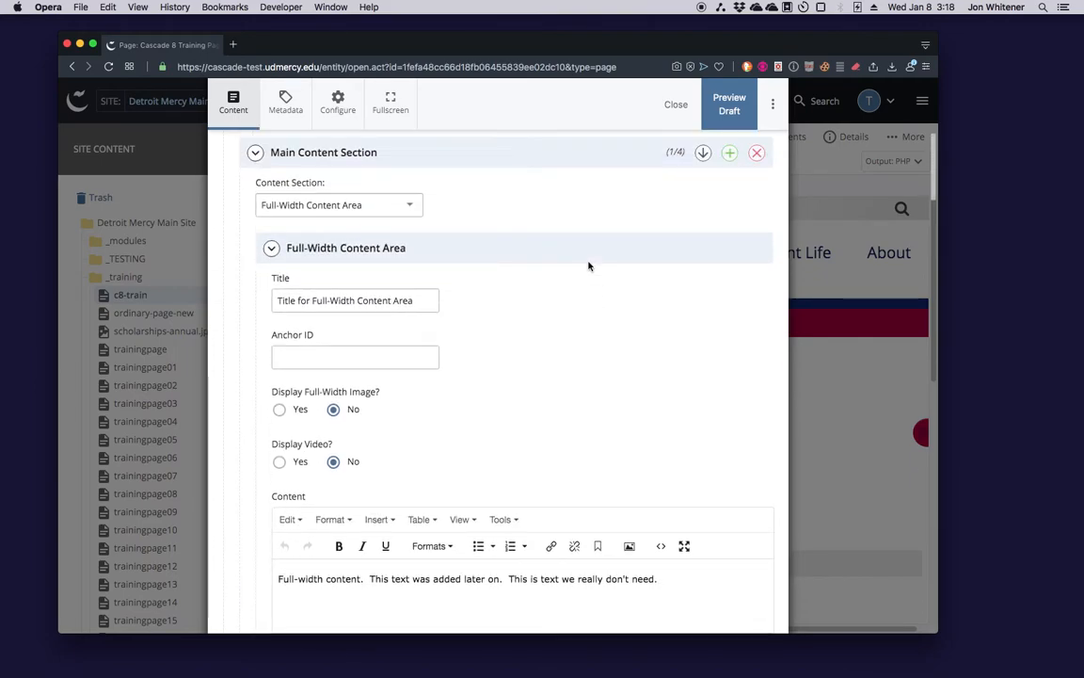
# - Discard the saved draft of the c8-train page and confirm the loss of its changes
pyautogui.scroll(11, 588, 266)
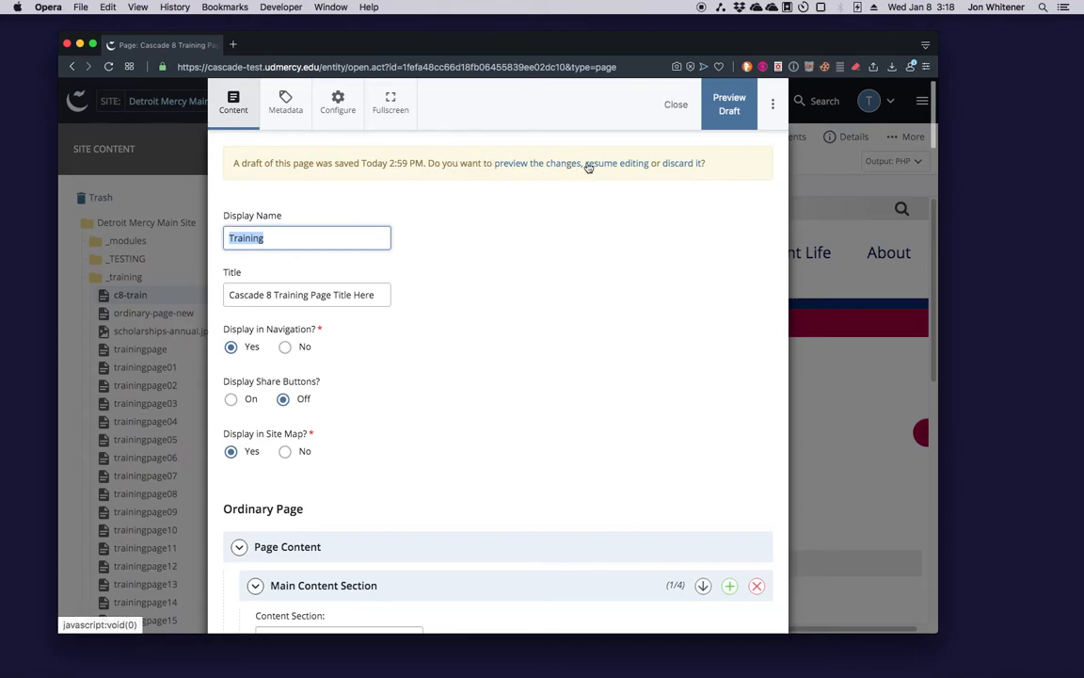
pyautogui.click(679, 166)
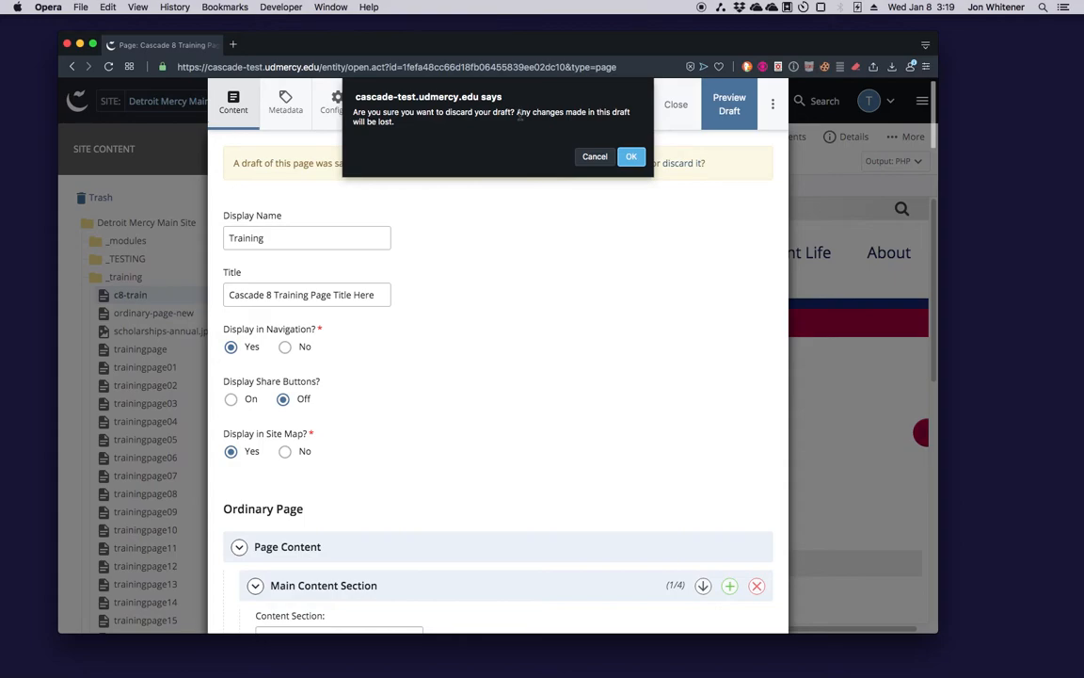
pyautogui.click(631, 157)
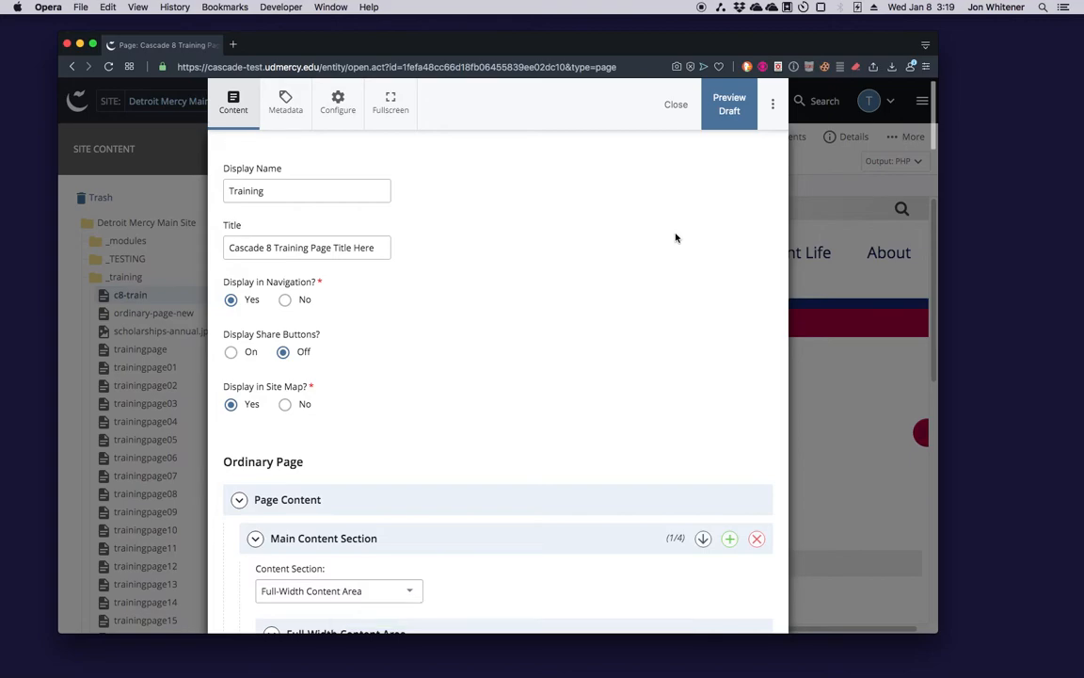
# - Expand the page editor to fullscreen, look through the form's content sections, and restore the editor's normal size
pyautogui.click(403, 113)
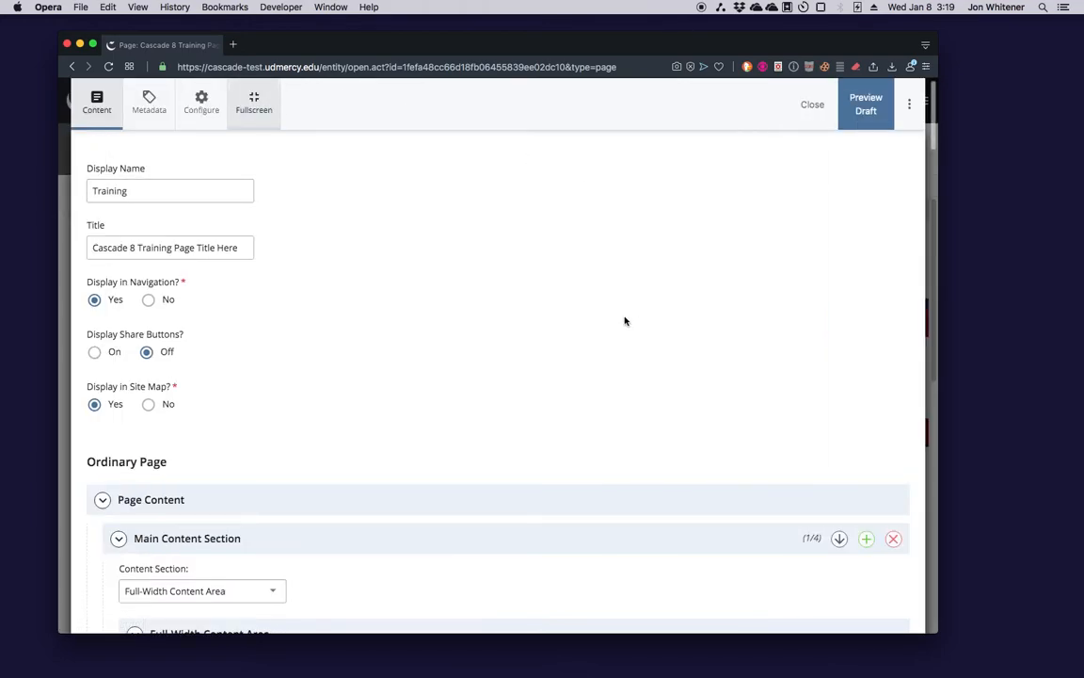
pyautogui.scroll(-2, 624, 320)
pyautogui.scroll(-8, 624, 320)
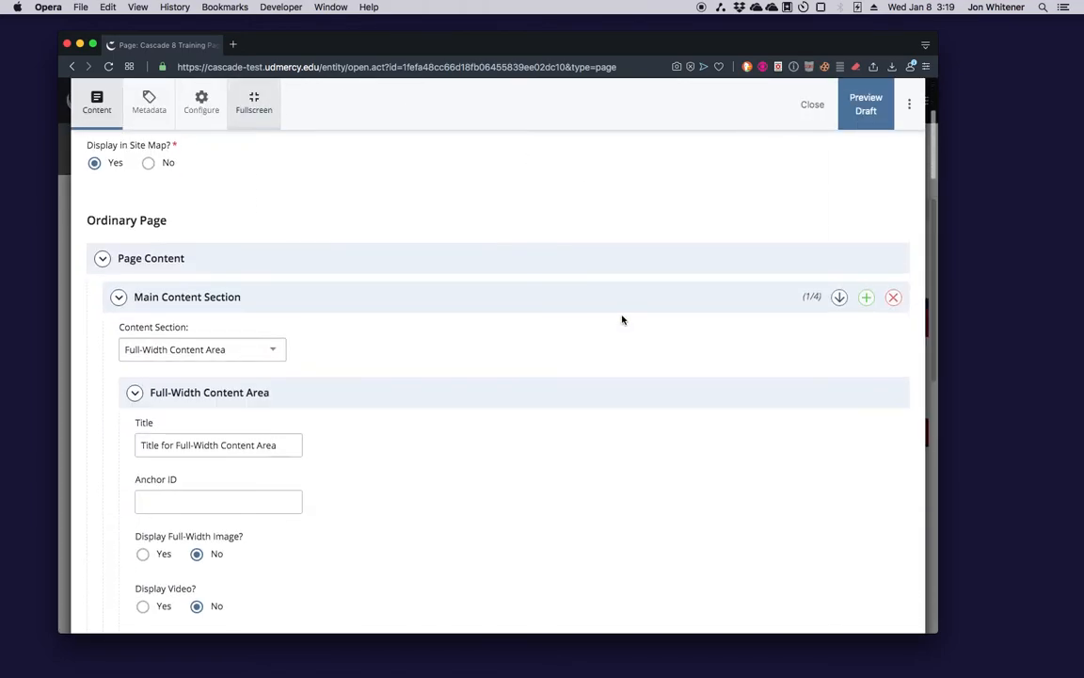
pyautogui.scroll(-3, 620, 319)
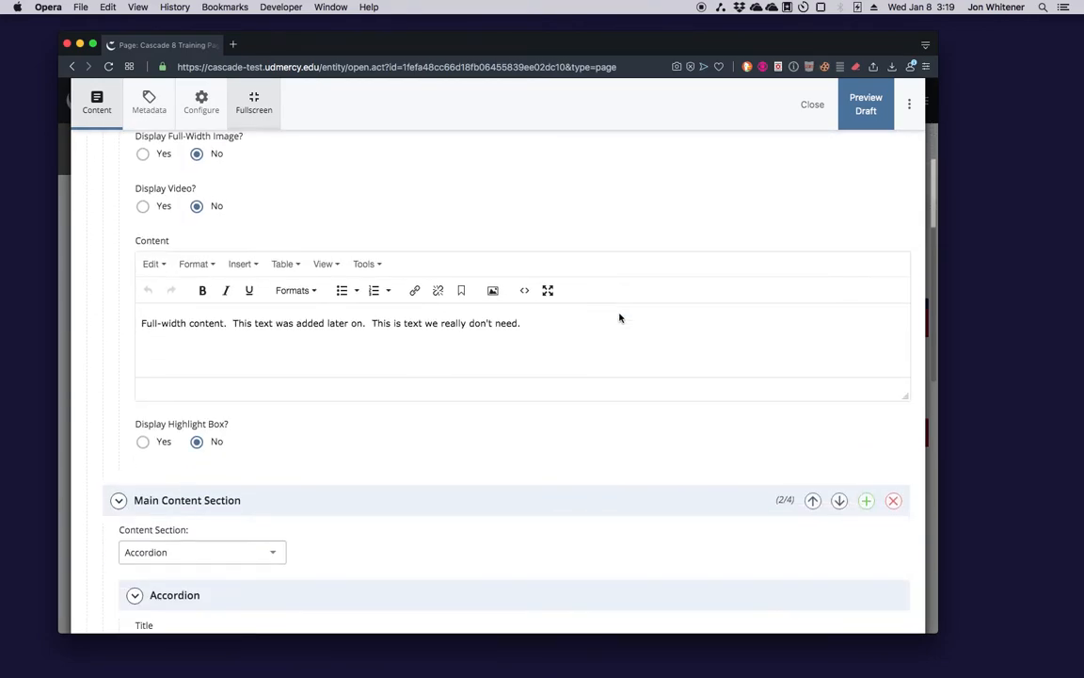
pyautogui.scroll(4, 622, 314)
pyautogui.scroll(8, 619, 300)
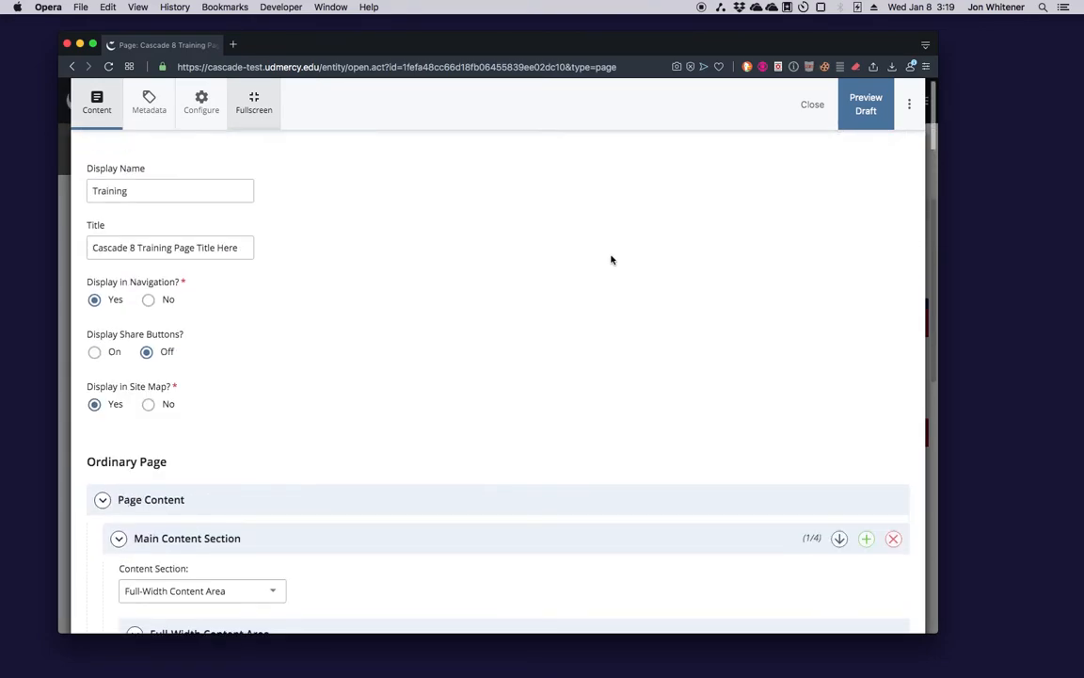
pyautogui.click(262, 108)
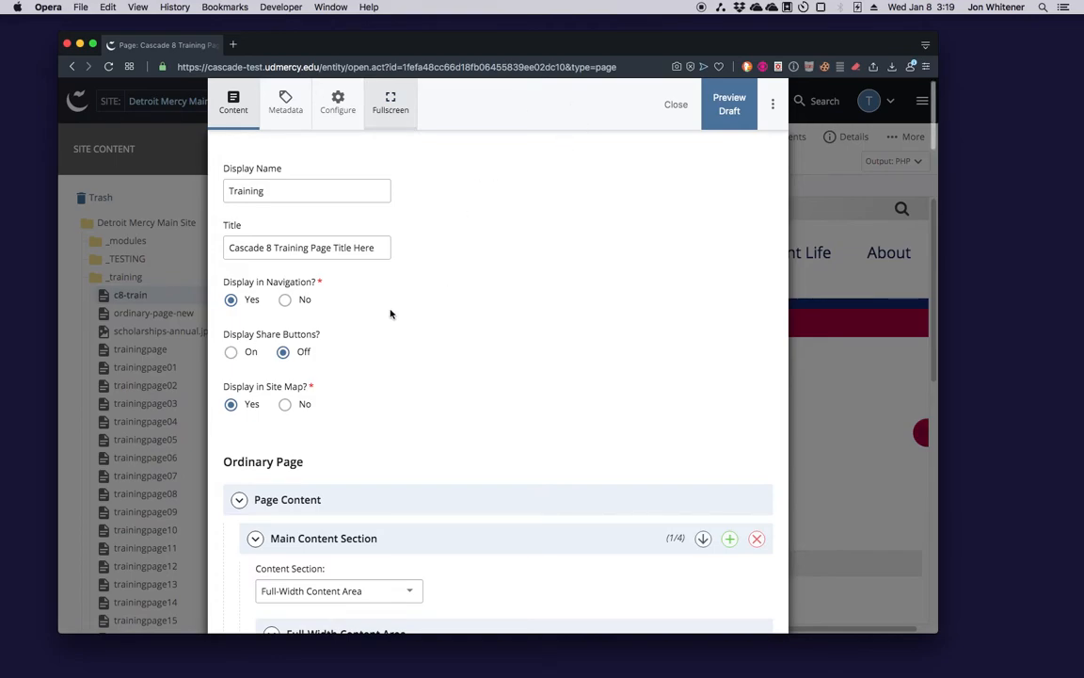
pyautogui.click(293, 191)
pyautogui.click(381, 250)
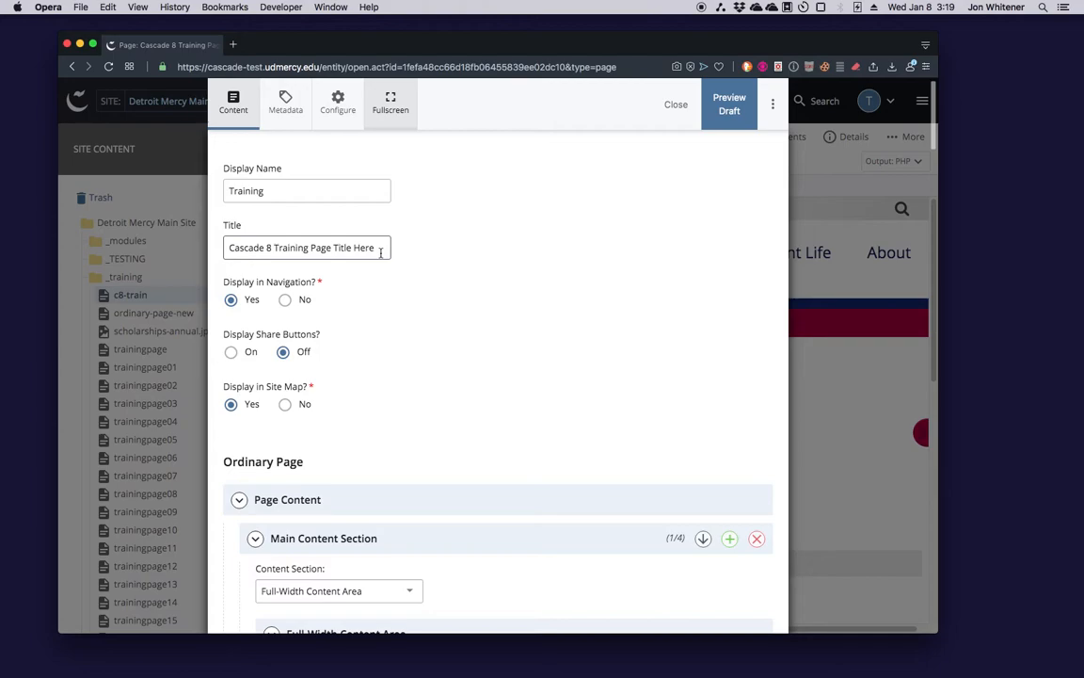
pyautogui.click(315, 189)
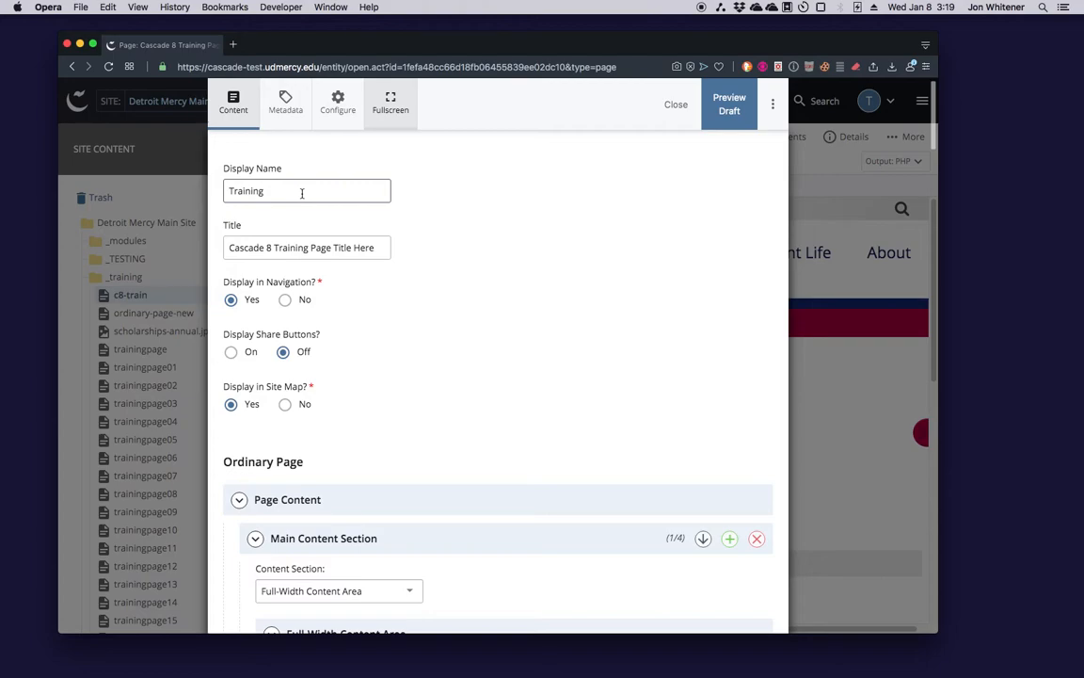
pyautogui.click(229, 248)
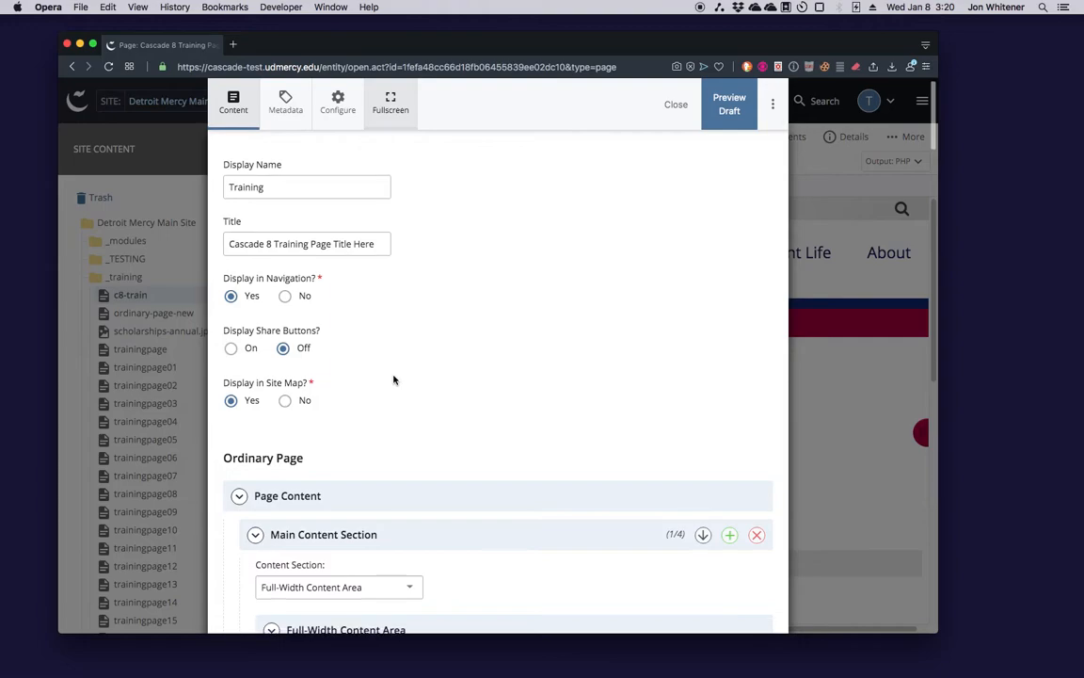
# - Shorten the page's title to "Cascade 8 Training" in the edit form
pyautogui.scroll(-3, 394, 379)
pyautogui.scroll(-2, 418, 335)
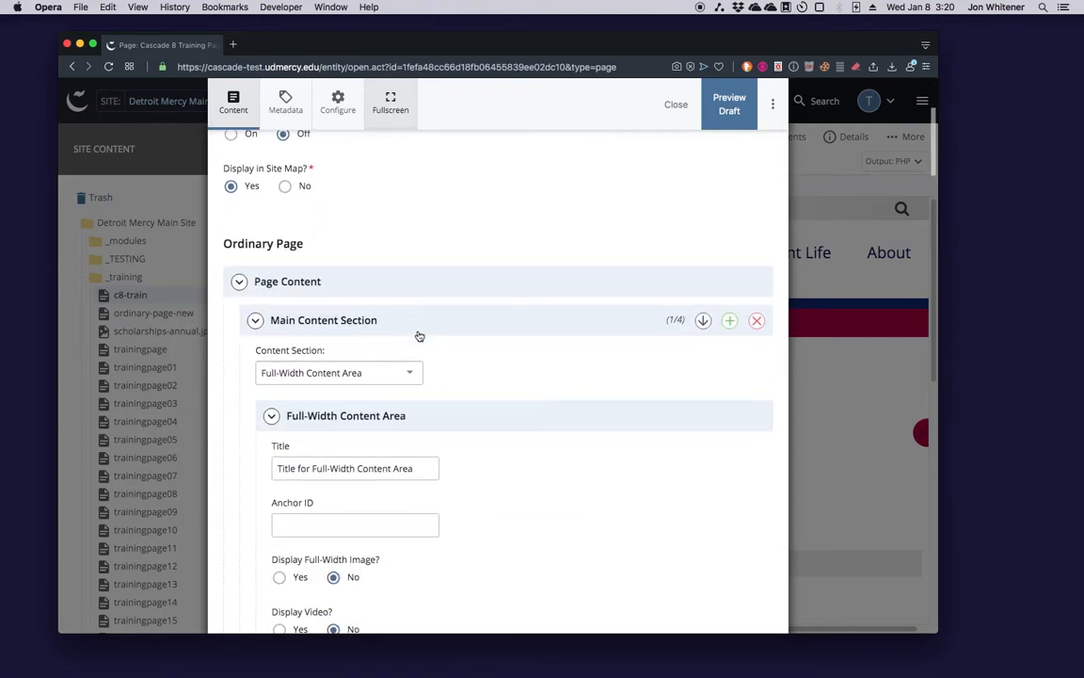
pyautogui.scroll(-2, 449, 228)
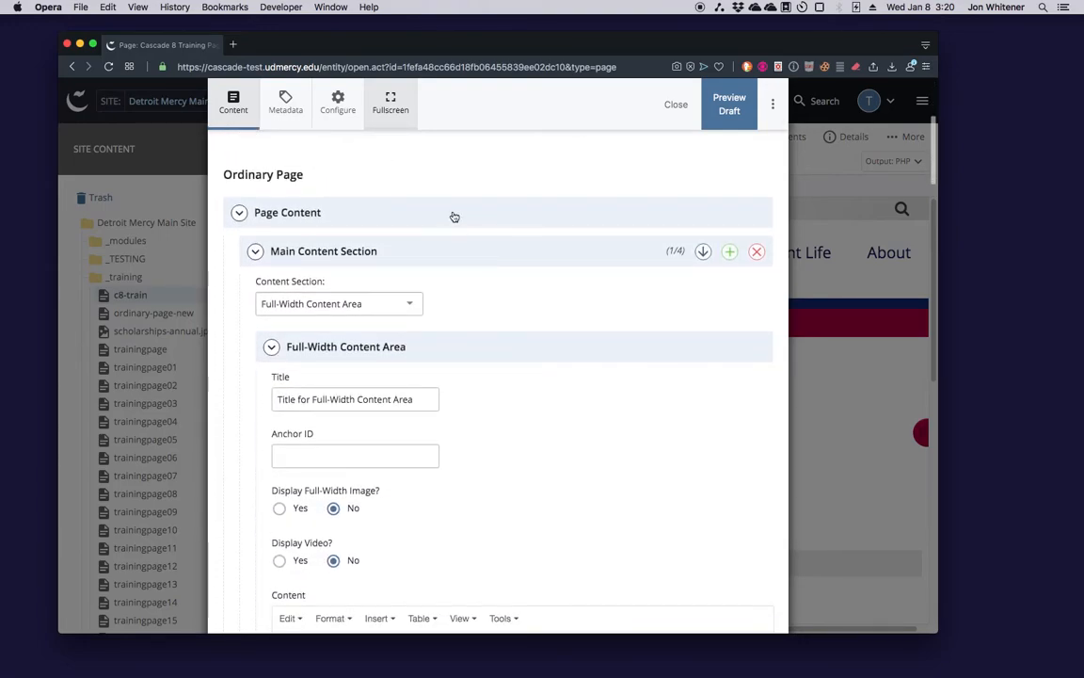
pyautogui.scroll(-1, 447, 214)
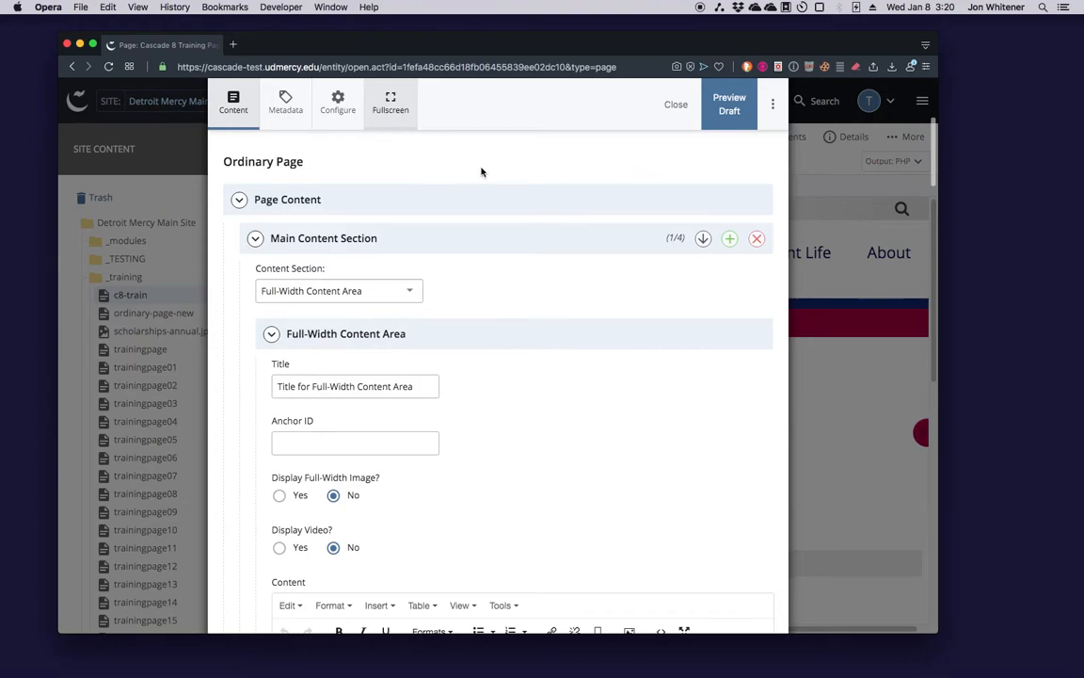
pyautogui.scroll(5, 479, 171)
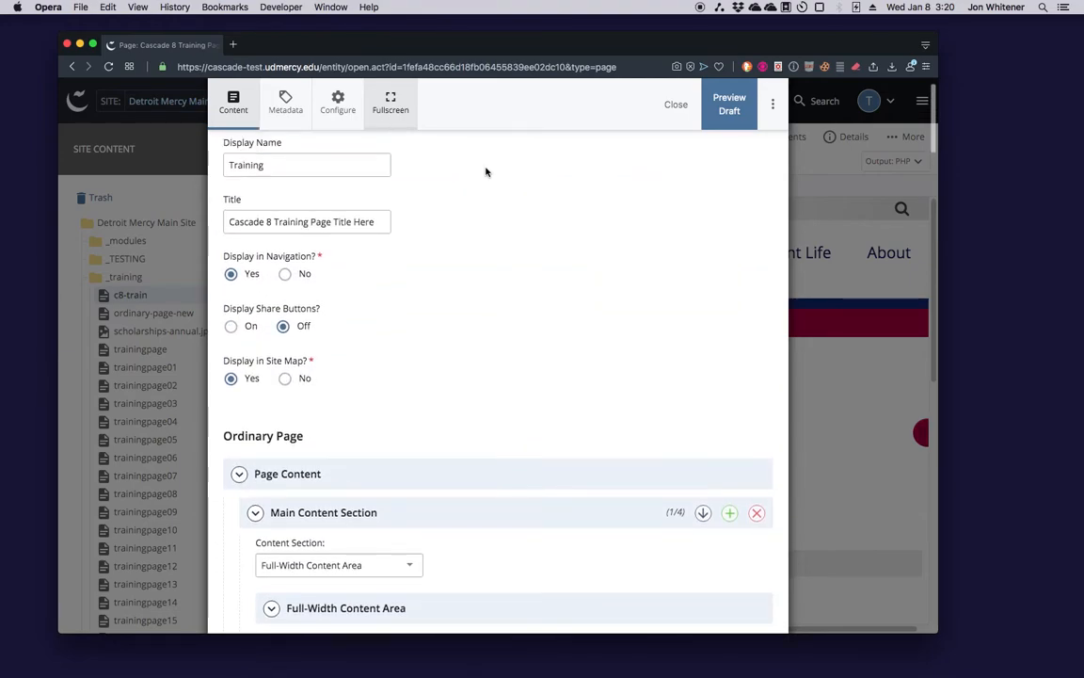
pyautogui.scroll(1, 487, 174)
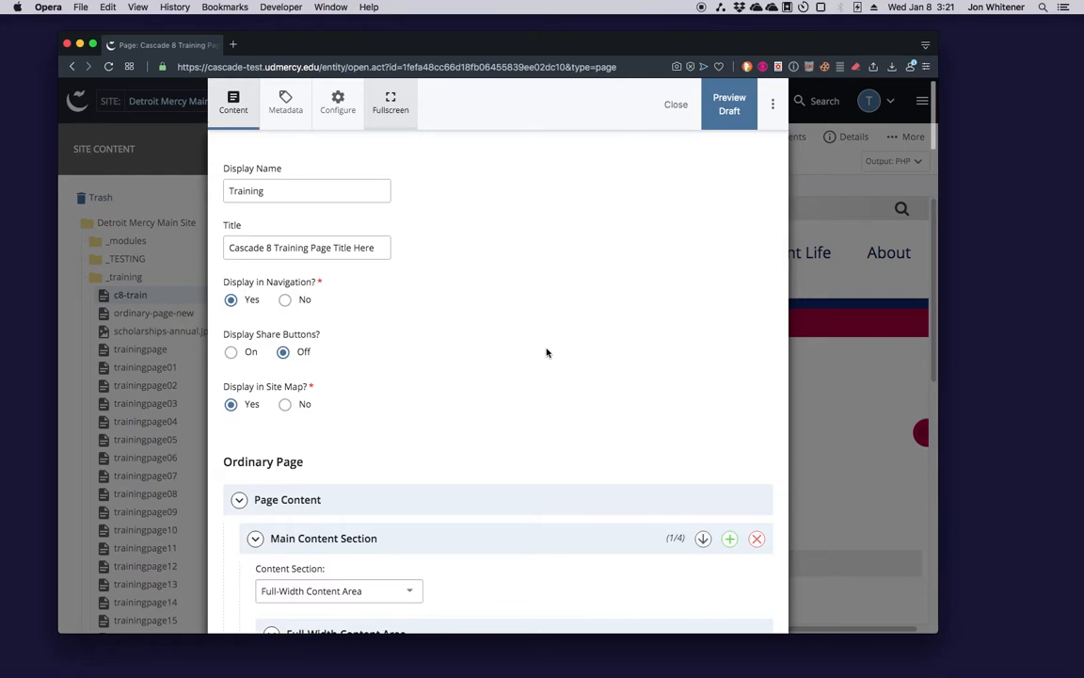
pyautogui.click(387, 248)
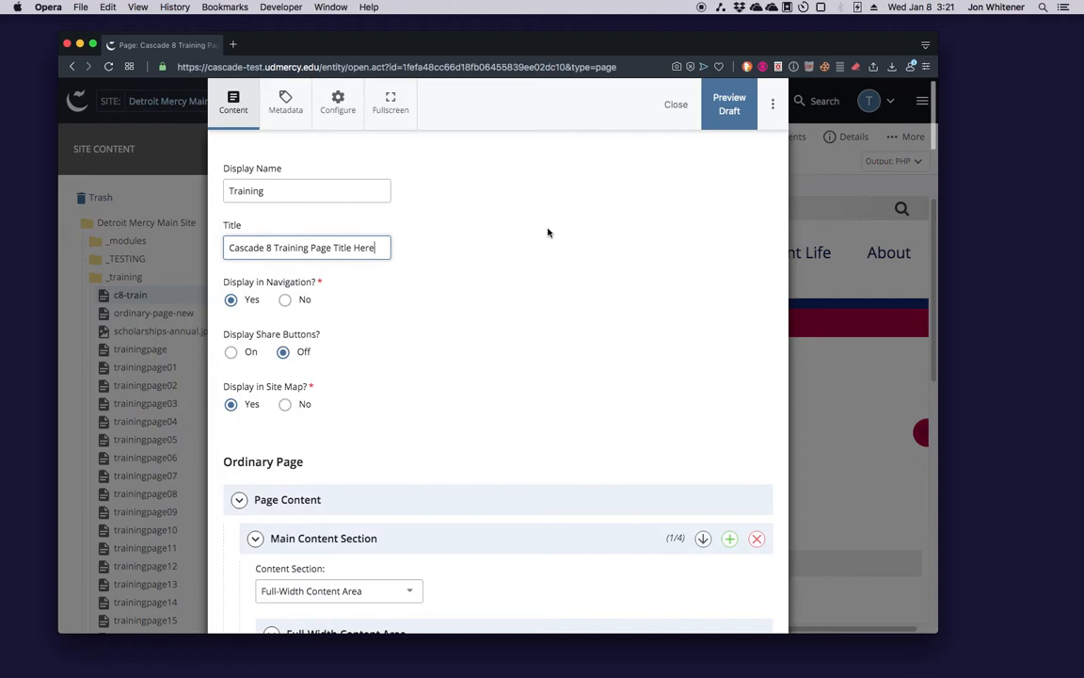
pyautogui.hotkey('shift', 'Left')
pyautogui.hotkey('shift', 'Left')
pyautogui.hotkey('shift', 'Left')
pyautogui.hotkey('shift', 'Left')
pyautogui.hotkey('shift', 'Left')
pyautogui.hotkey('shift', 'Left')
pyautogui.hotkey('shift', 'Left')
pyautogui.hotkey('shift', 'Left')
pyautogui.hotkey('shift', 'Left')
pyautogui.hotkey('shift', 'Left')
pyautogui.hotkey('shift', 'Left')
pyautogui.hotkey('shift', 'Left')
pyautogui.hotkey('shift', 'Left')
pyautogui.hotkey('shift', 'Left')
pyautogui.hotkey('shift', 'Left')
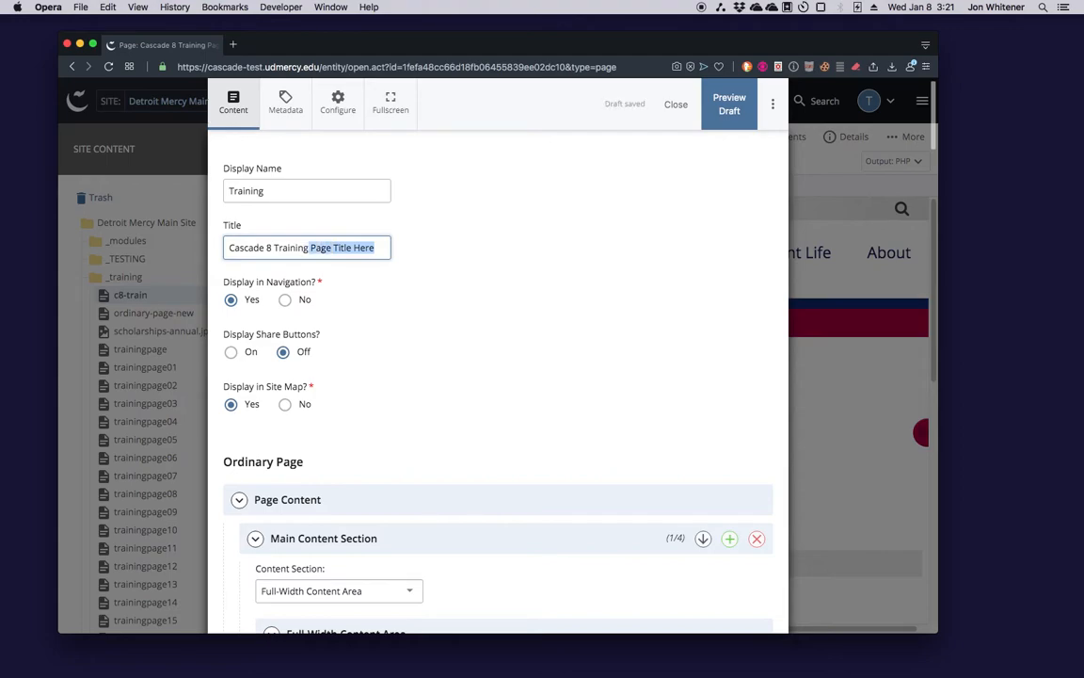
pyautogui.press('BackSpace')
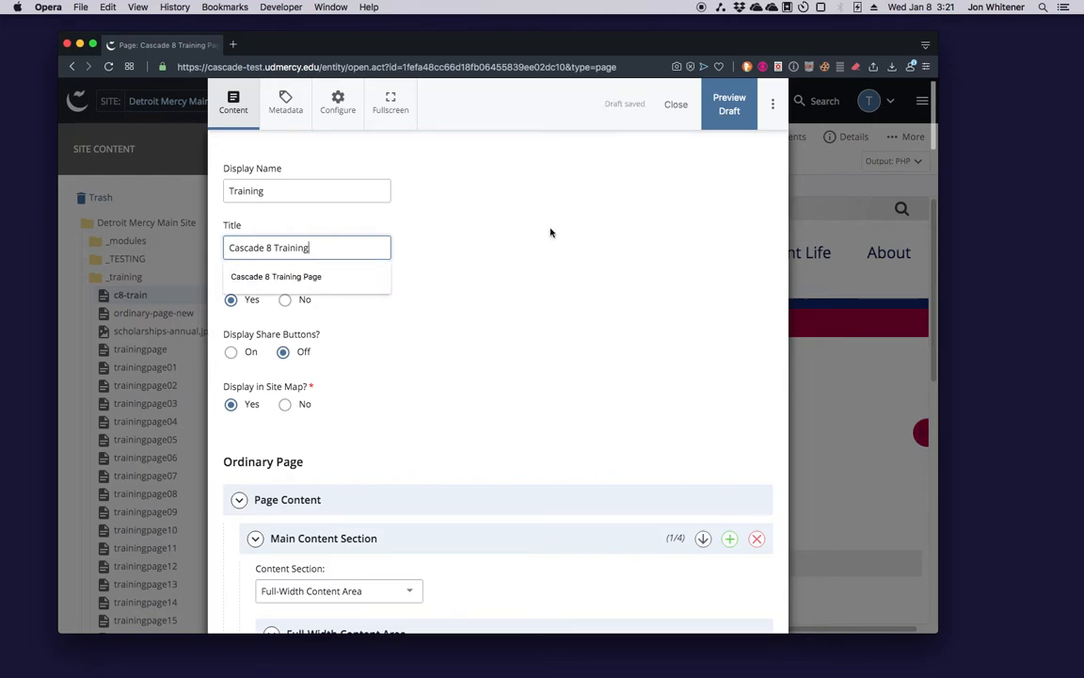
pyautogui.press('Escape')
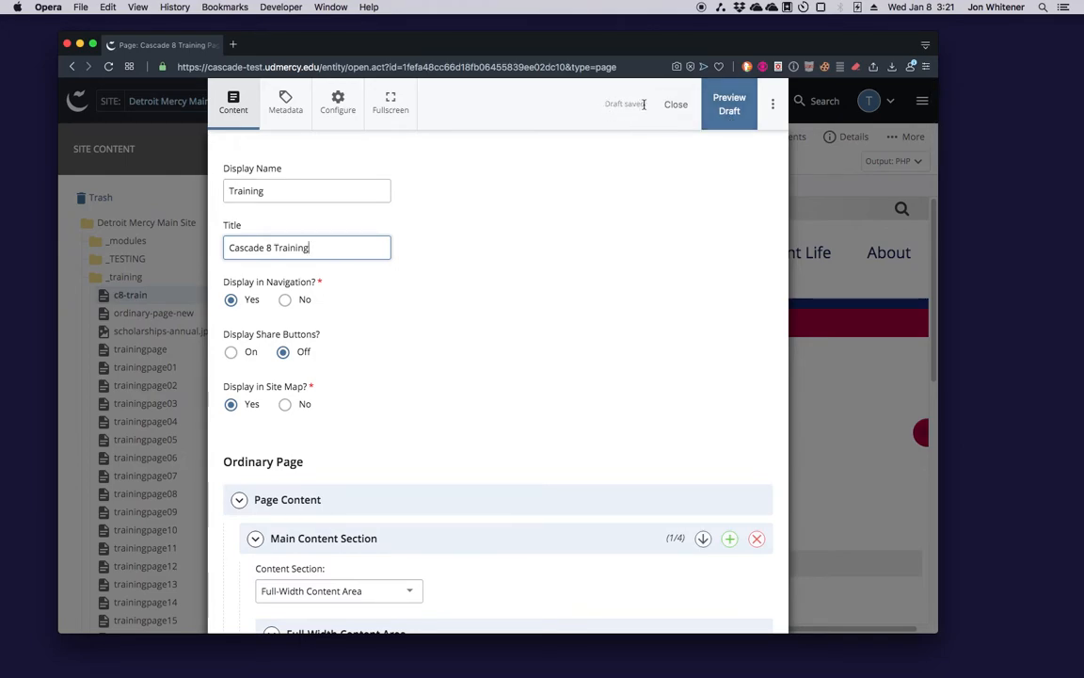
# - Preview the draft of the c8-train page and highlight its main heading to check the title
pyautogui.click(743, 122)
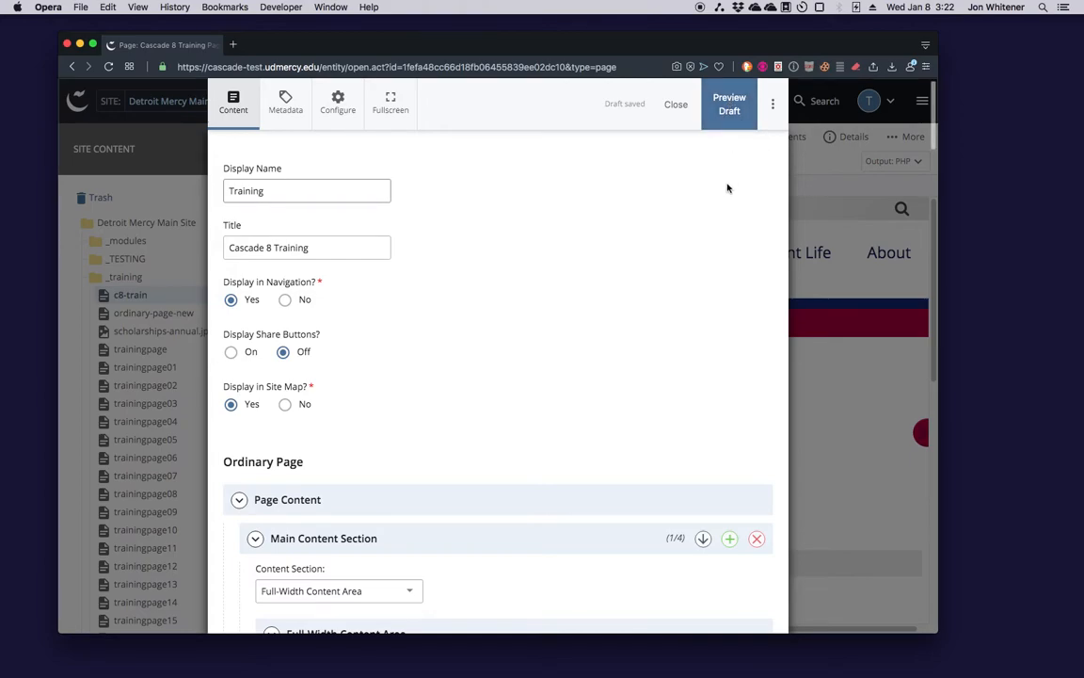
pyautogui.click(748, 116)
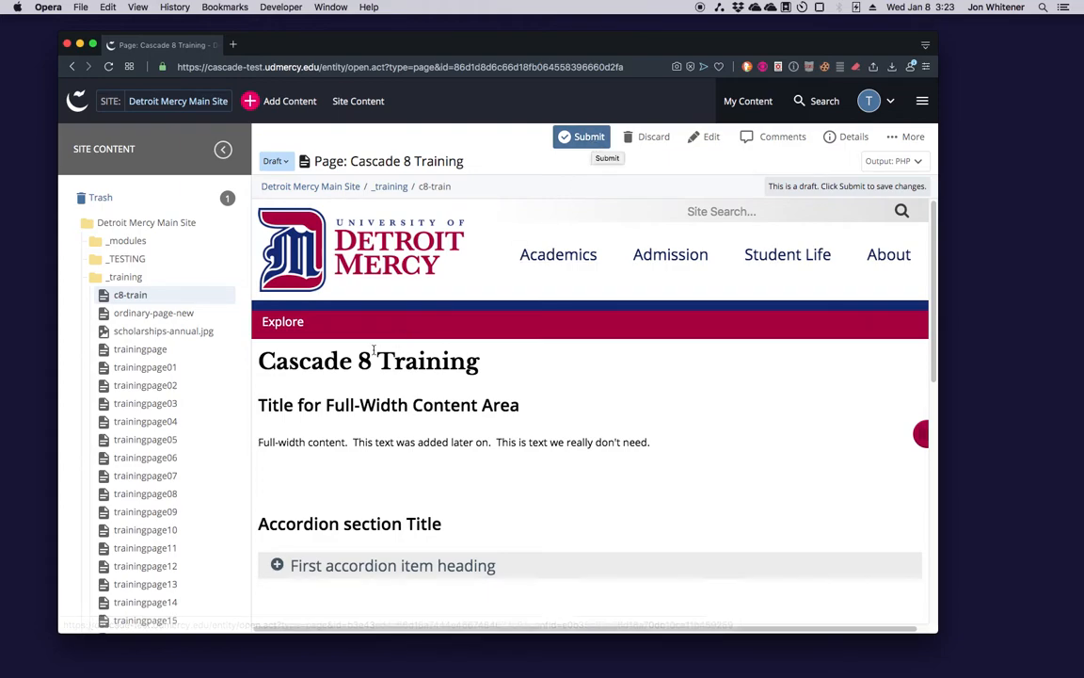
pyautogui.moveTo(258, 362); pyautogui.dragTo(453, 356)
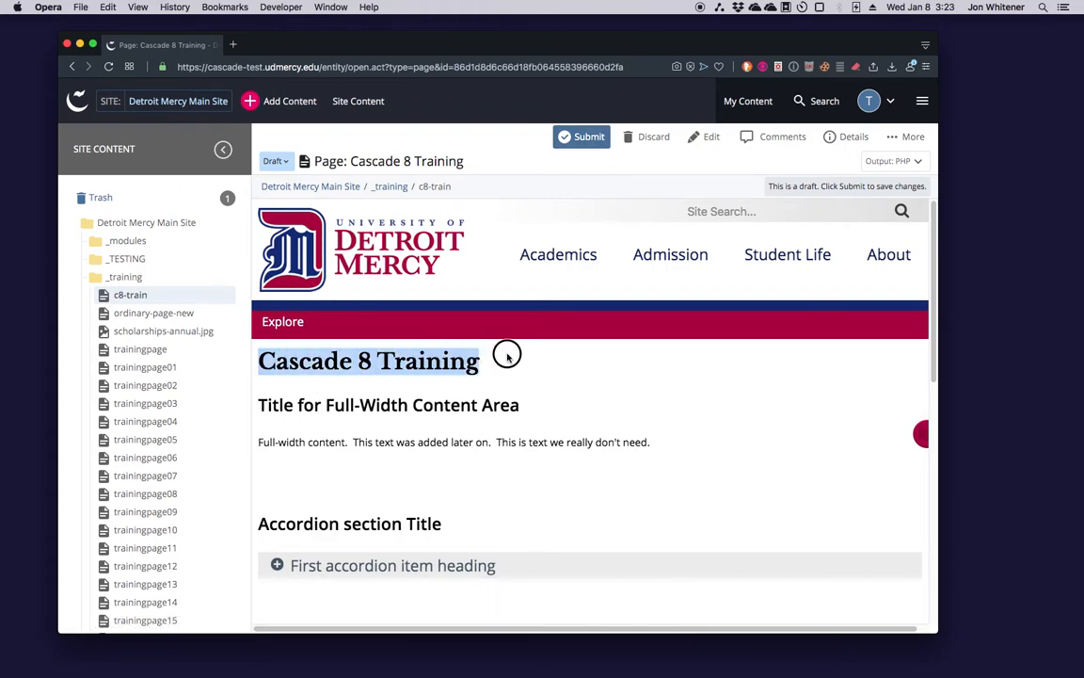
# - Follow the Academics link inside the draft preview, look over that page, and return to the Cascade 8 Training draft
pyautogui.click(550, 254)
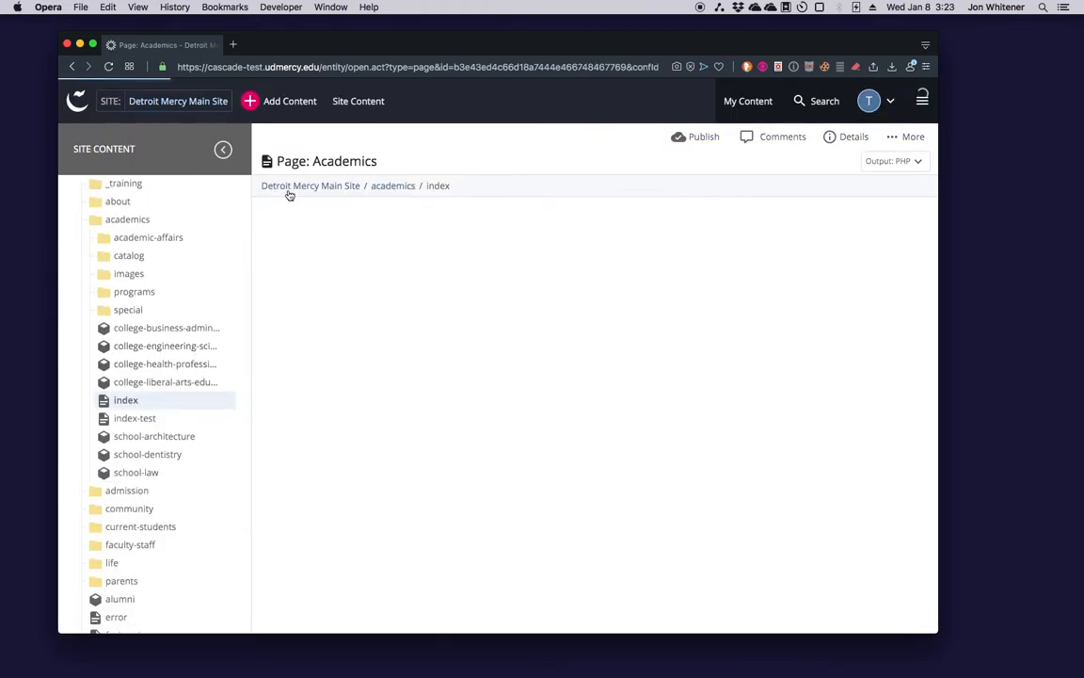
pyautogui.scroll(-3, 122, 310)
pyautogui.scroll(5, 141, 273)
pyautogui.rightClick(73, 68)
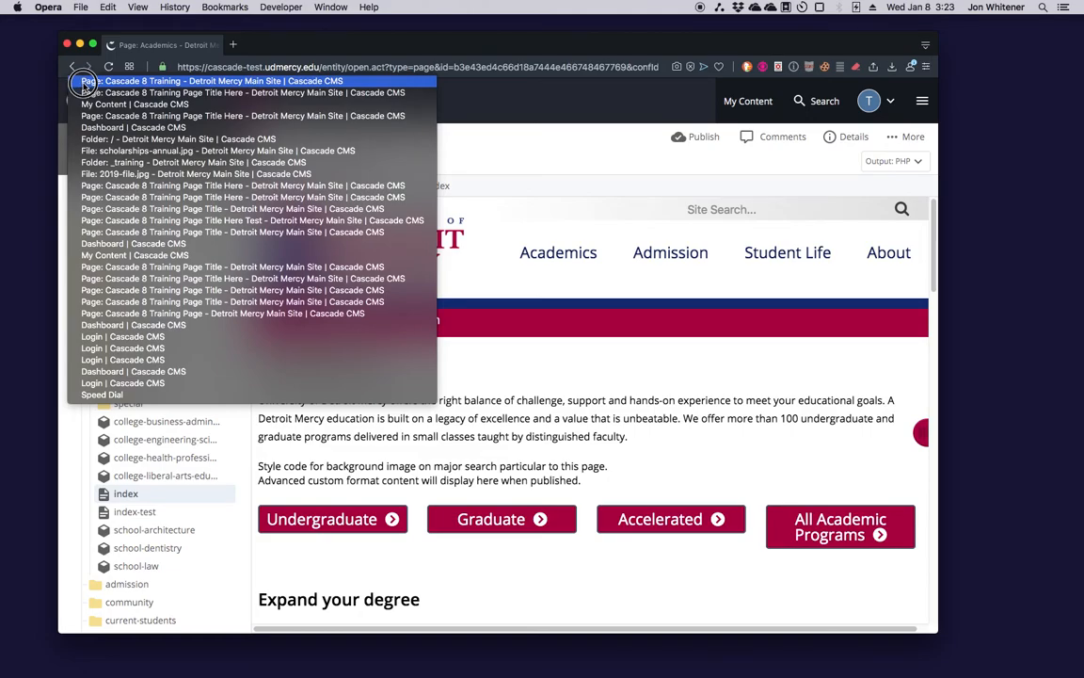
pyautogui.click(85, 82)
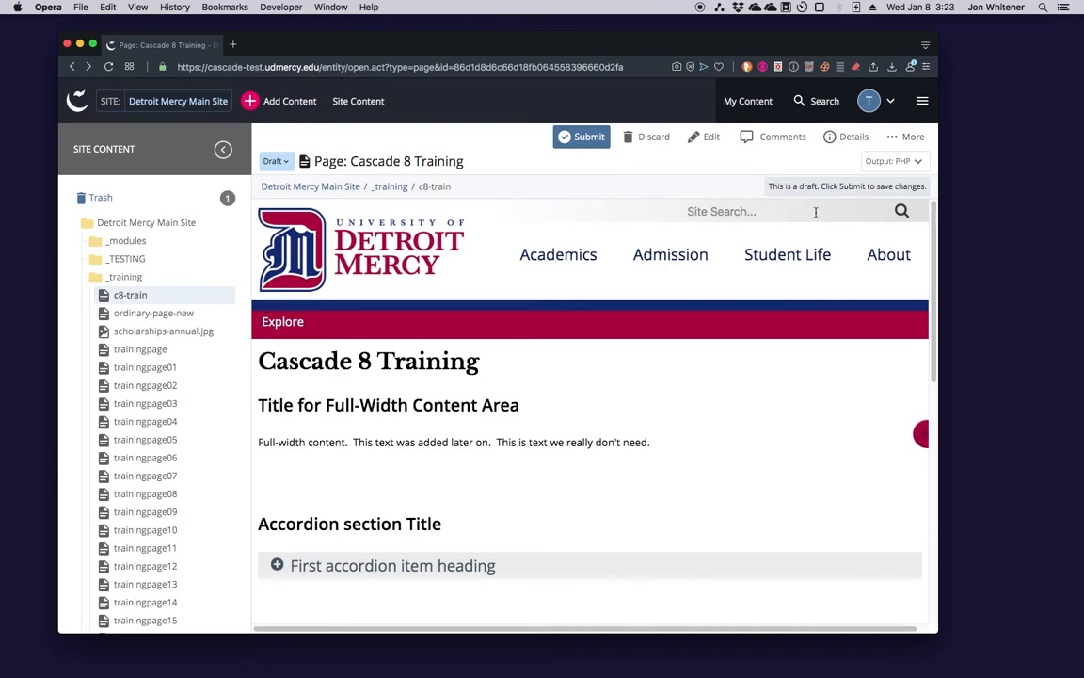
# - Submit the draft with the comment "Updated Title from 'Cascade 8 Training Page Title Here' to 'Cascade 8 Training'." and start the content checks
pyautogui.click(585, 138)
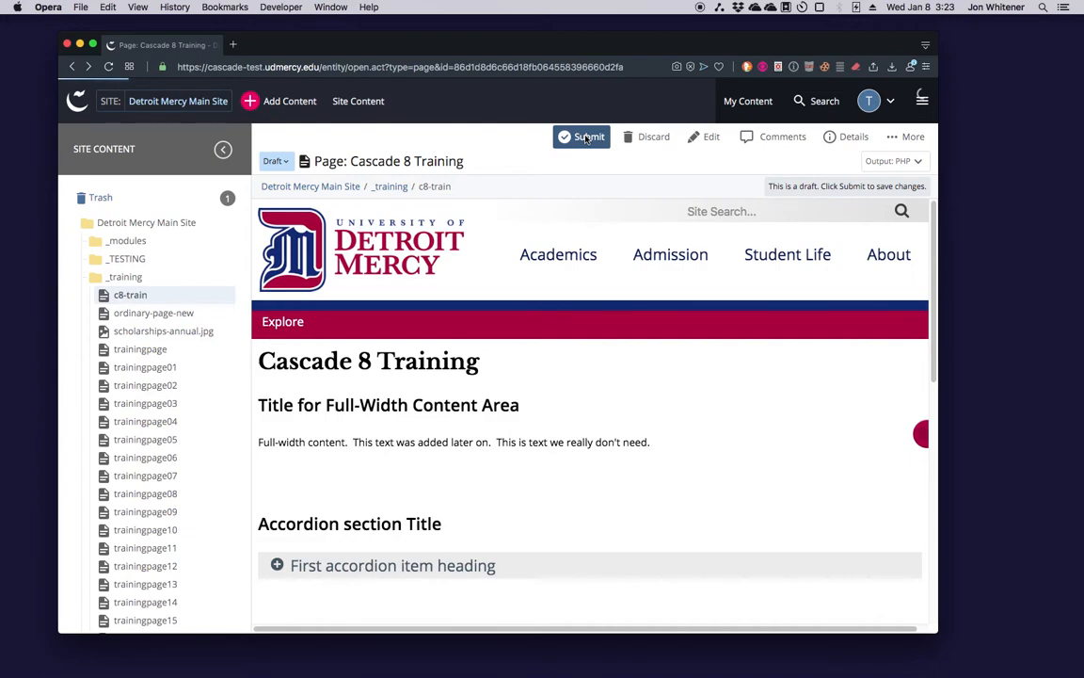
pyautogui.write("Updated Title from 'Cascade 8 Training Page Title Here' to 'Cascade 8 Training'.")
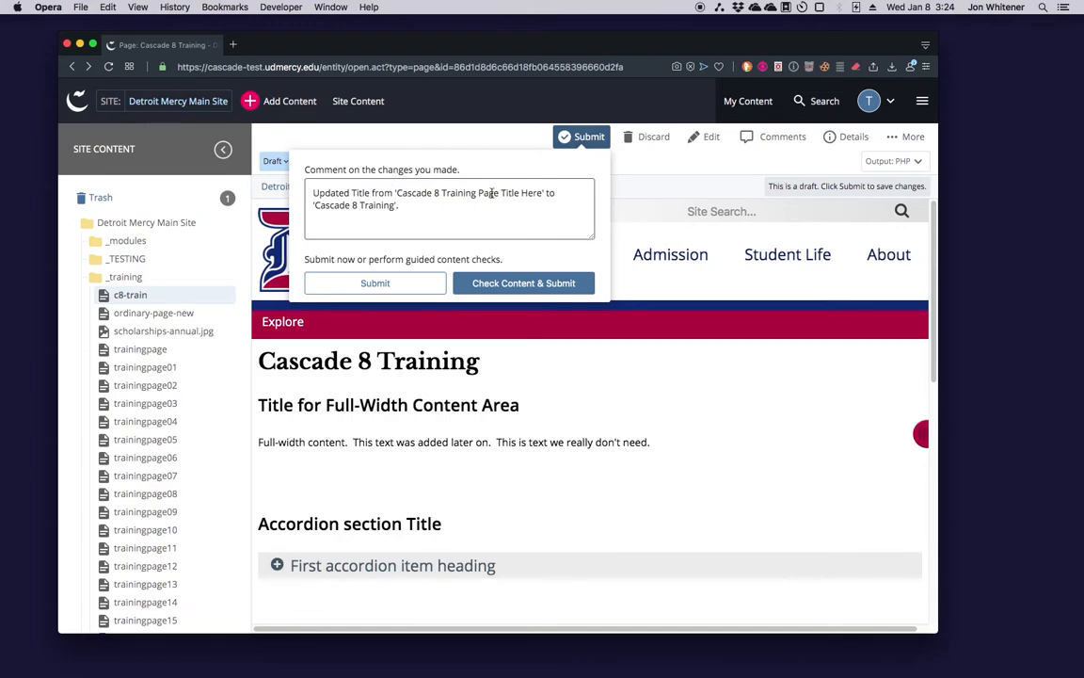
pyautogui.click(584, 287)
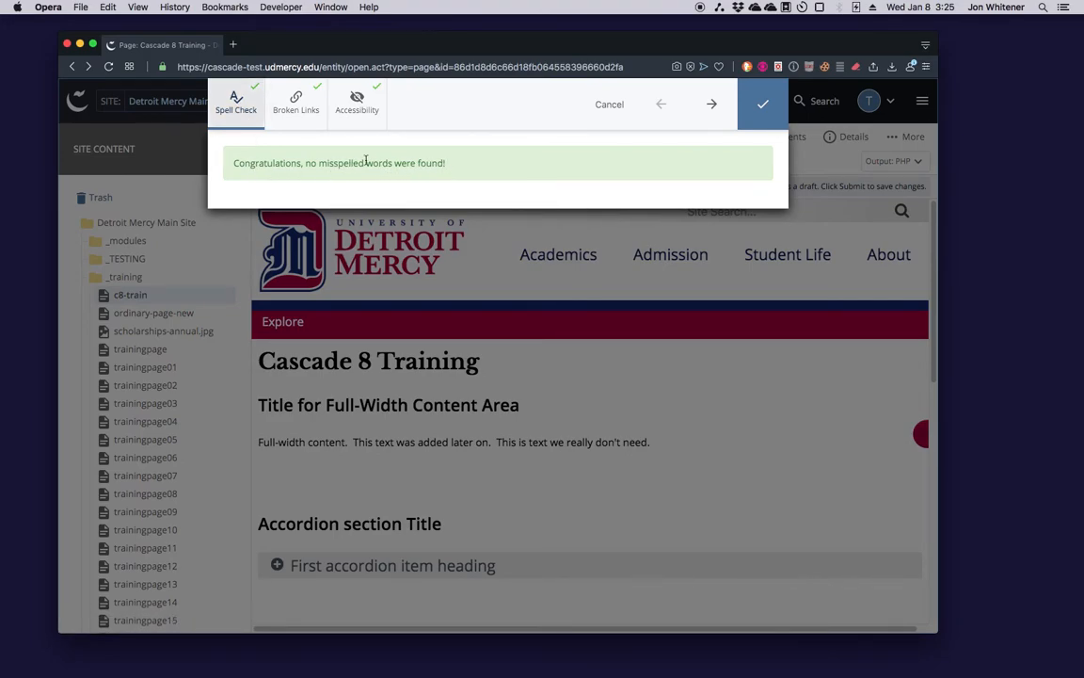
# - Review the broken links and accessibility checks and complete the page's submission
pyautogui.click(297, 109)
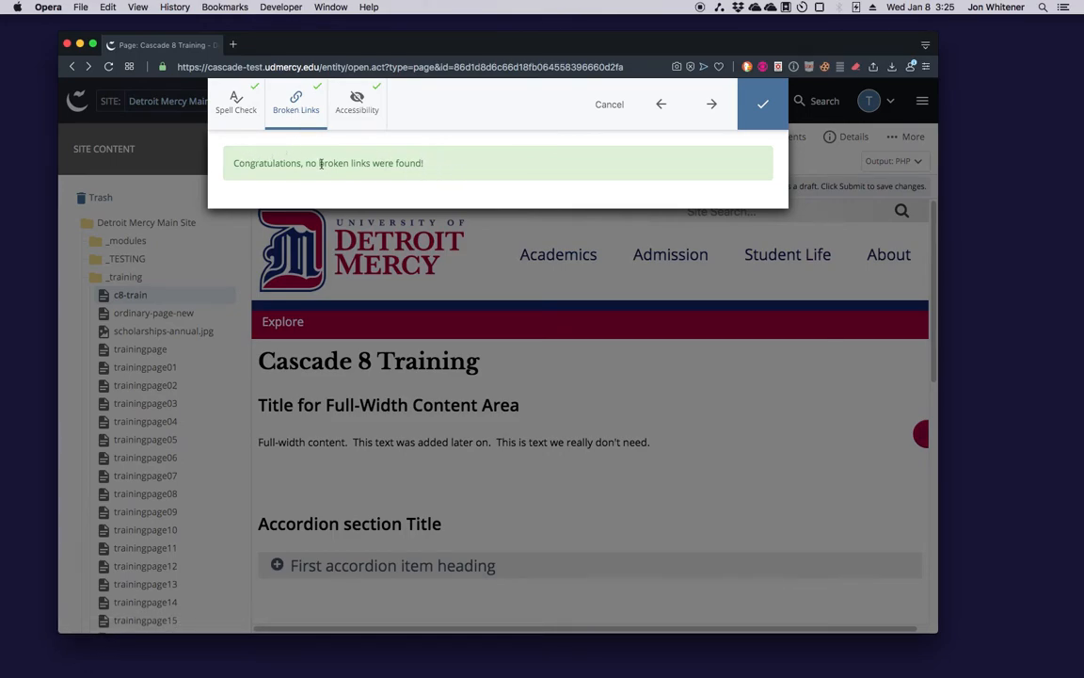
pyautogui.click(366, 111)
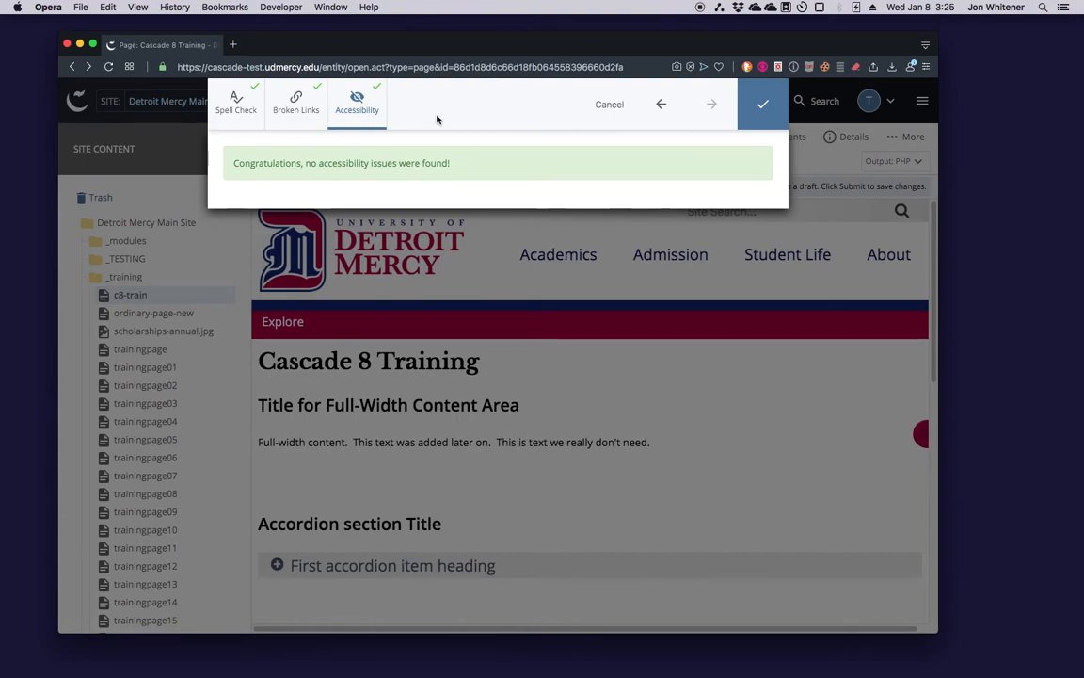
pyautogui.click(772, 114)
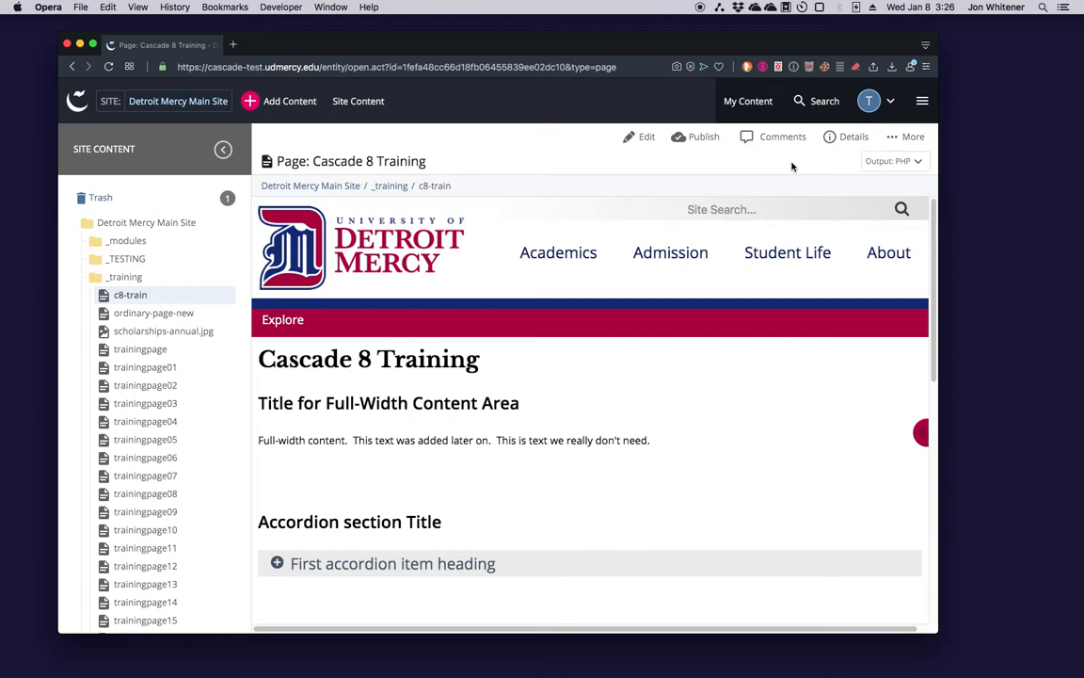
# - Publish the c8-train page to www-test after reviewing its publish settings
pyautogui.click(708, 139)
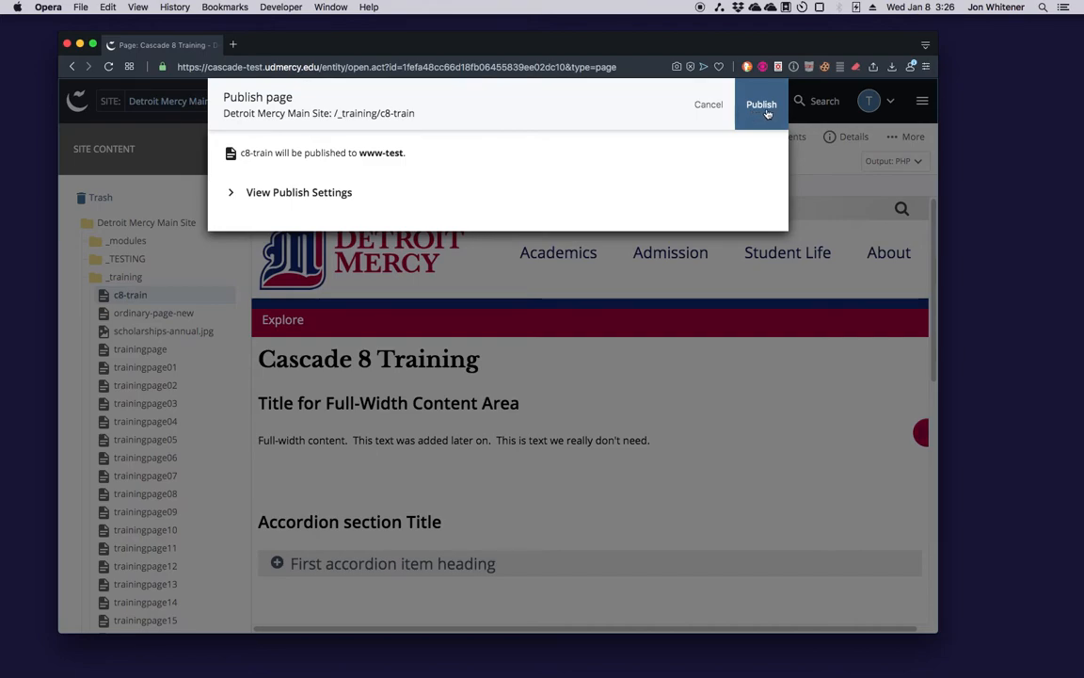
pyautogui.click(331, 193)
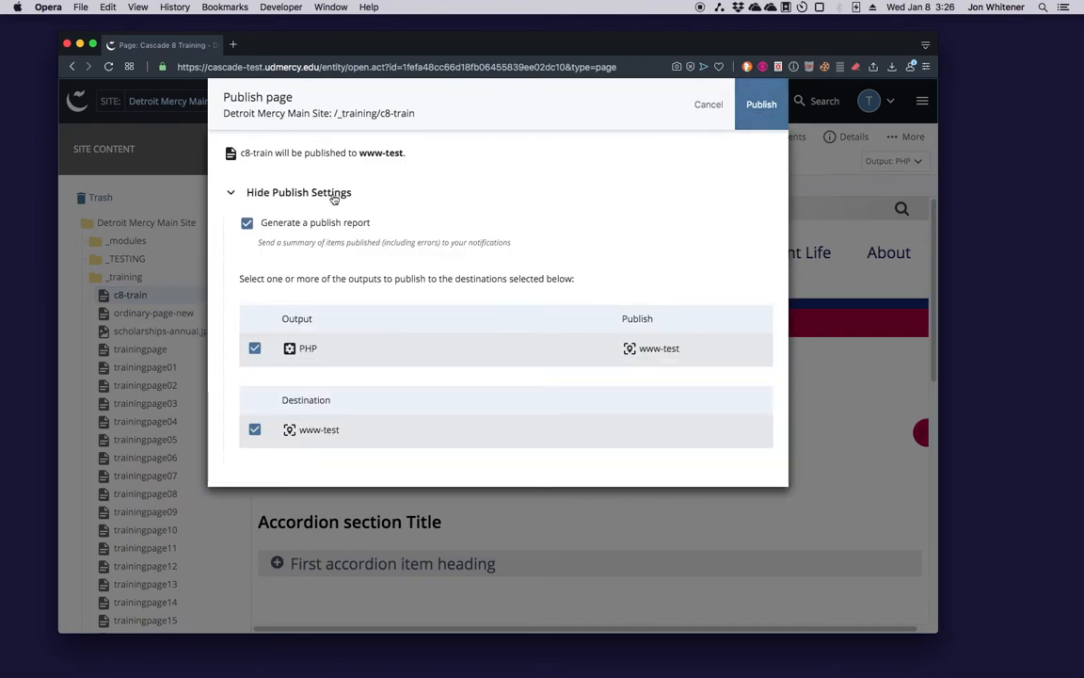
pyautogui.click(334, 195)
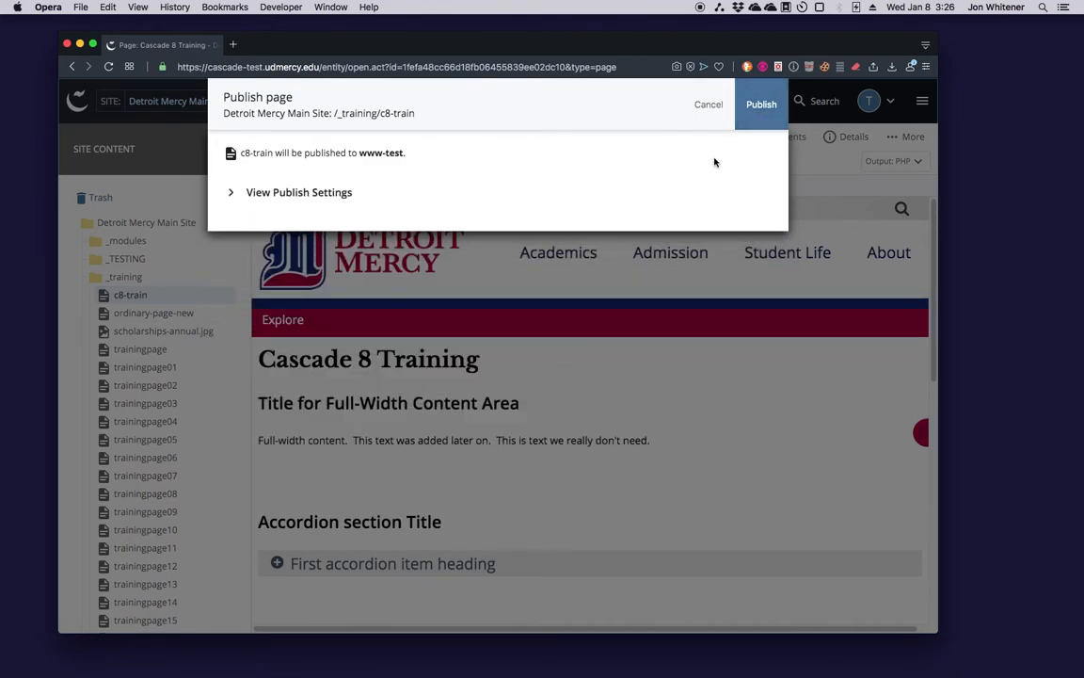
pyautogui.click(762, 106)
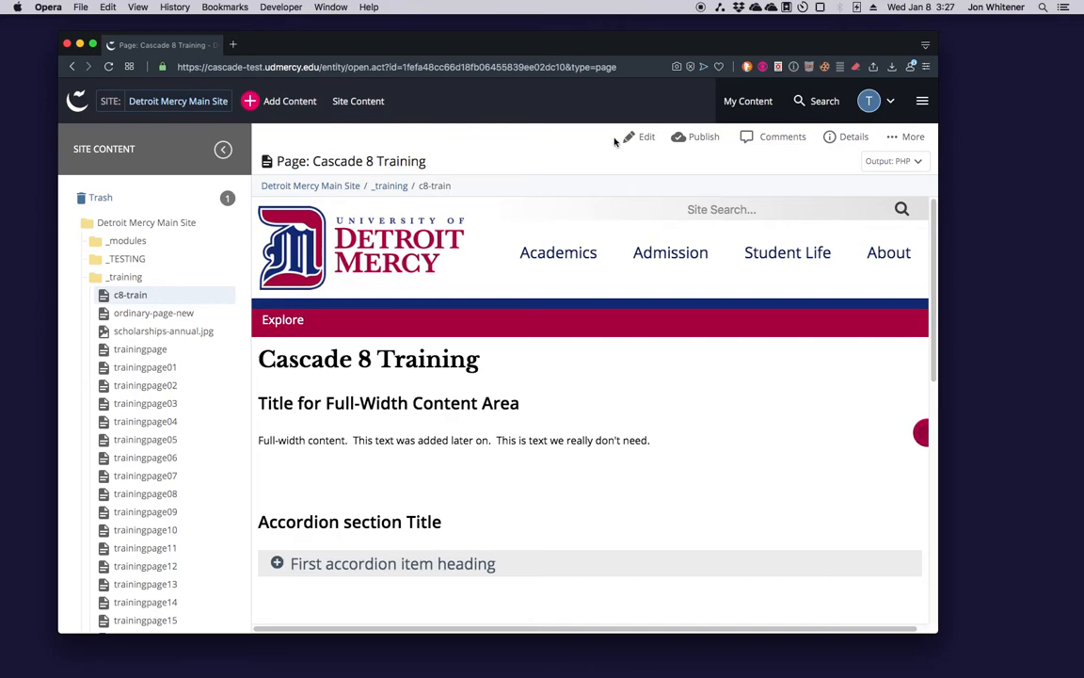
# - Reopen the c8-train page for editing and expand the Full-Width Content Area's text editor to fullscreen
pyautogui.click(643, 138)
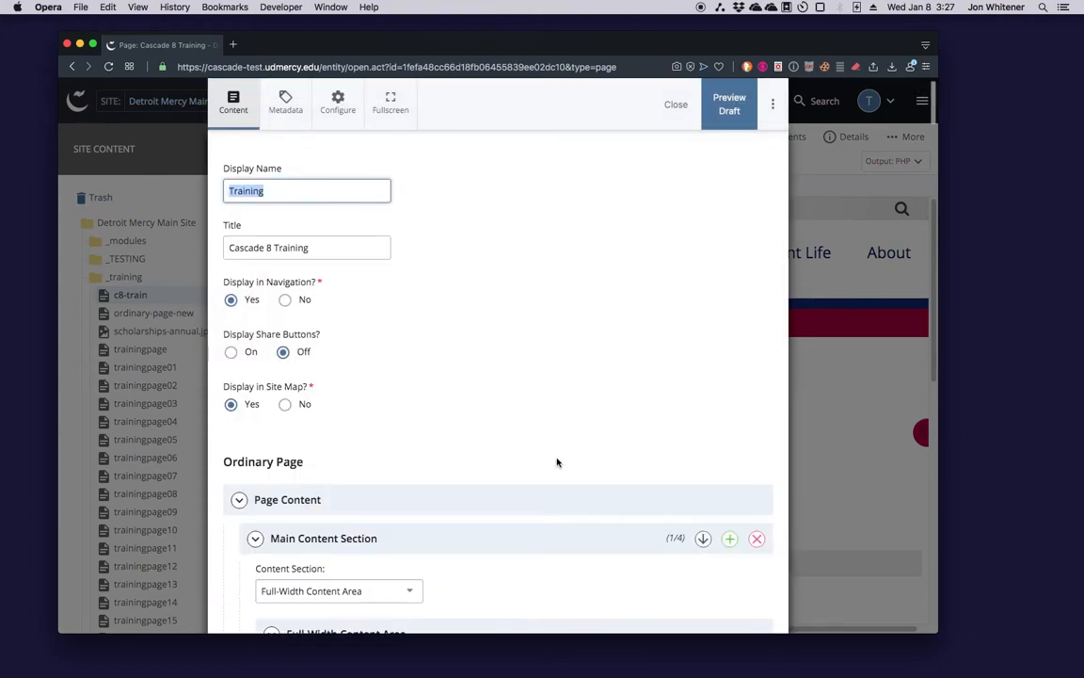
pyautogui.scroll(-2, 551, 441)
pyautogui.scroll(-7, 551, 441)
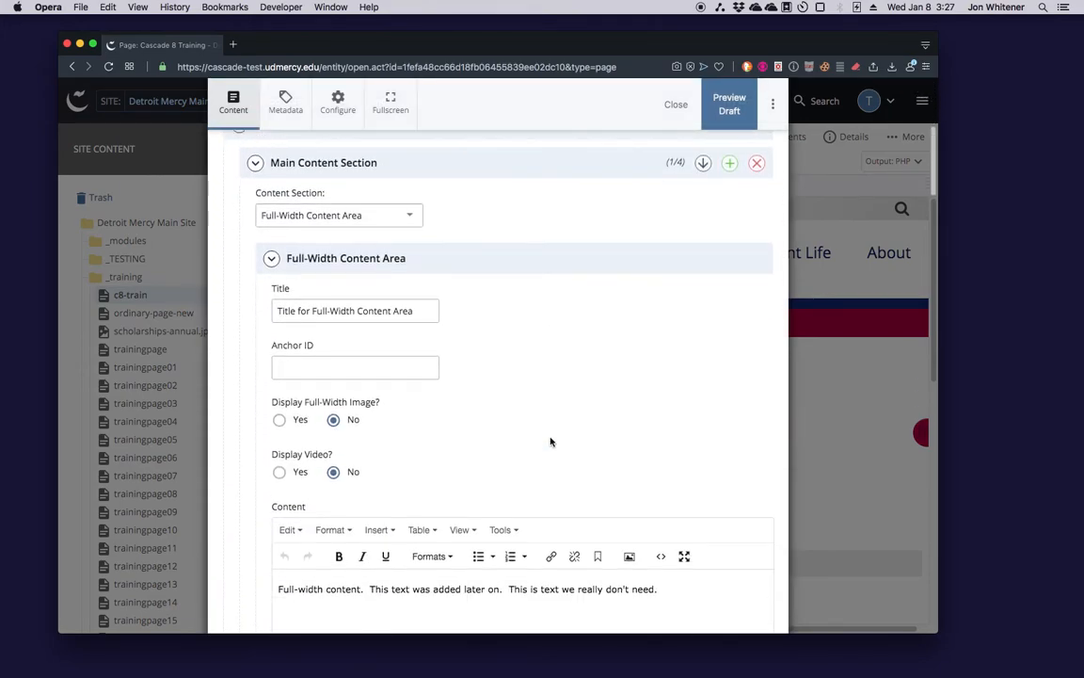
pyautogui.scroll(-3, 547, 440)
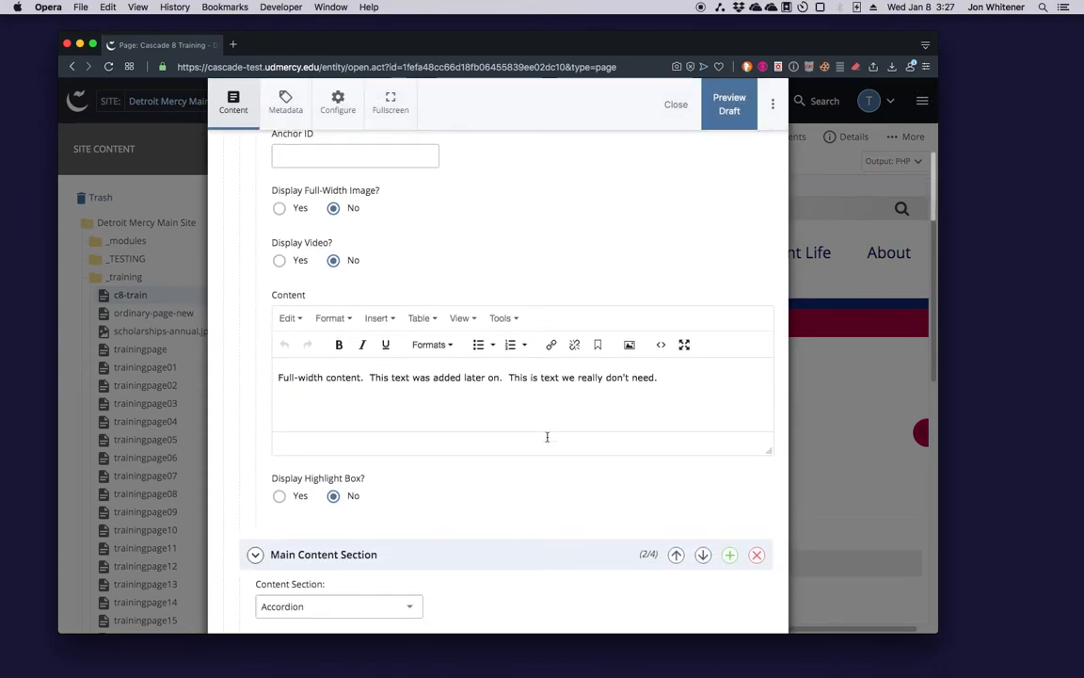
pyautogui.click(550, 386)
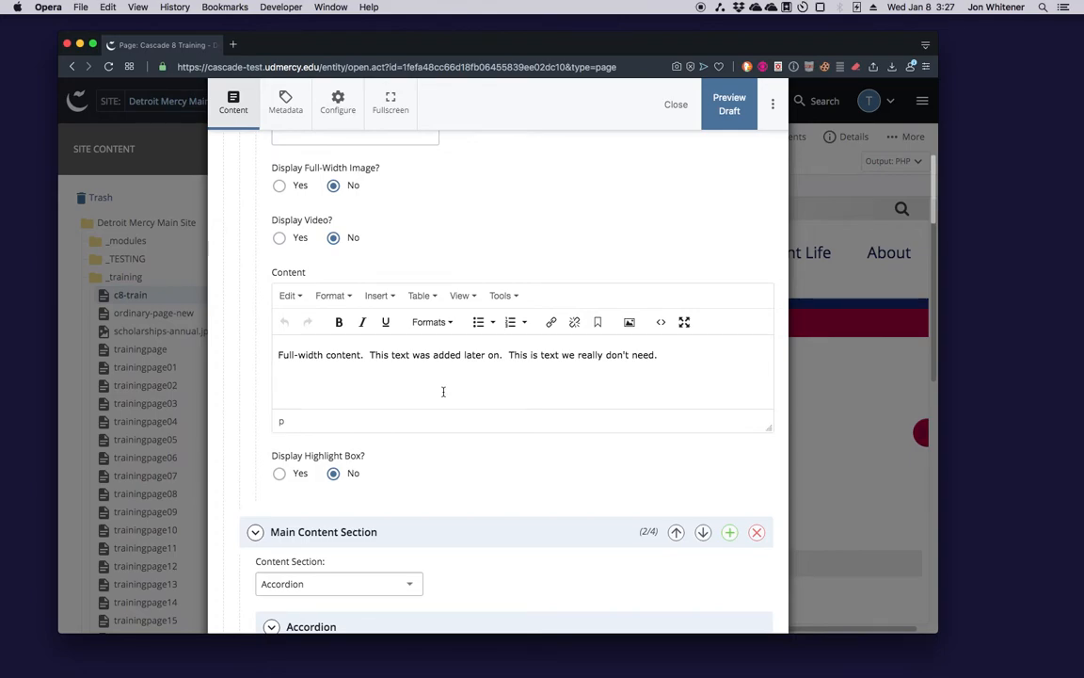
pyautogui.click(685, 325)
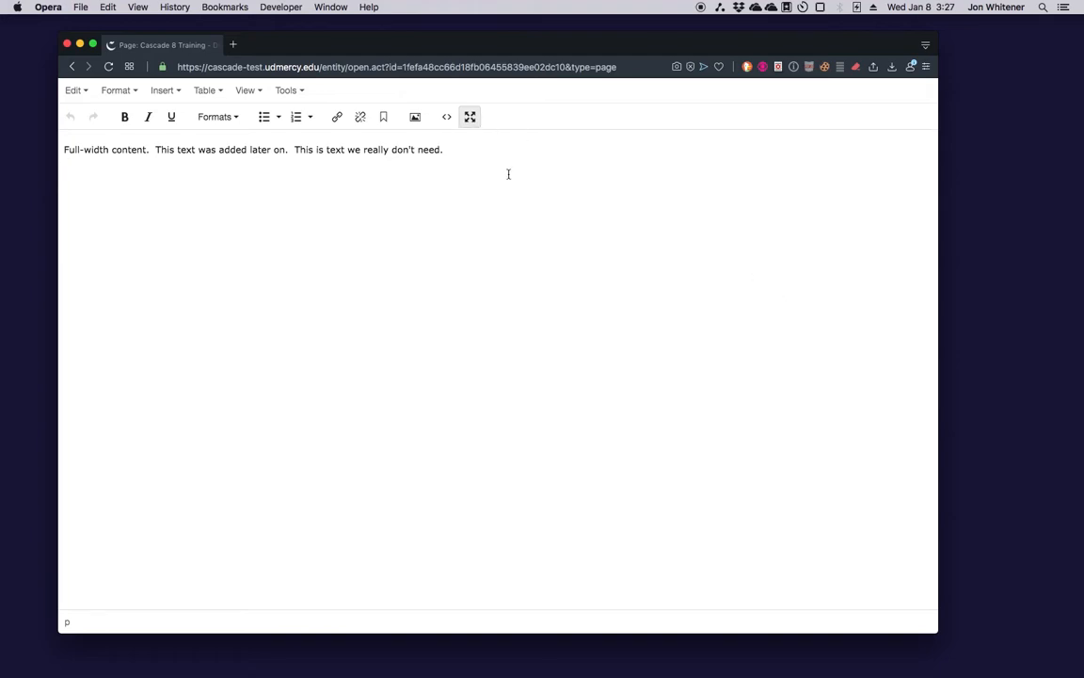
# - Paste the numbered item copied from Firefox, beginning "Serve to provide a quick glance", below the existing content text and open the content's source code
pyautogui.press('super+Tab')
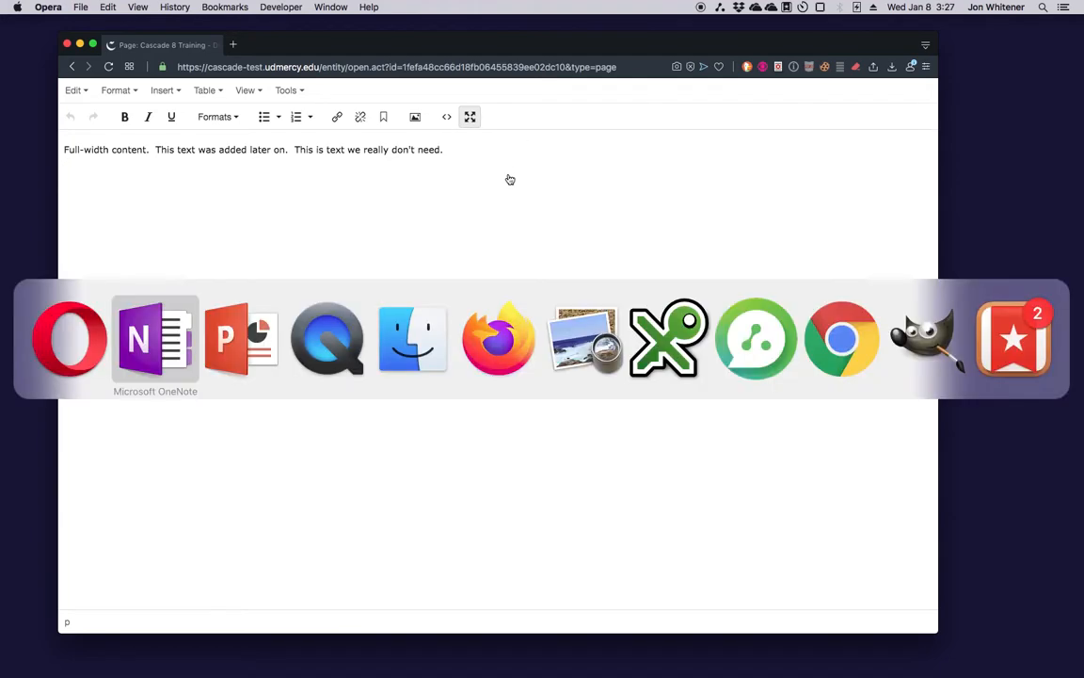
pyautogui.press('super+Tab')
pyautogui.press('super+Tab')
pyautogui.press('super+Tab')
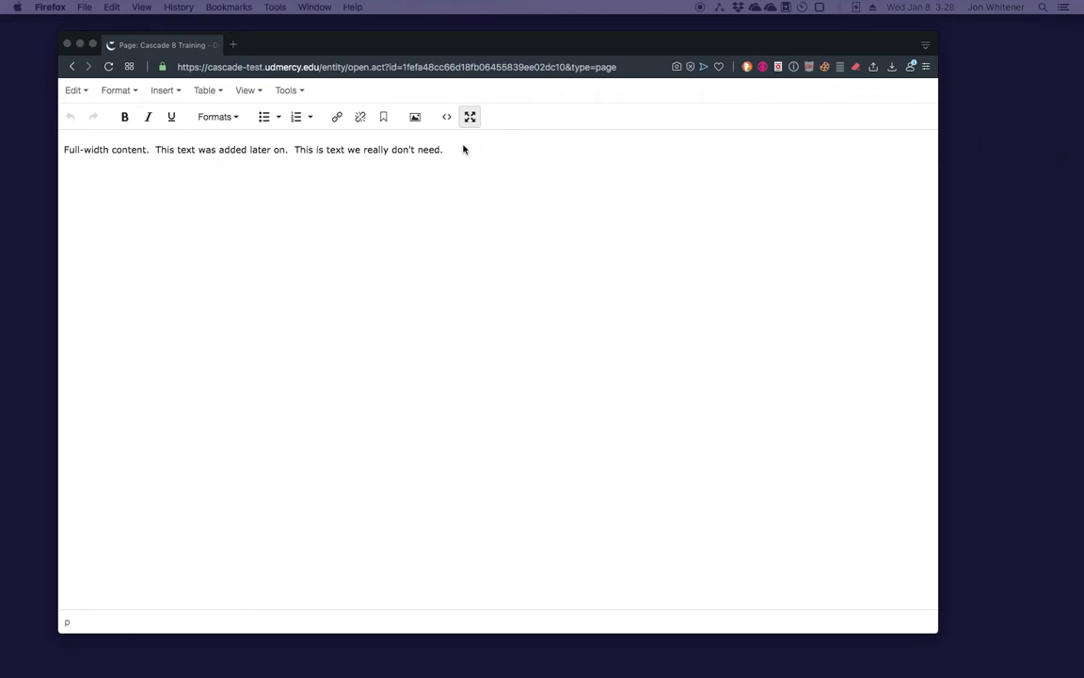
pyautogui.click(488, 154)
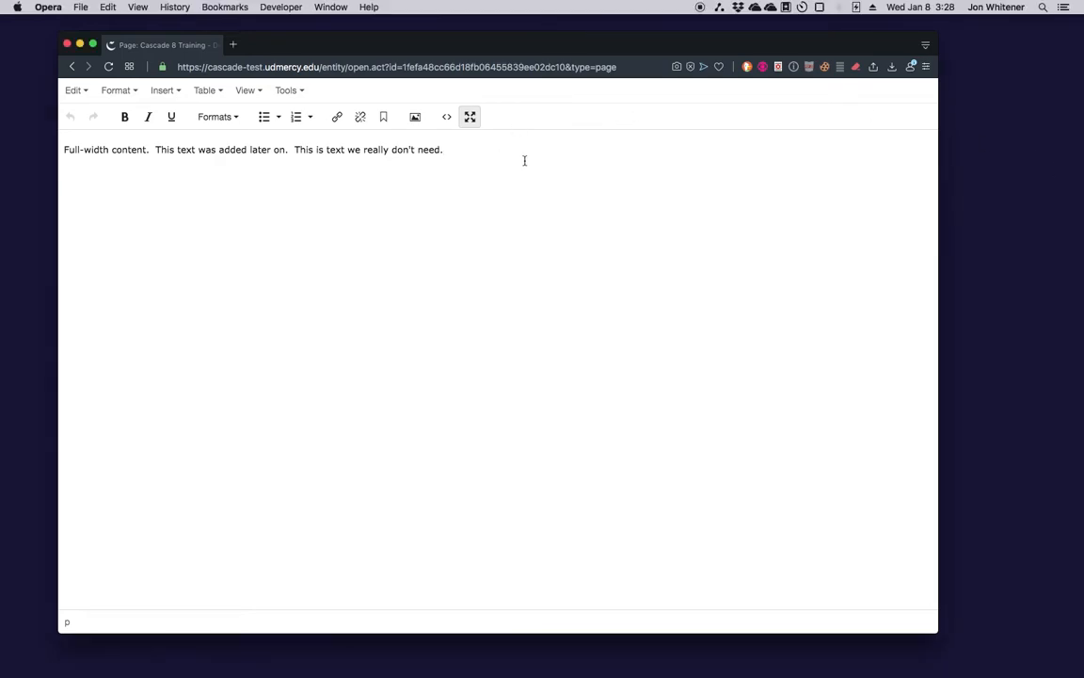
pyautogui.press('Return')
pyautogui.write('Serve to provide a quick glance at the mission formation opportunities for primarily faculty, staff, and administrators at Detroit Mercy; it should link to opportunities for Board of Trustees and Students, but only secondarily')
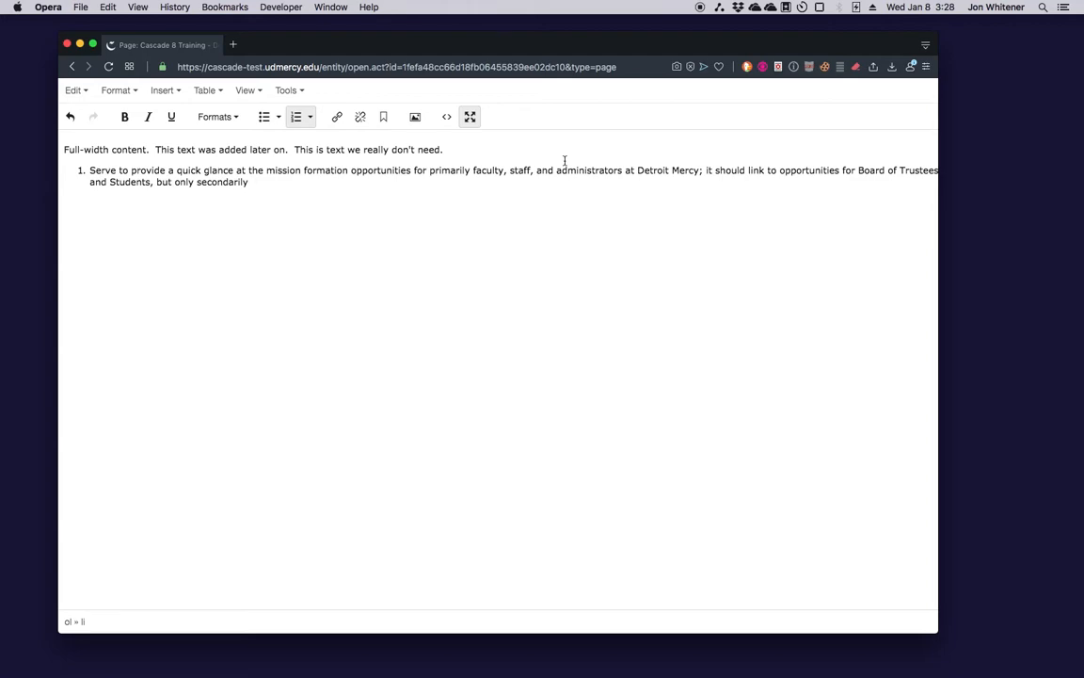
pyautogui.click(448, 123)
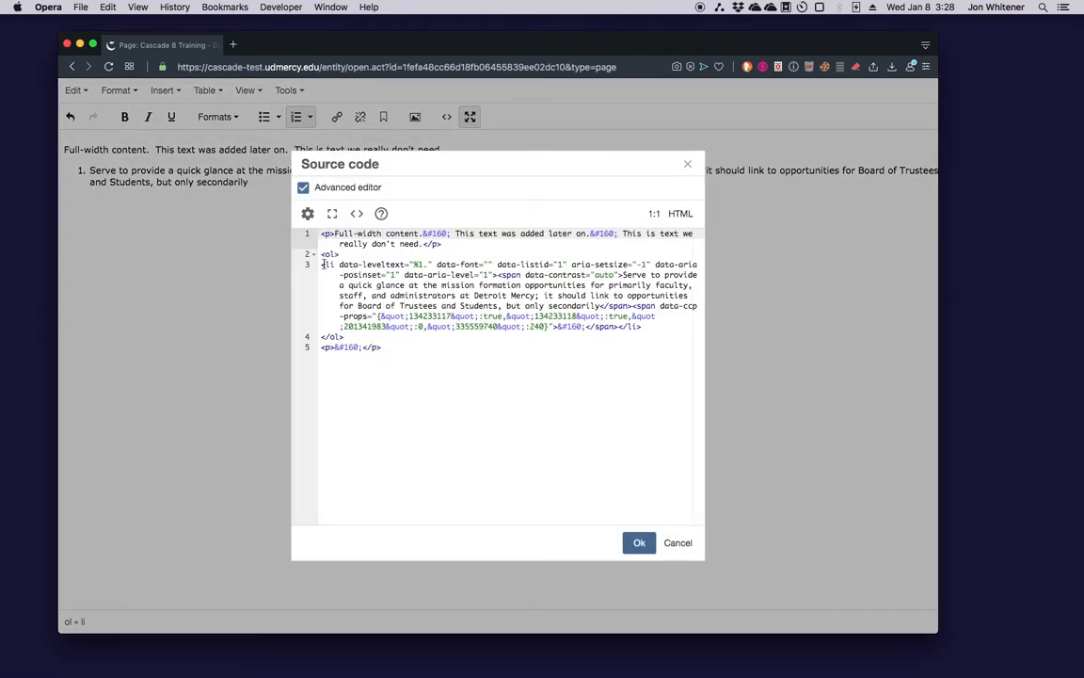
# - Examine the extra list-item and span markup in the source code, close it without applying changes, and undo the paste
pyautogui.moveTo(321, 264); pyautogui.dragTo(621, 278)
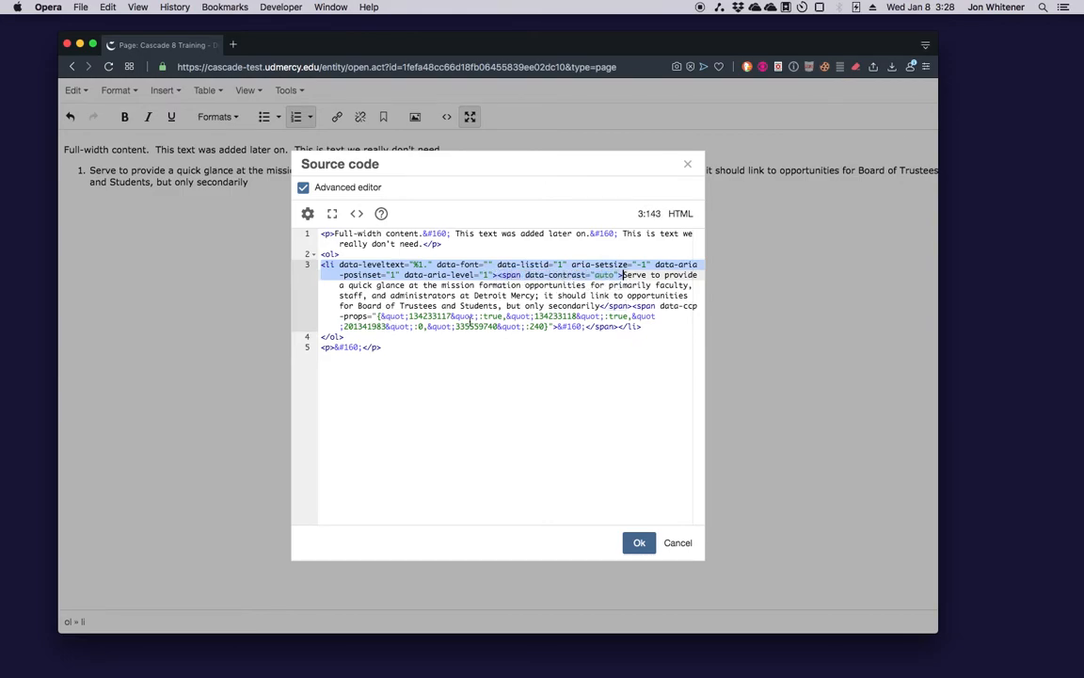
pyautogui.moveTo(599, 307); pyautogui.dragTo(619, 326)
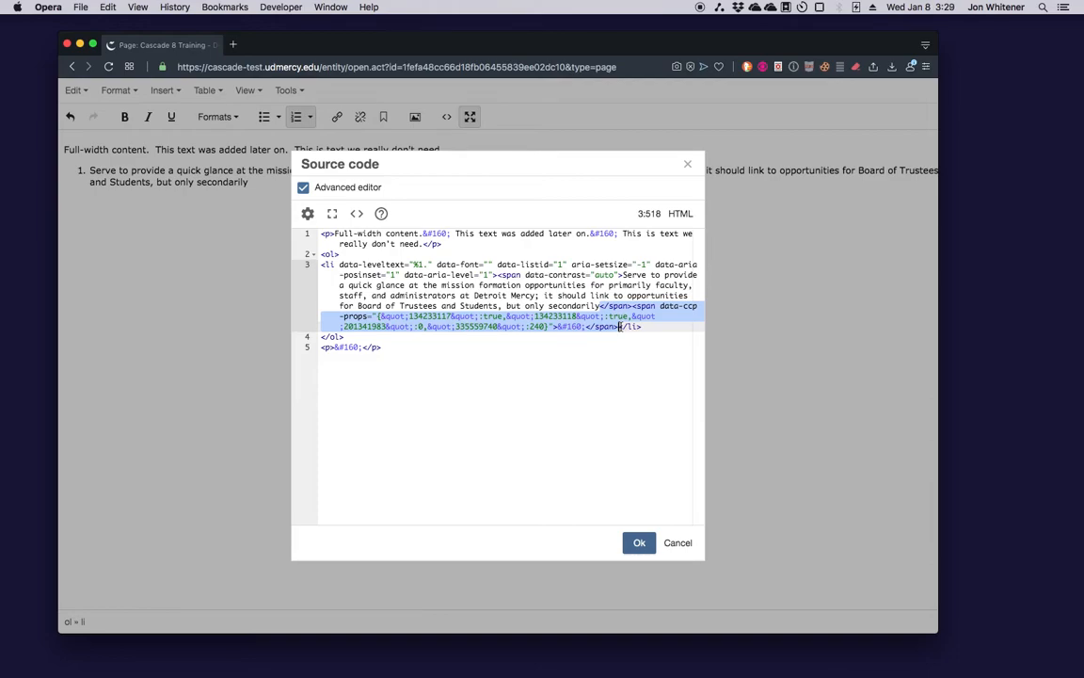
pyautogui.click(683, 546)
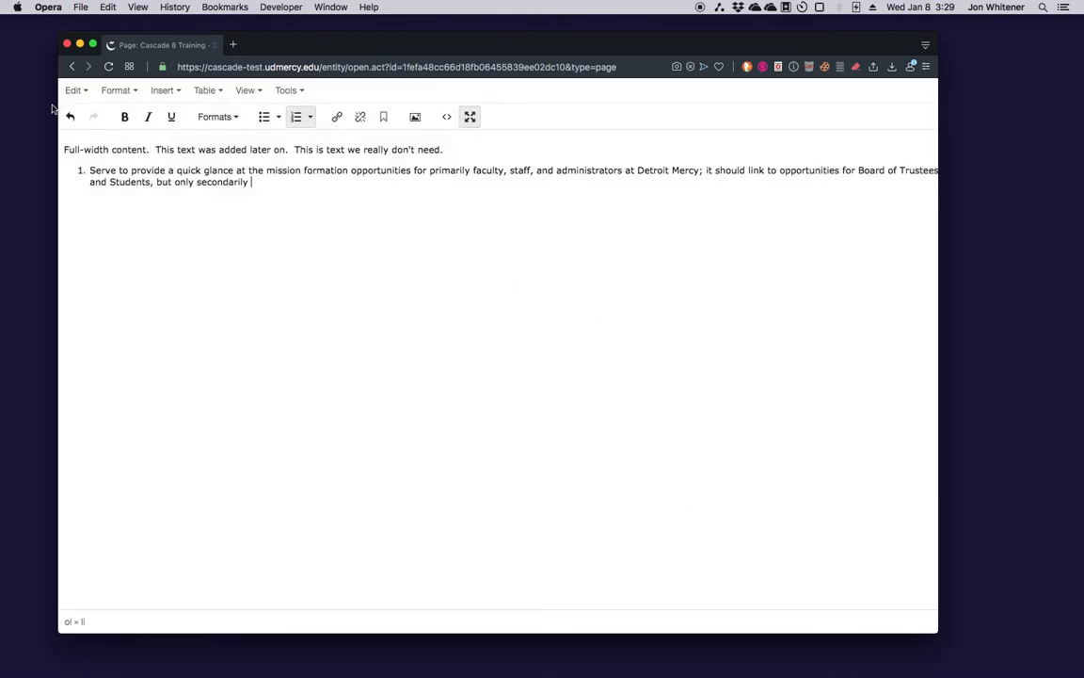
pyautogui.click(70, 119)
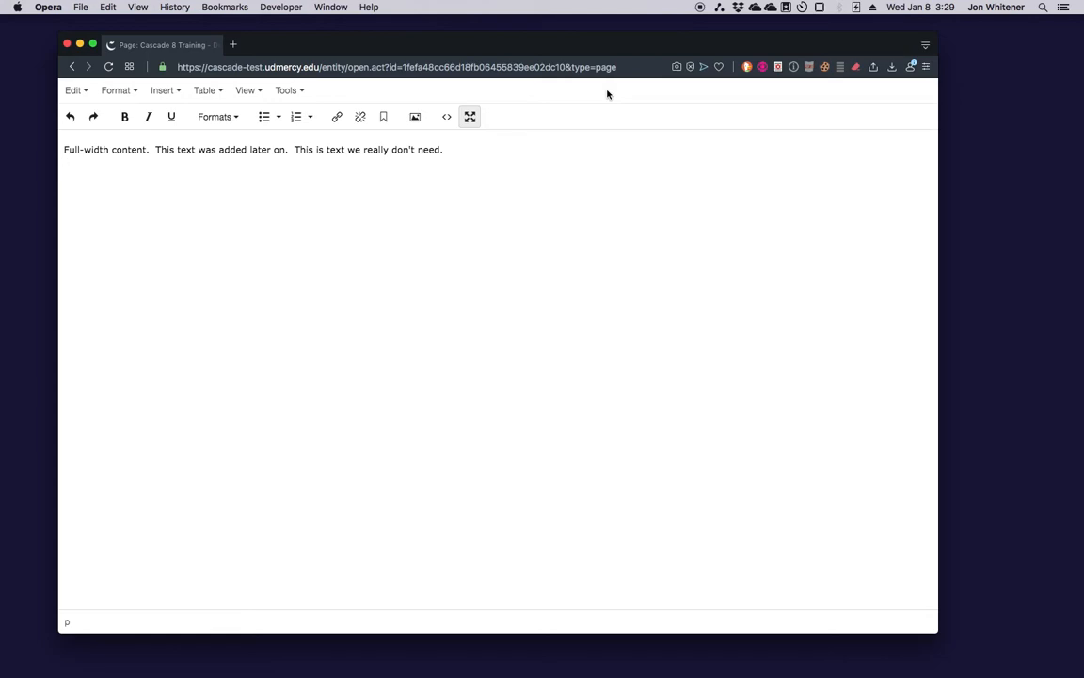
# - Turn on Paste as text and paste the paragraph beginning "Serve to provide a quick glance" as plain text below the existing content
pyautogui.click(85, 96)
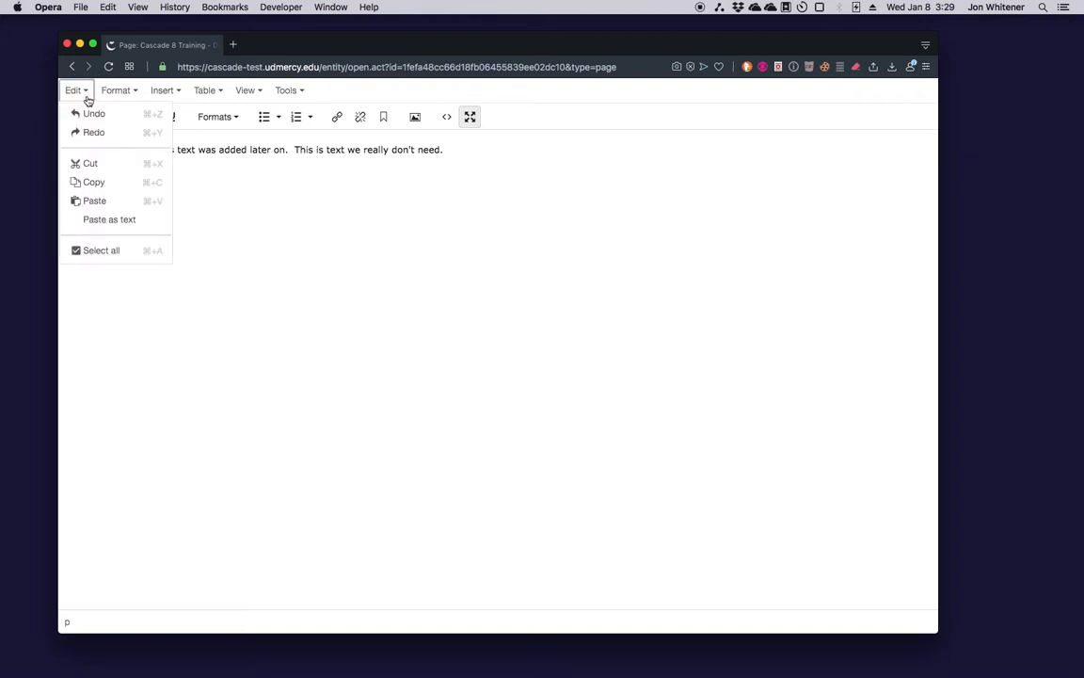
pyautogui.click(145, 223)
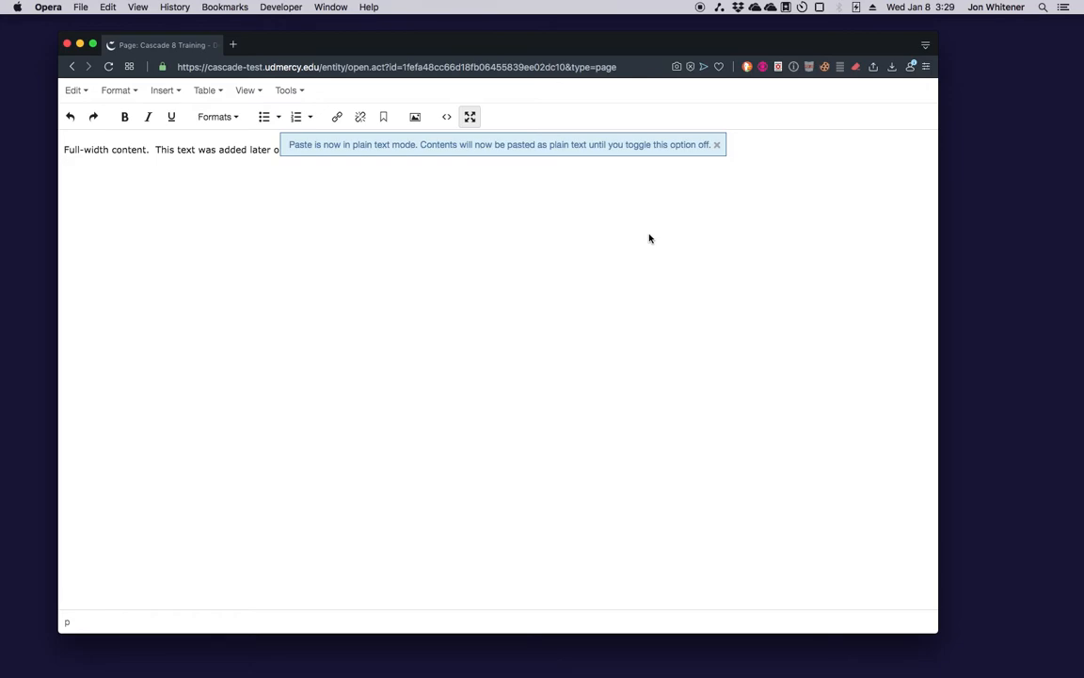
pyautogui.click(717, 146)
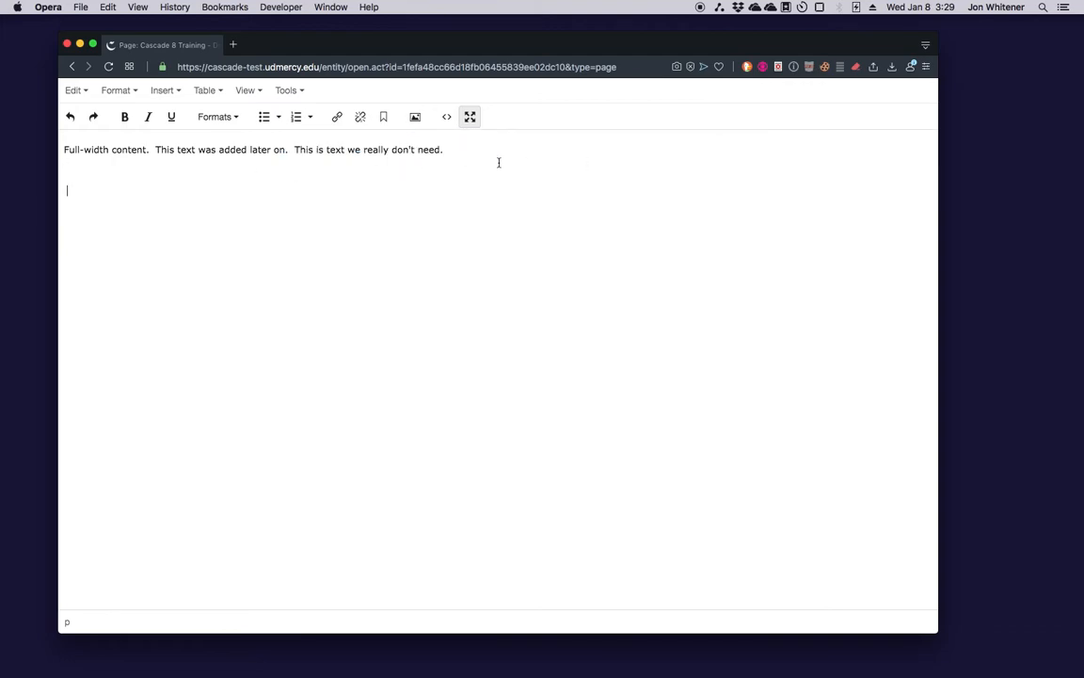
pyautogui.press('BackSpace')
pyautogui.write('Serve to provide a quick glance at the mission formation opportunities for primarily faculty, staff, and administrators at Detroit Mercy; it should link to opportunities for Board of Trustees and Students, but only secondarily')
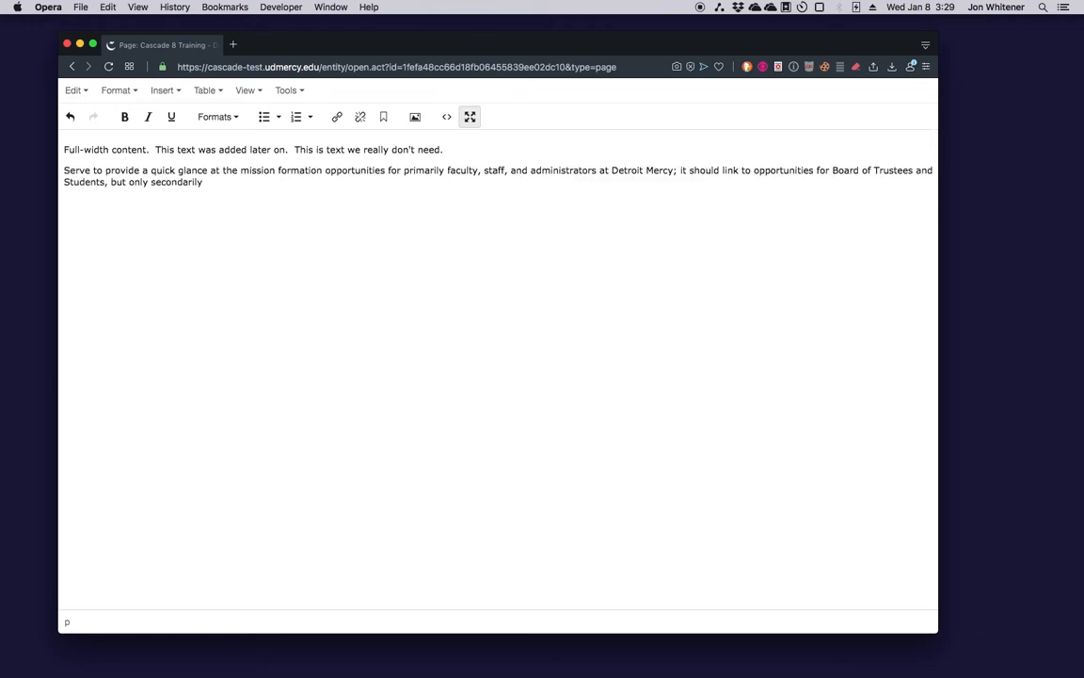
# - Remove the trailing &#160; after "secondarily" in the content's source code and apply the change
pyautogui.click(448, 119)
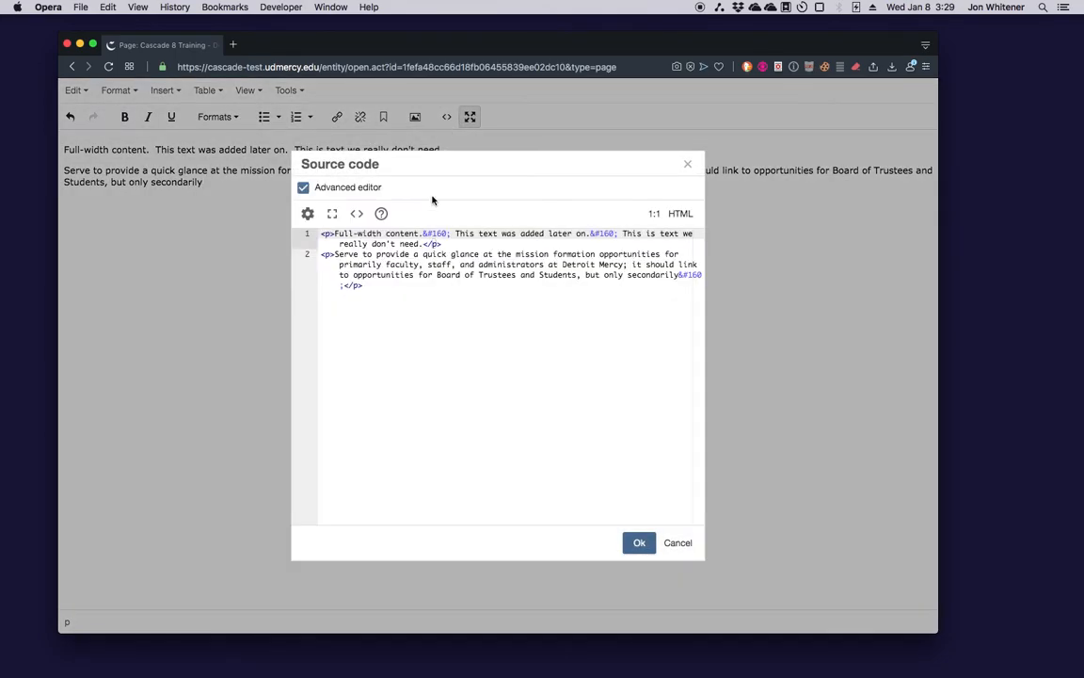
pyautogui.click(343, 285)
pyautogui.moveTo(343, 284); pyautogui.dragTo(680, 274)
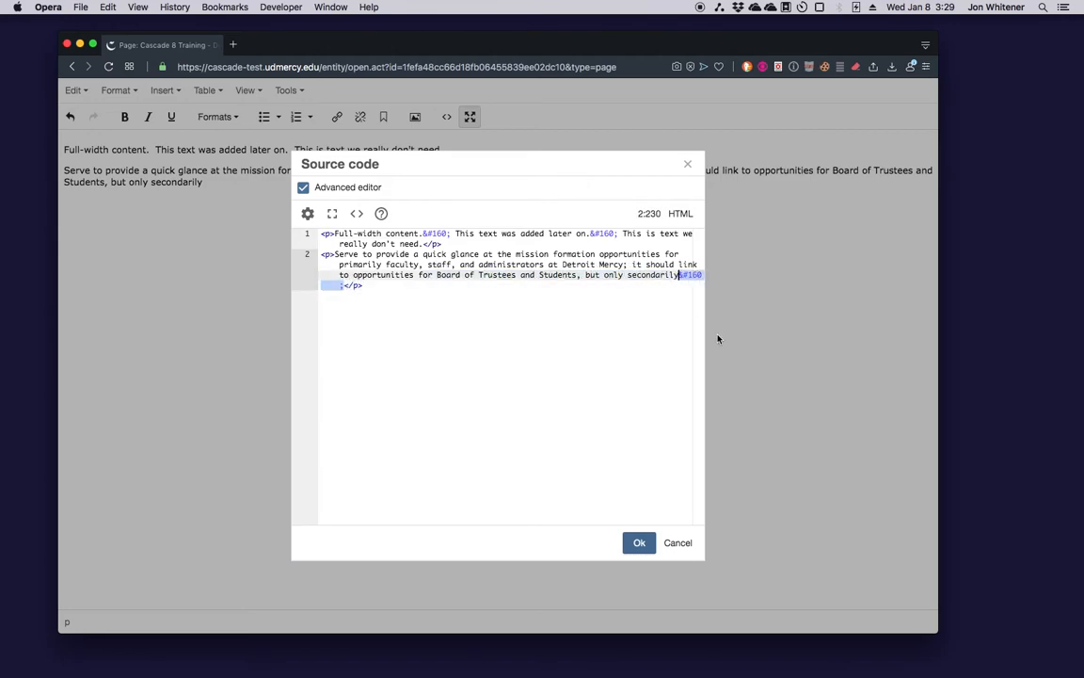
pyautogui.press('BackSpace')
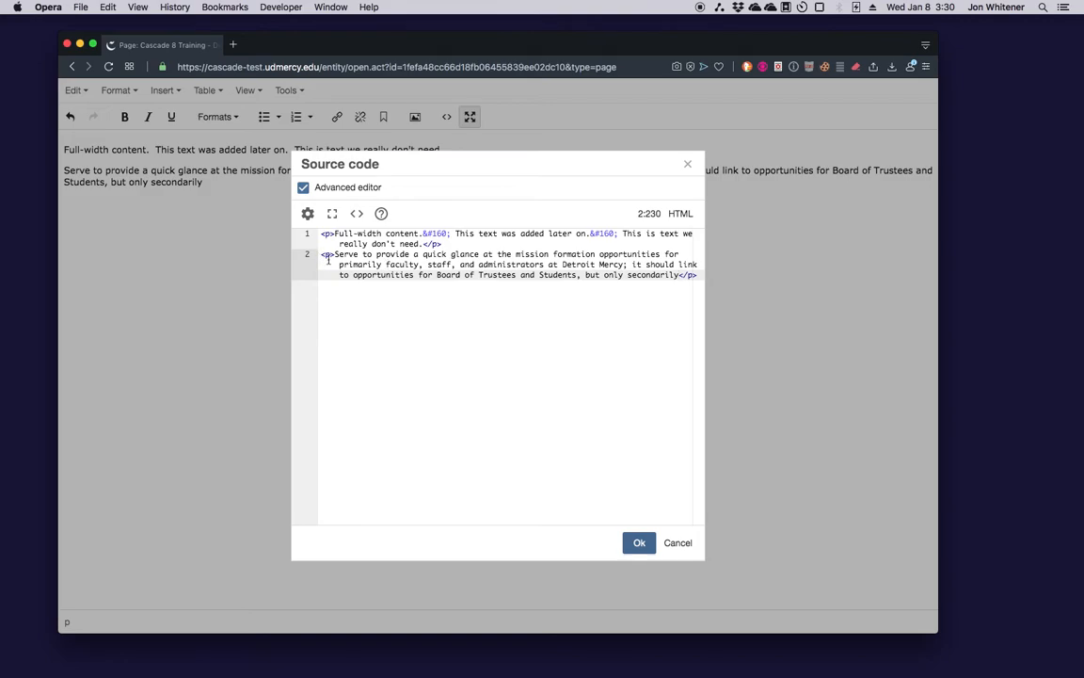
pyautogui.click(639, 545)
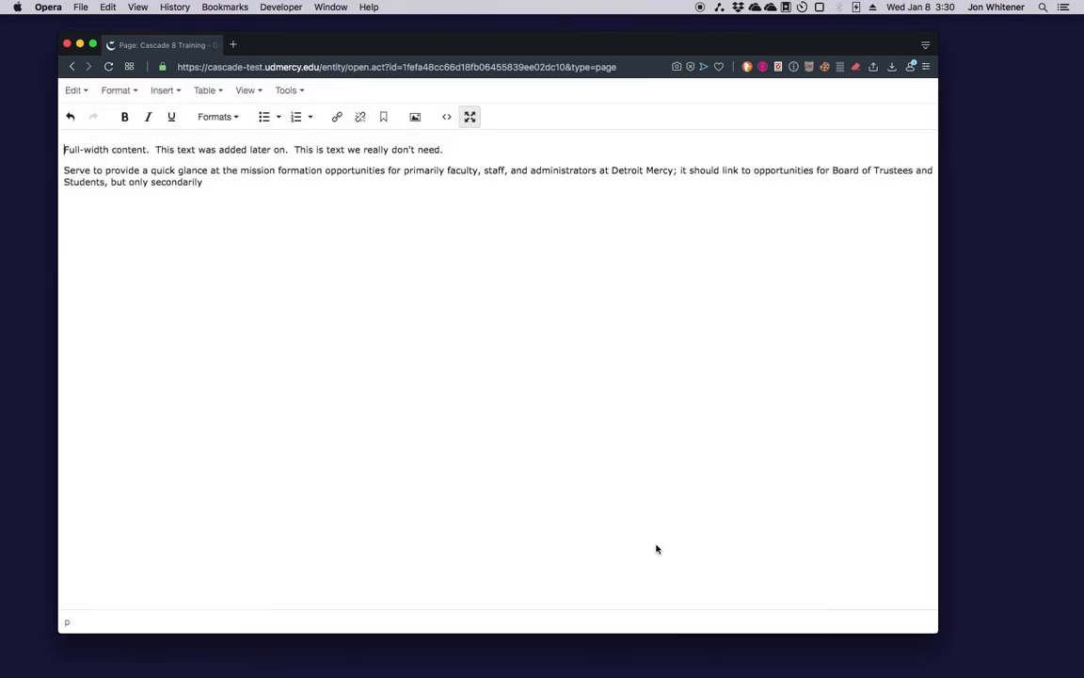
pyautogui.click(72, 92)
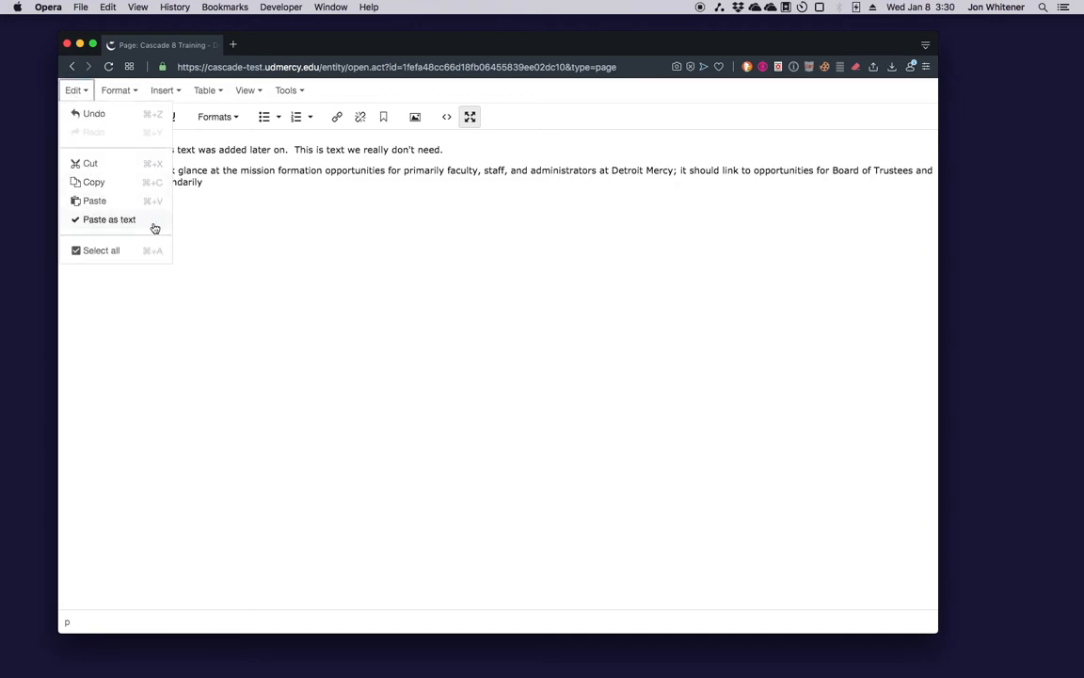
pyautogui.click(267, 235)
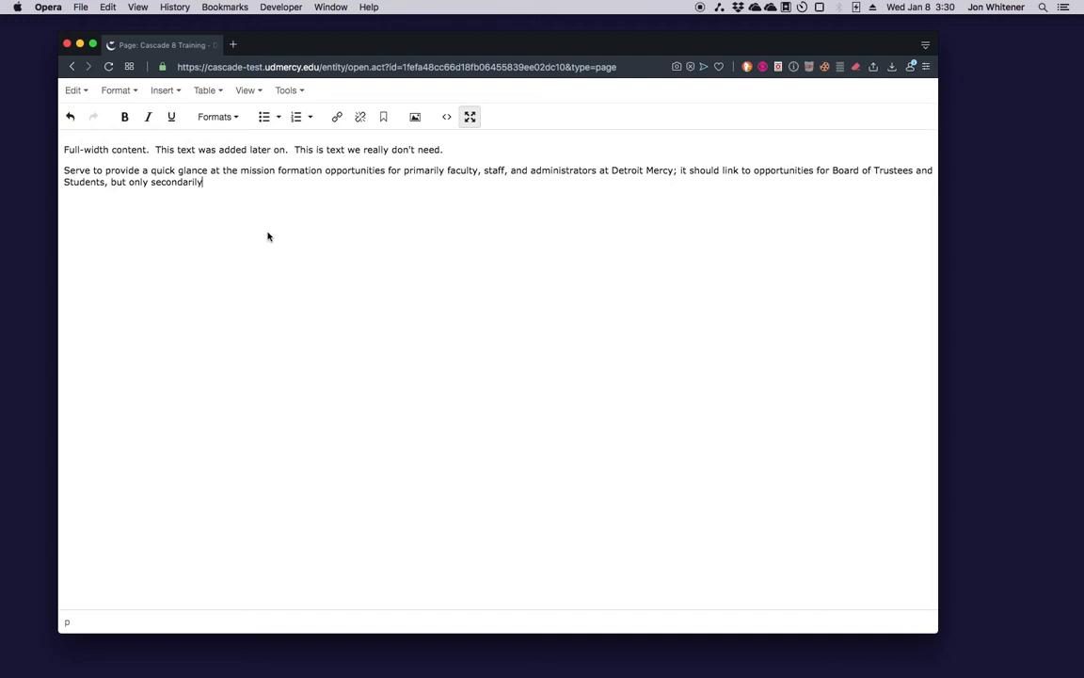
pyautogui.press('super+Tab')
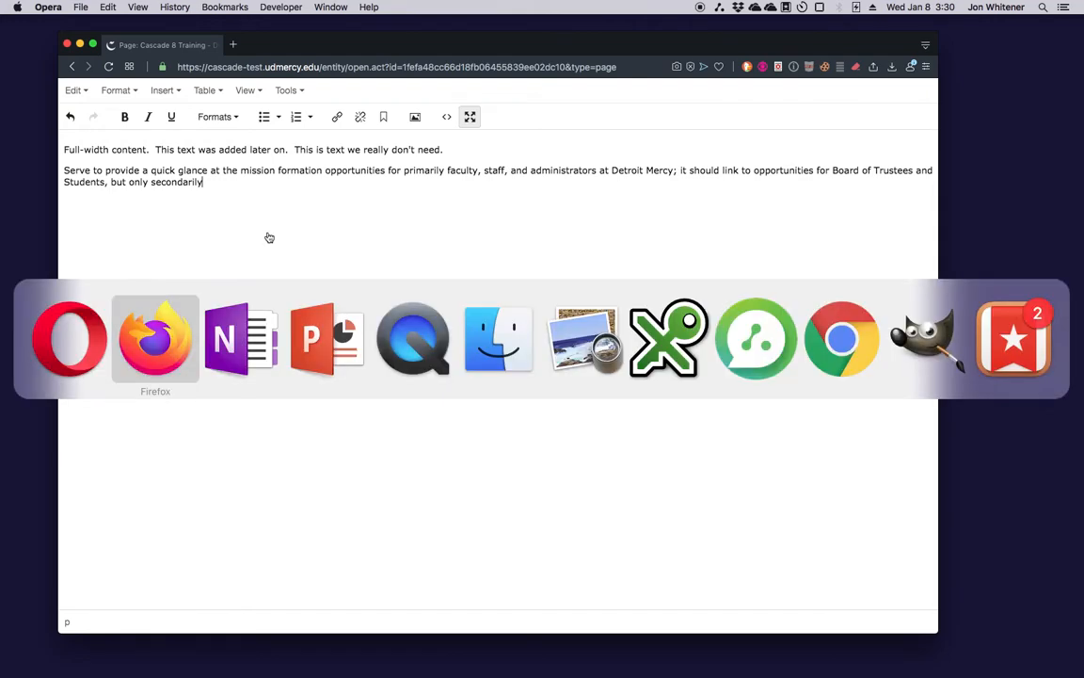
pyautogui.press('super+Tab')
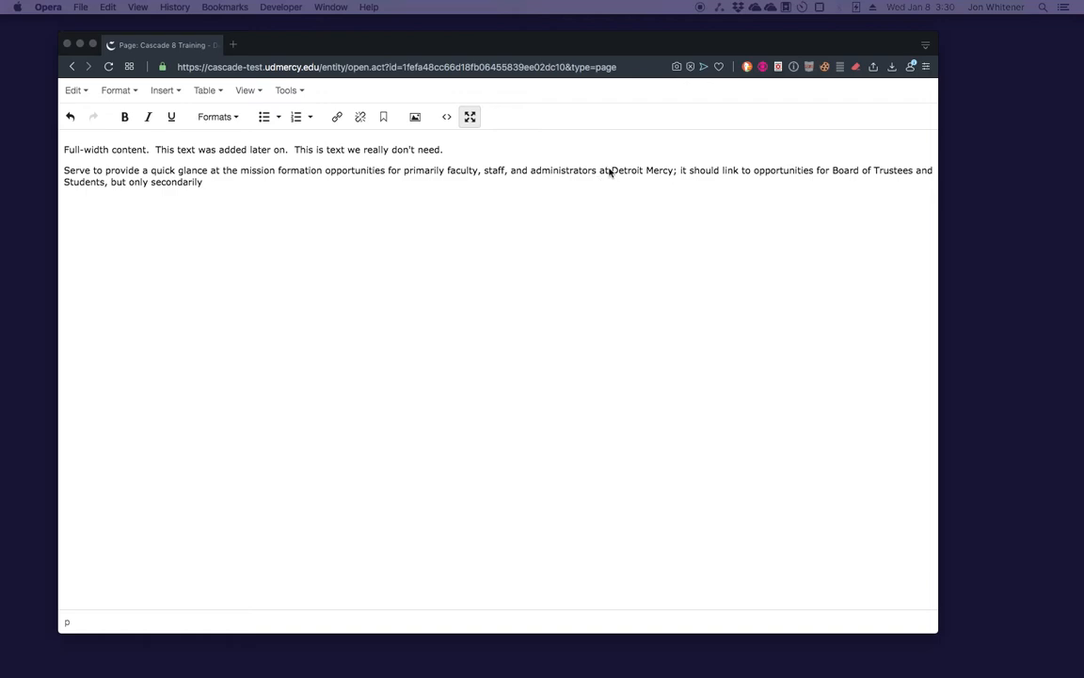
# - Leave the text editor's fullscreen mode and preview the draft of the c8-train page
pyautogui.click(469, 118)
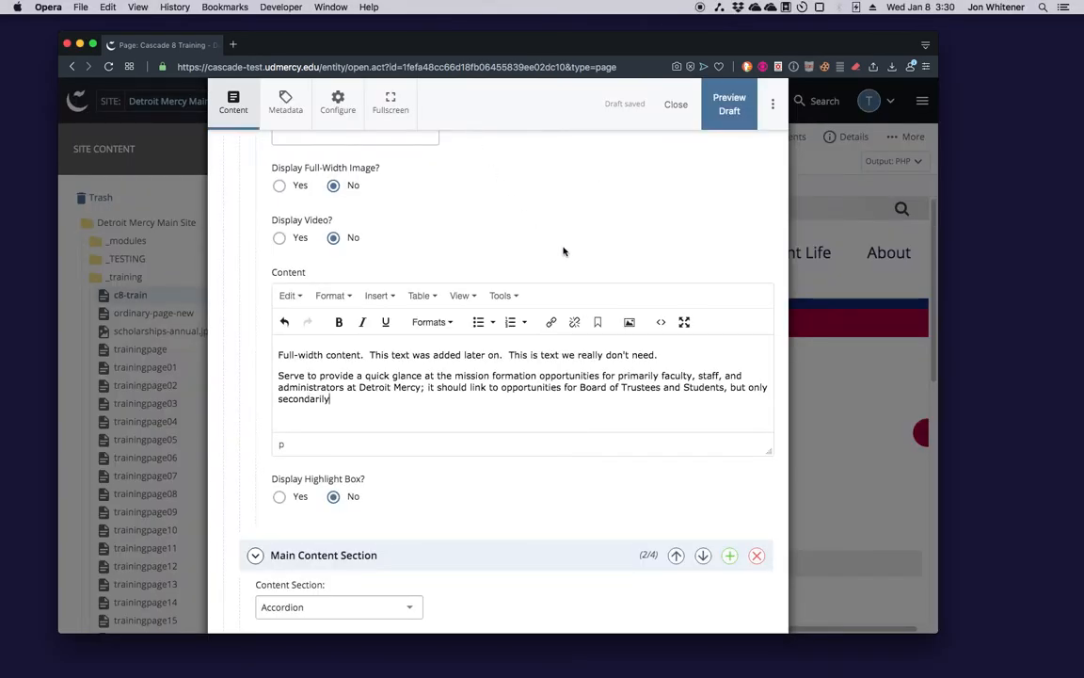
pyautogui.click(730, 107)
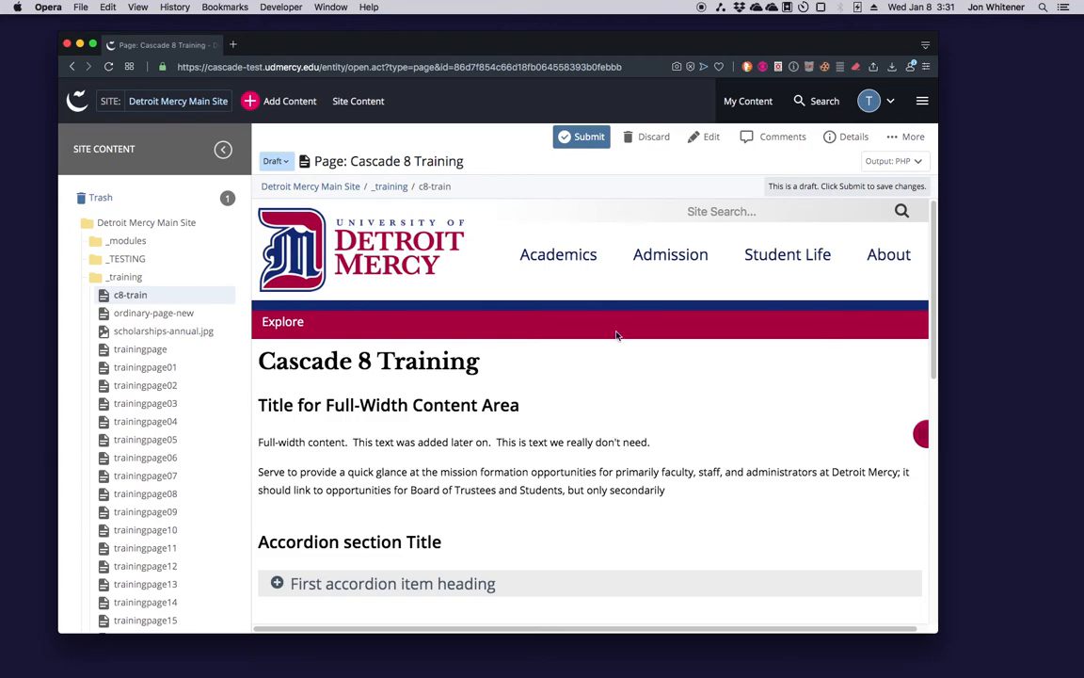
# - Submit the draft with the comment "Added information to the first content section.", running the guided content checks before completing the submission
pyautogui.click(590, 139)
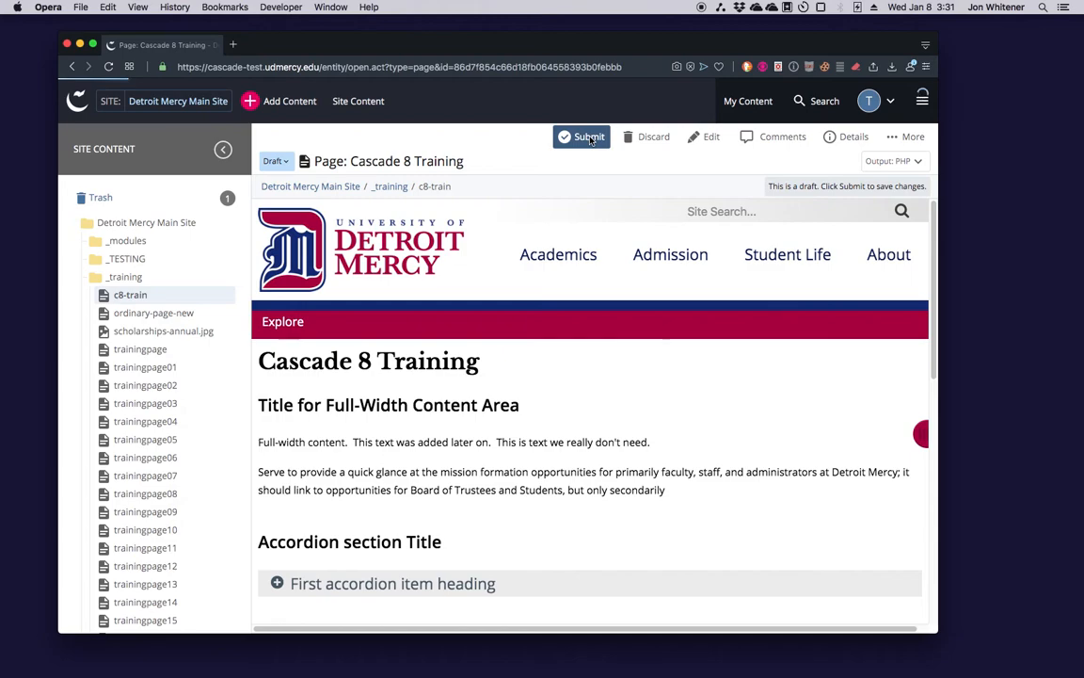
pyautogui.write('Updated Content.')
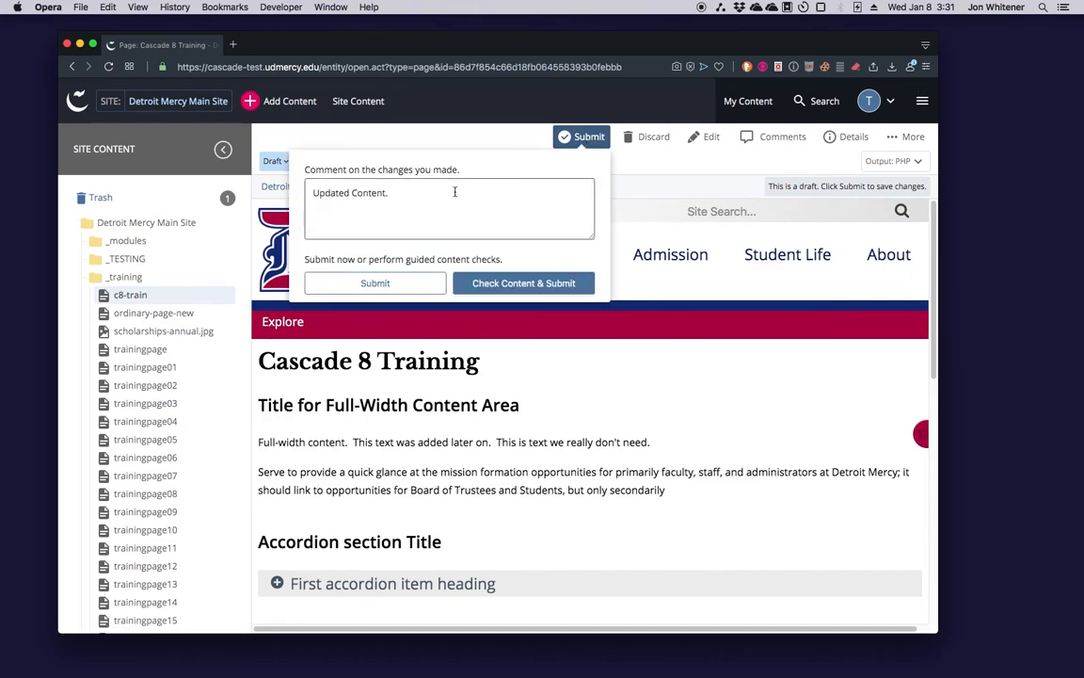
pyautogui.moveTo(425, 192); pyautogui.dragTo(295, 181)
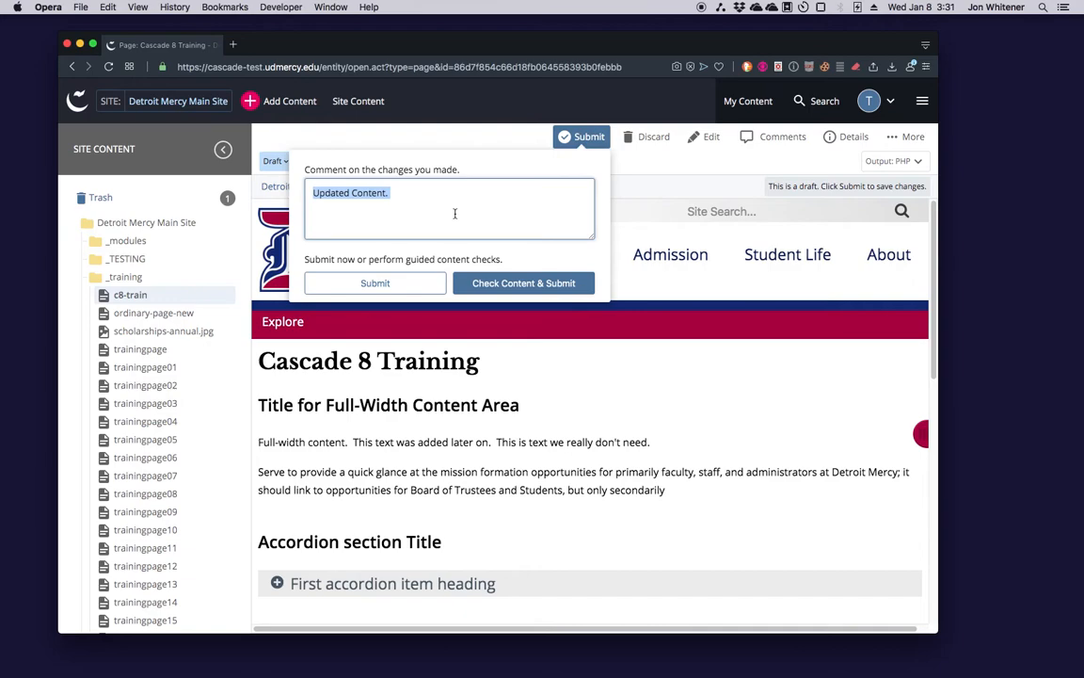
pyautogui.write('ADDED')
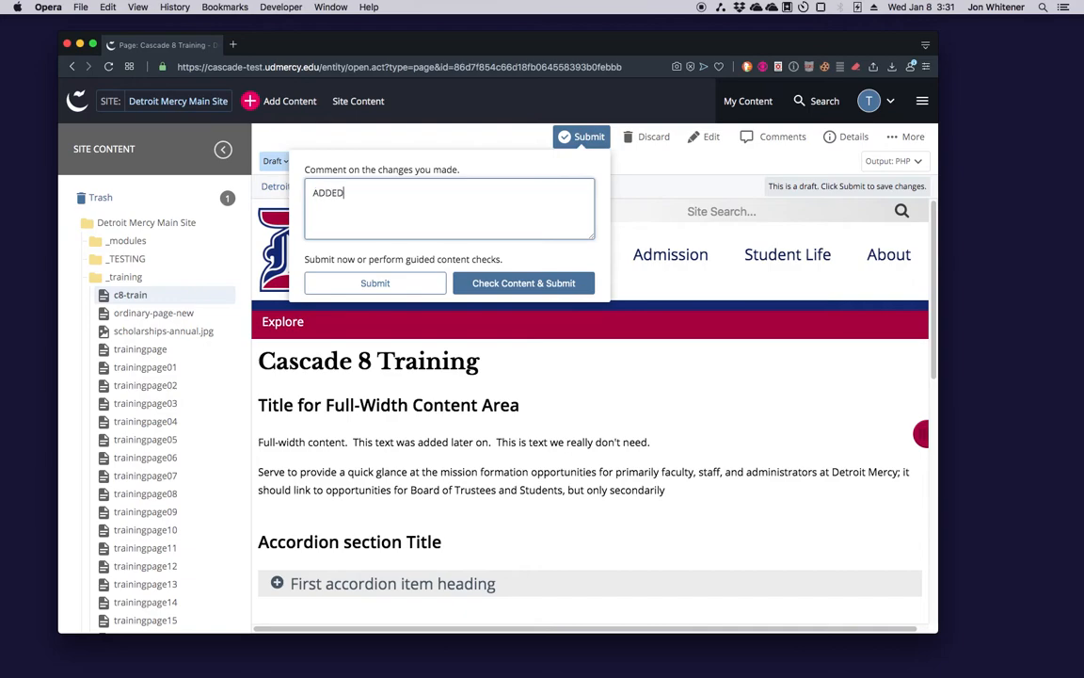
pyautogui.press('BackSpace')
pyautogui.press('BackSpace')
pyautogui.press('BackSpace')
pyautogui.press('BackSpace')
pyautogui.write('dded information')
pyautogui.write('to the first c')
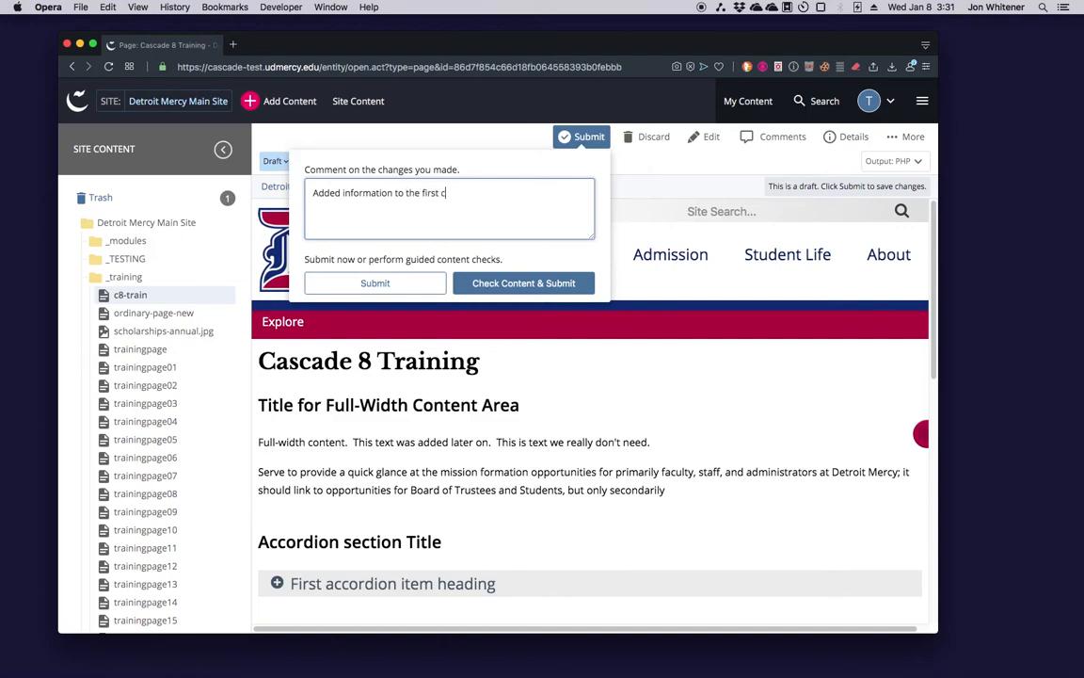
pyautogui.write('ontent section.')
pyautogui.click(527, 282)
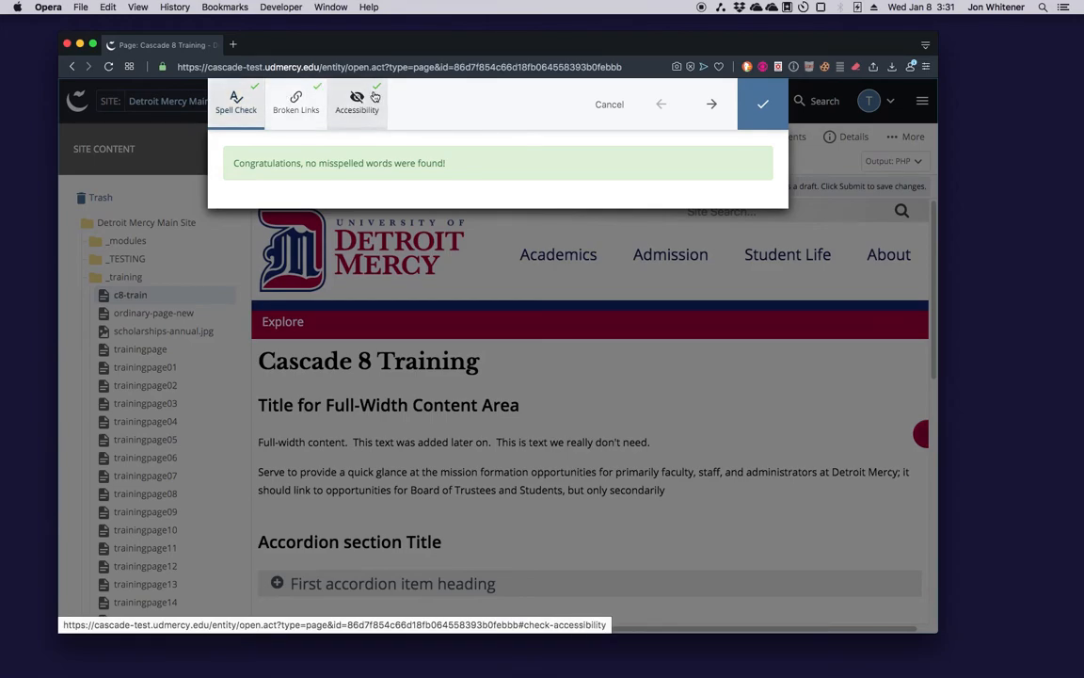
pyautogui.click(768, 113)
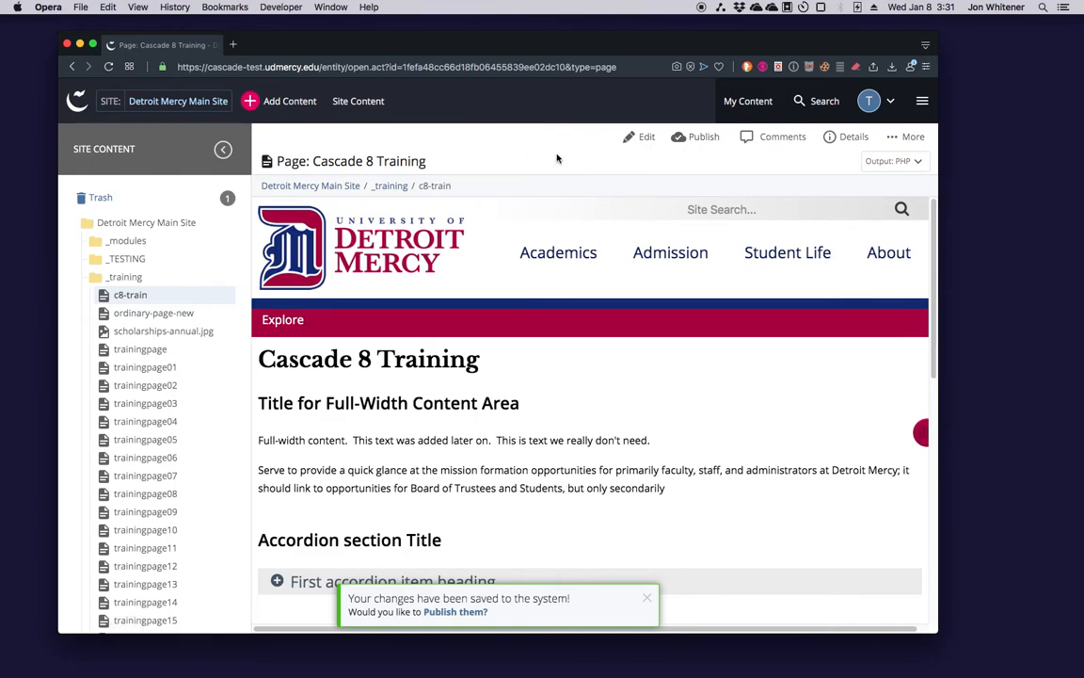
# - Switch to Microsoft PowerPoint
pyautogui.press('super+Tab')
pyautogui.press('super+Tab')
pyautogui.press('super+Tab')
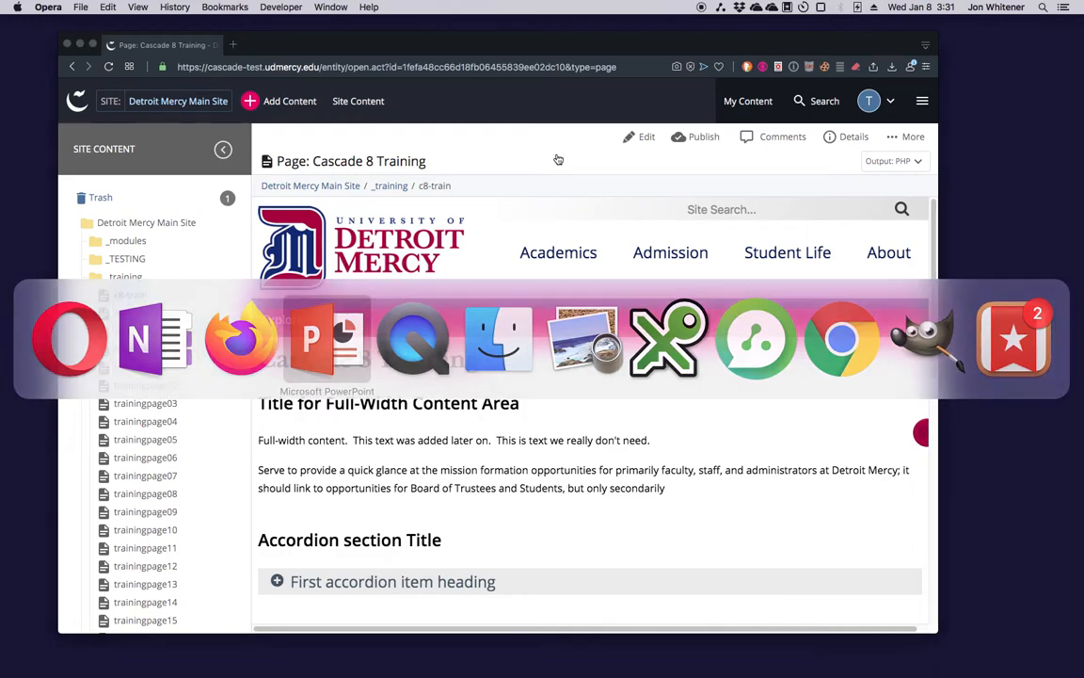
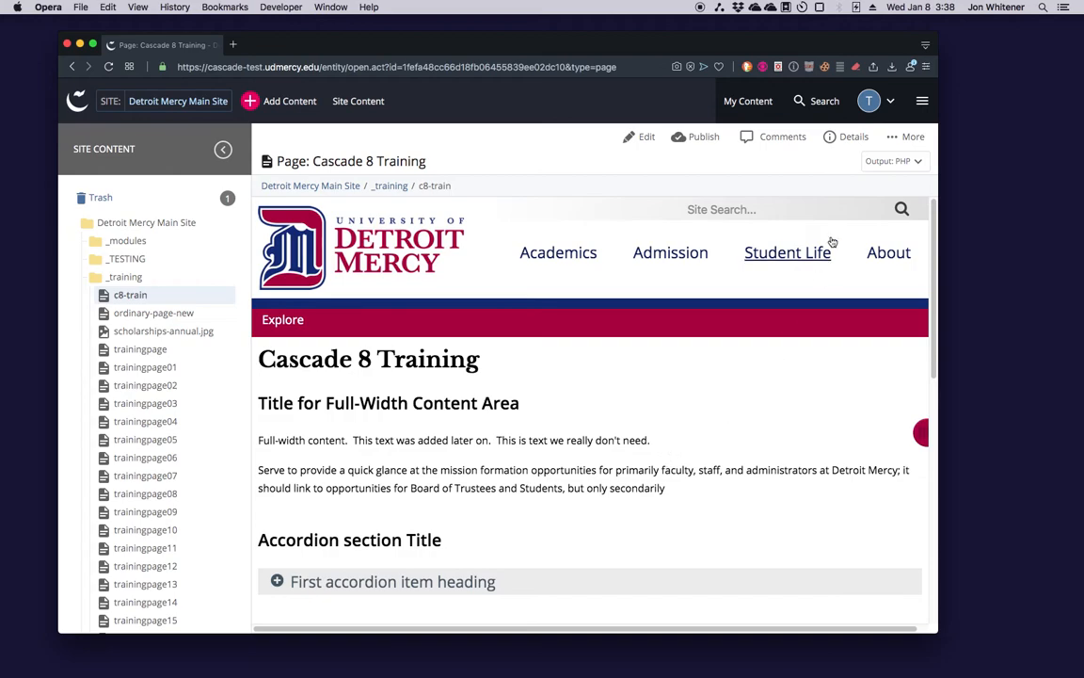
# - Check out and lock the c8-train page
pyautogui.click(900, 137)
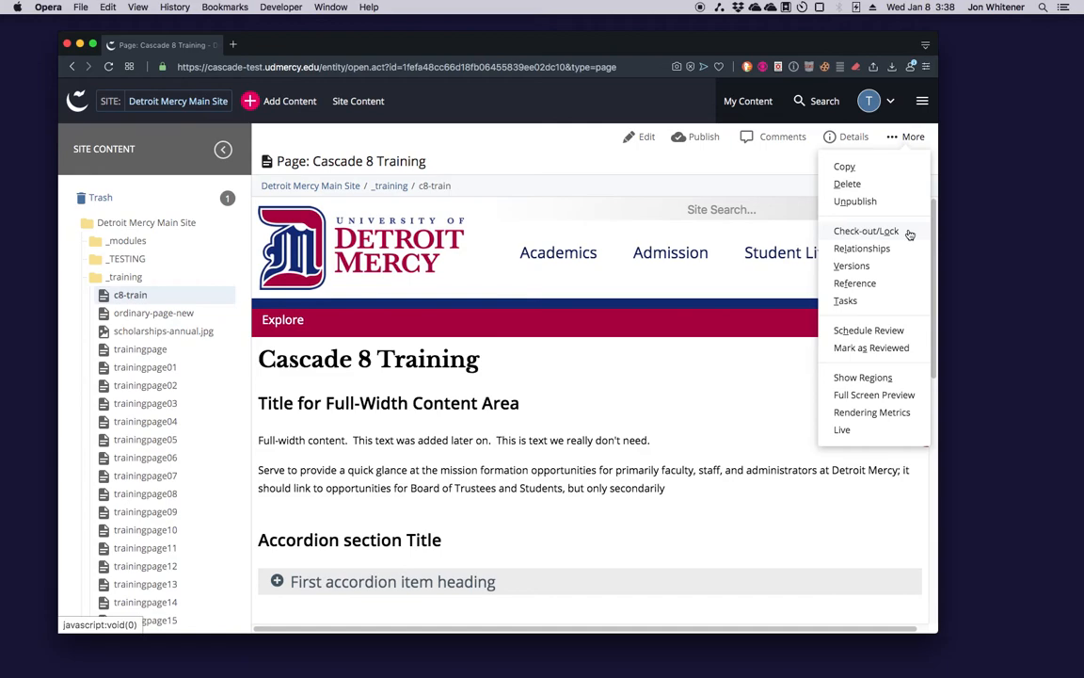
pyautogui.click(909, 232)
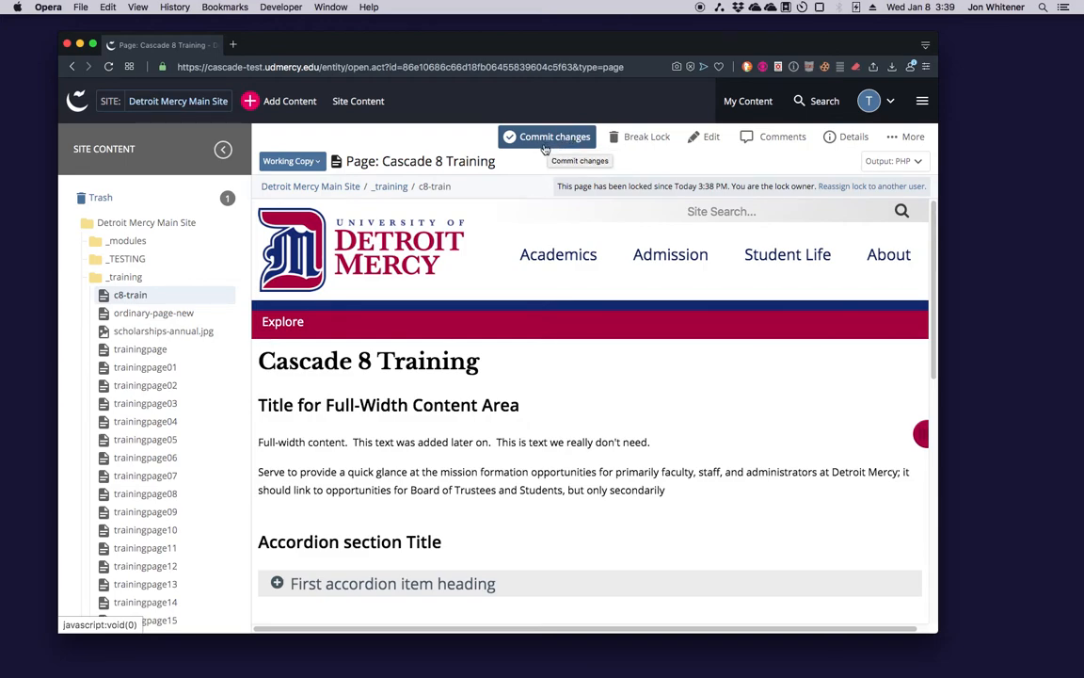
# - View the Current version of the locked c8-train page and examine its available actions and lock notice
pyautogui.click(318, 163)
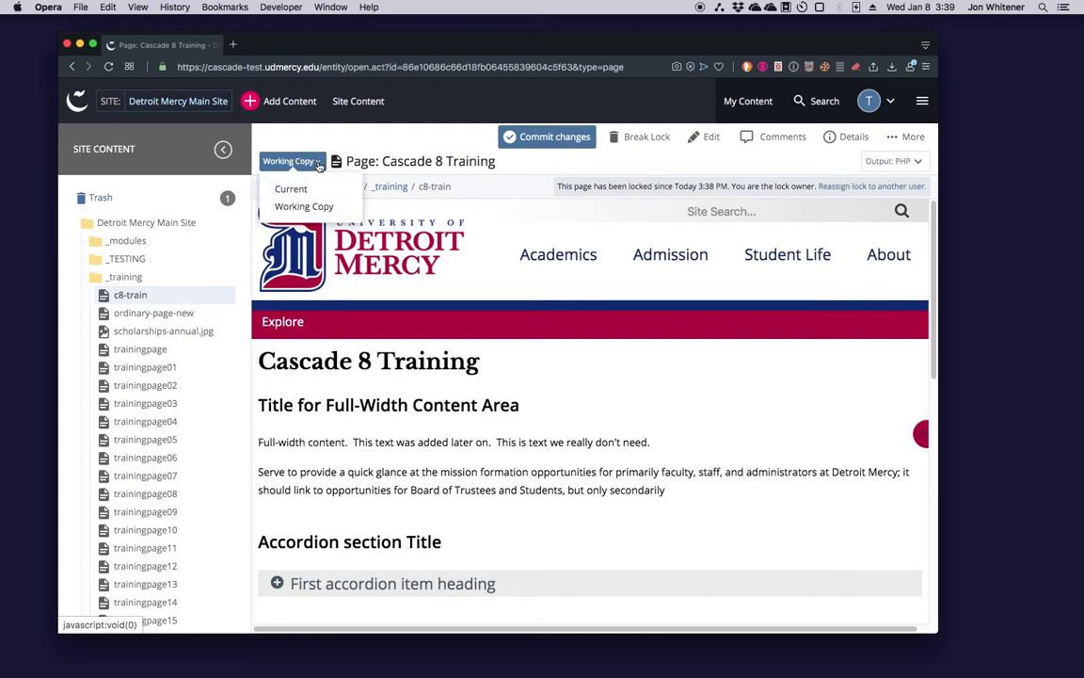
pyautogui.click(290, 188)
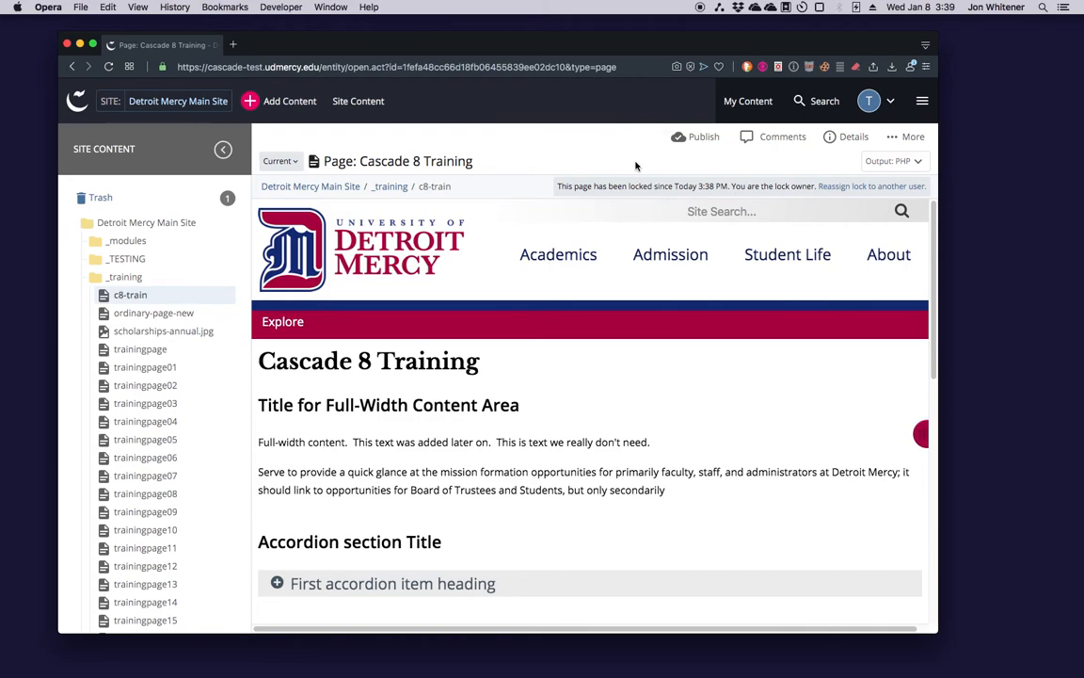
pyautogui.moveTo(557, 185); pyautogui.dragTo(673, 182)
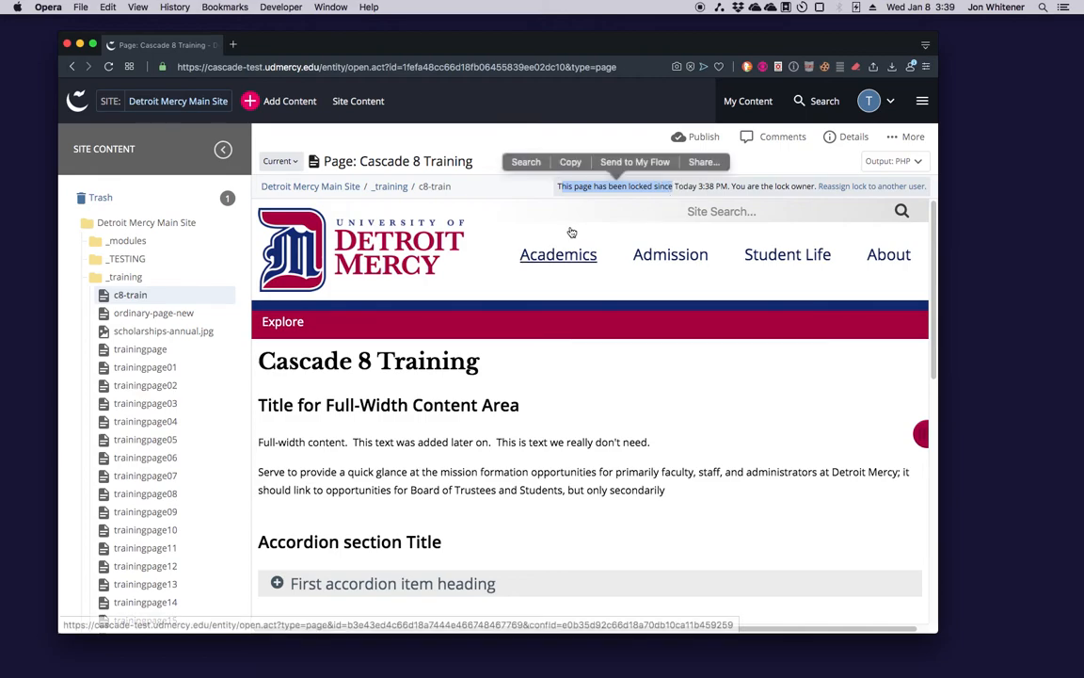
pyautogui.click(556, 135)
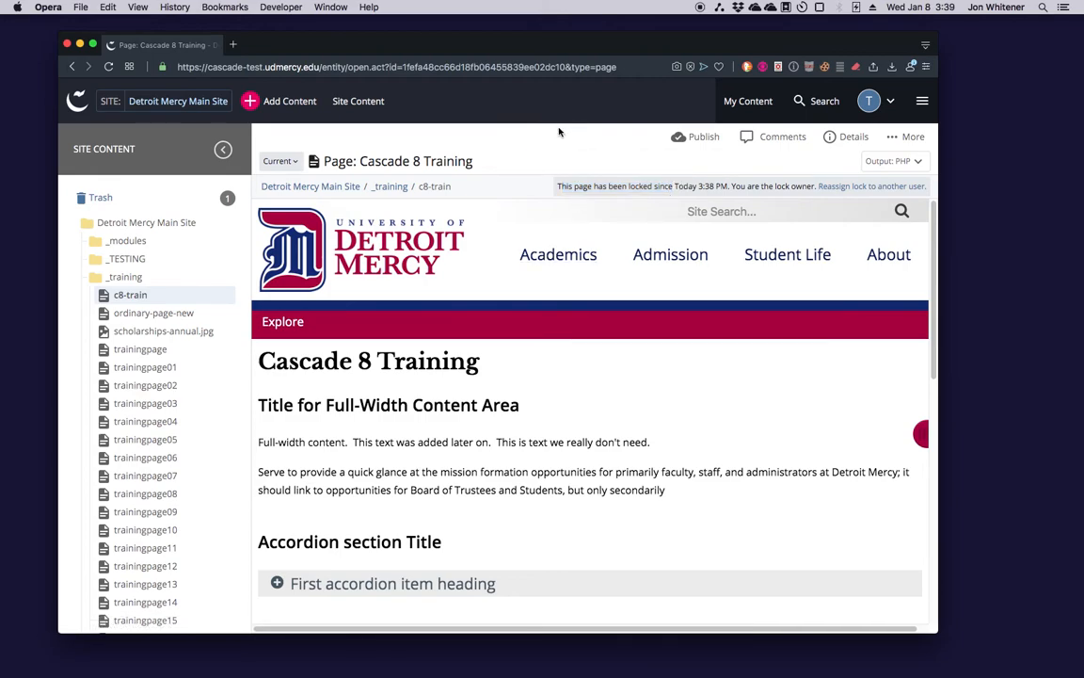
# - Return to the Working Copy of the c8-train page and open it for editing
pyautogui.click(298, 167)
pyautogui.click(295, 208)
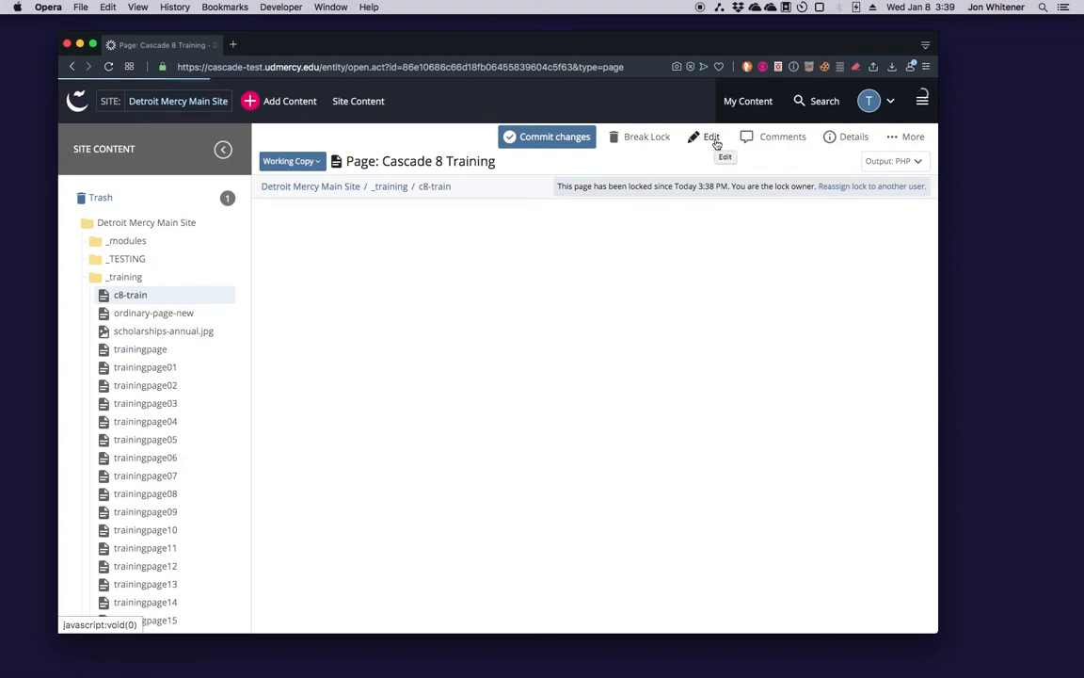
pyautogui.click(713, 139)
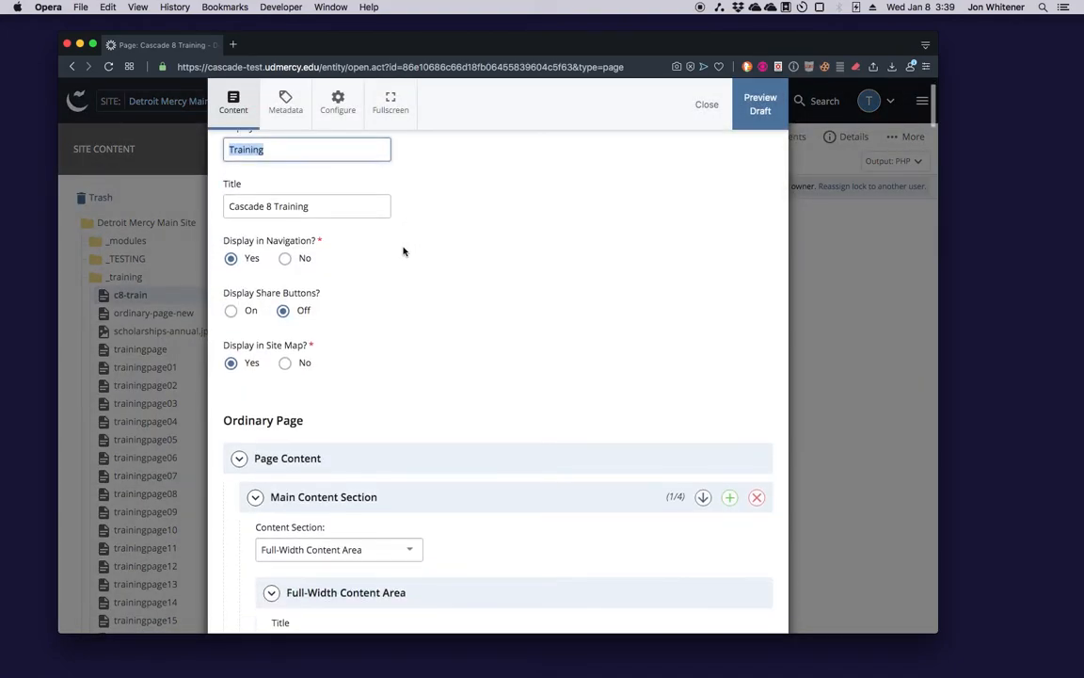
# - Change the page's Title to "Cascade 8 Training Locked" and preview the draft
pyautogui.click(348, 222)
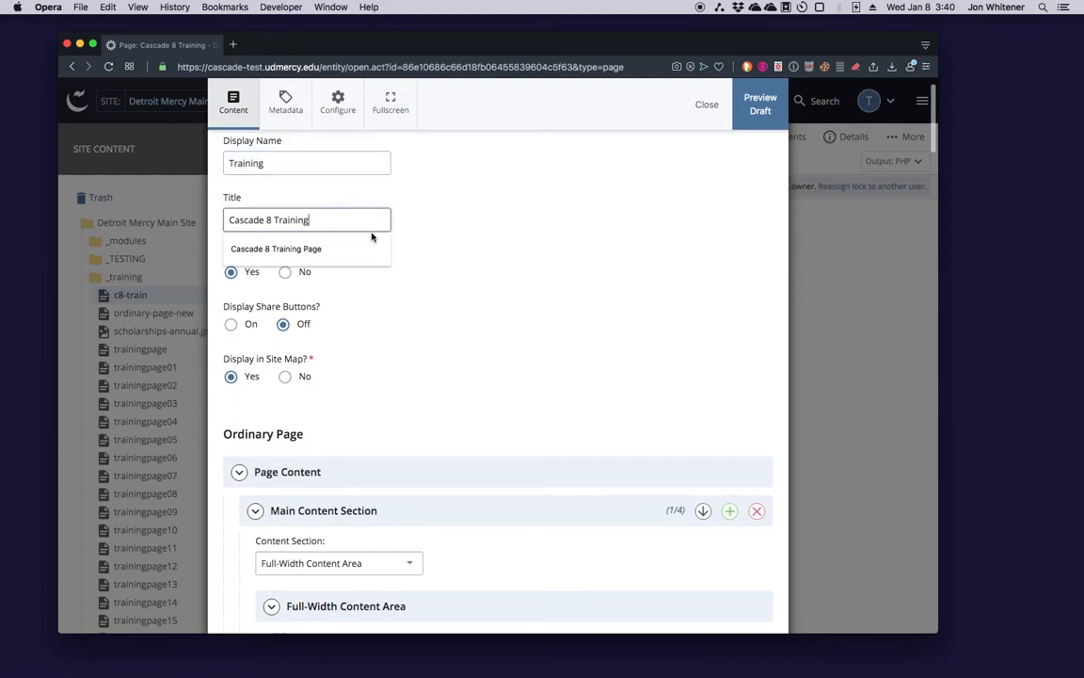
pyautogui.write('Locke')
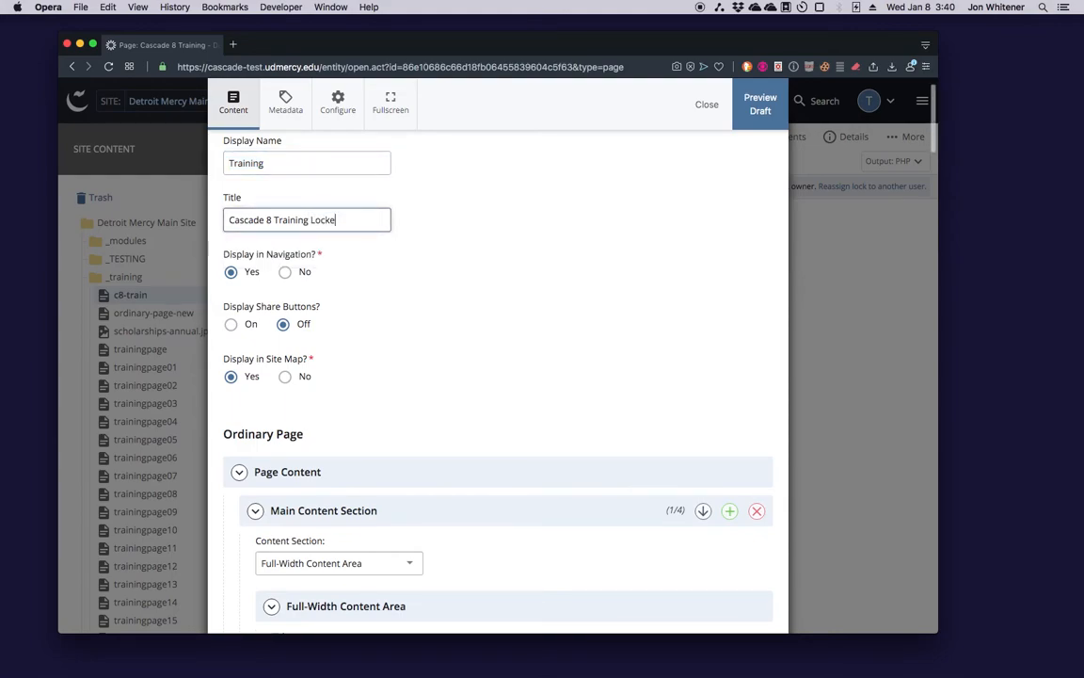
pyautogui.write('d')
pyautogui.click(756, 114)
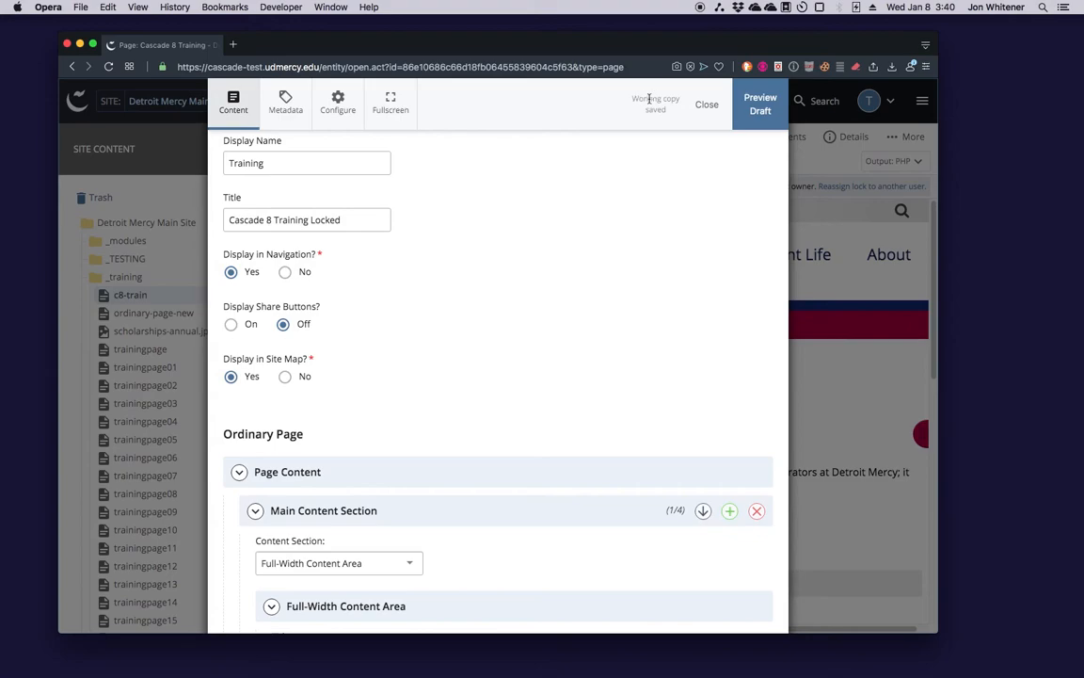
pyautogui.click(761, 108)
pyautogui.click(777, 107)
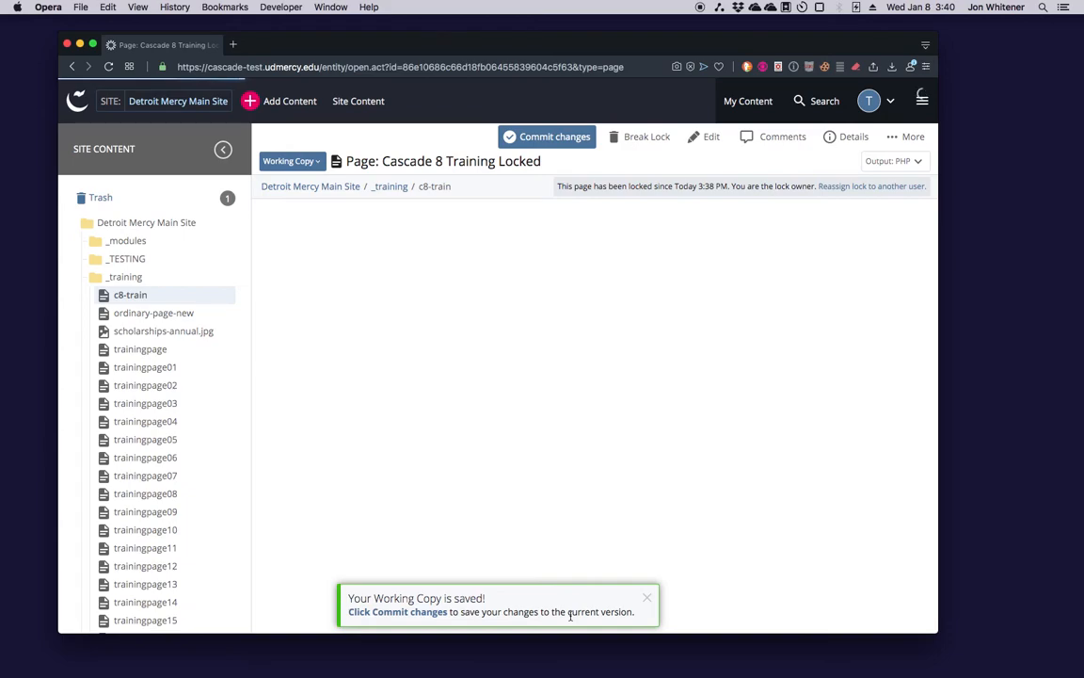
# - Commit the working copy's changes with the title-update comment, running the guided content checks before submitting
pyautogui.click(556, 140)
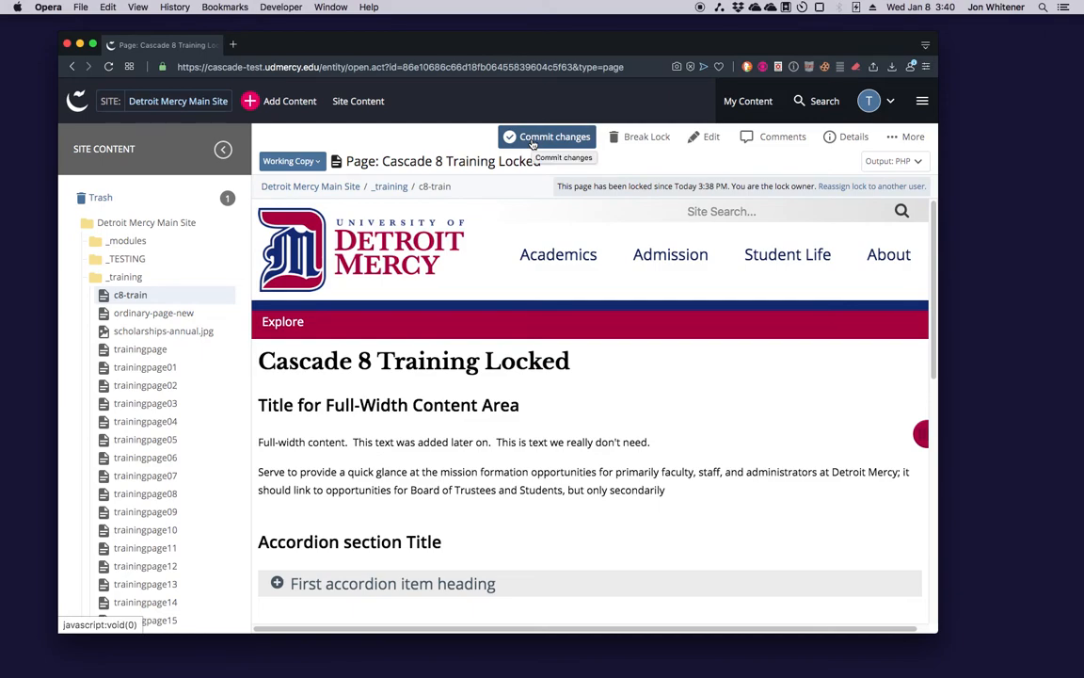
pyautogui.click(532, 141)
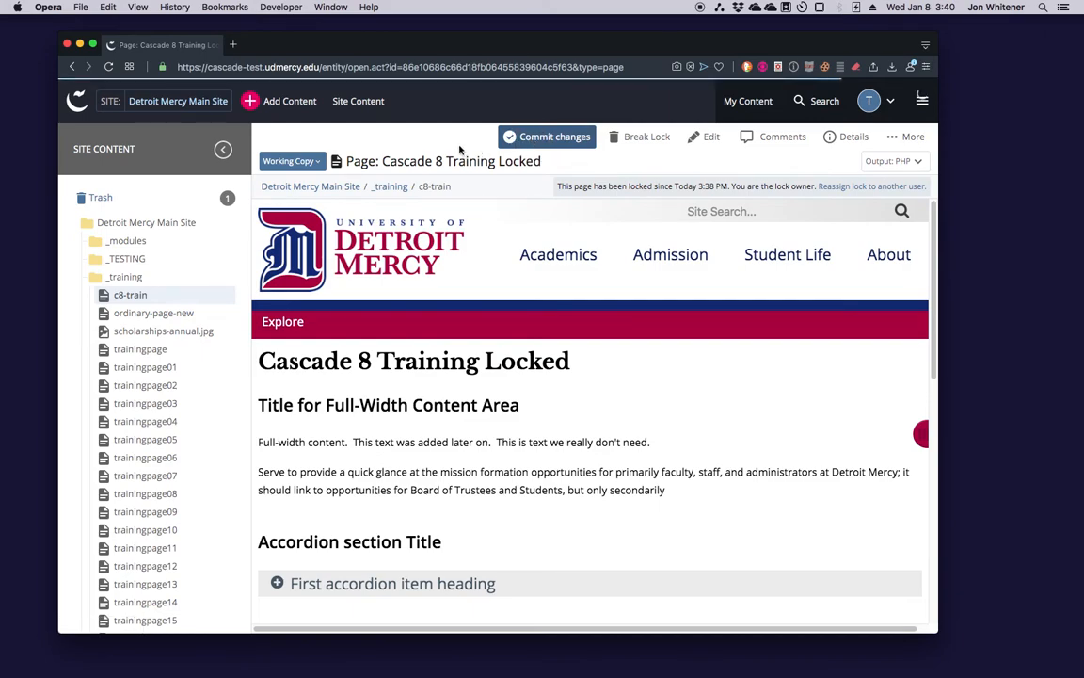
pyautogui.press('super+v')
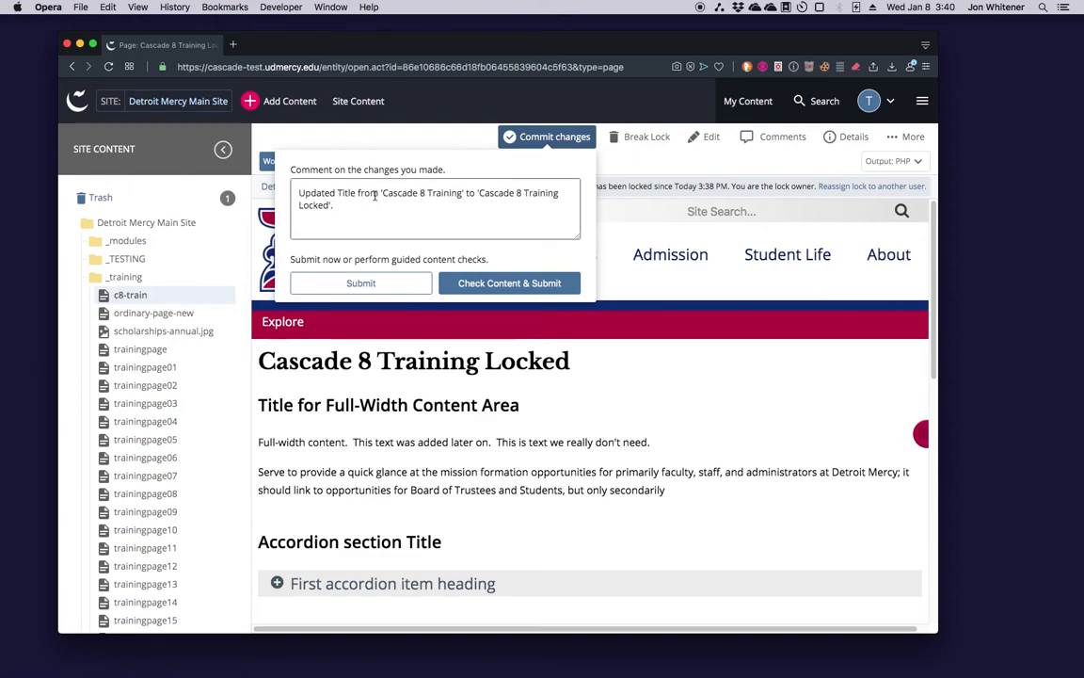
pyautogui.click(496, 283)
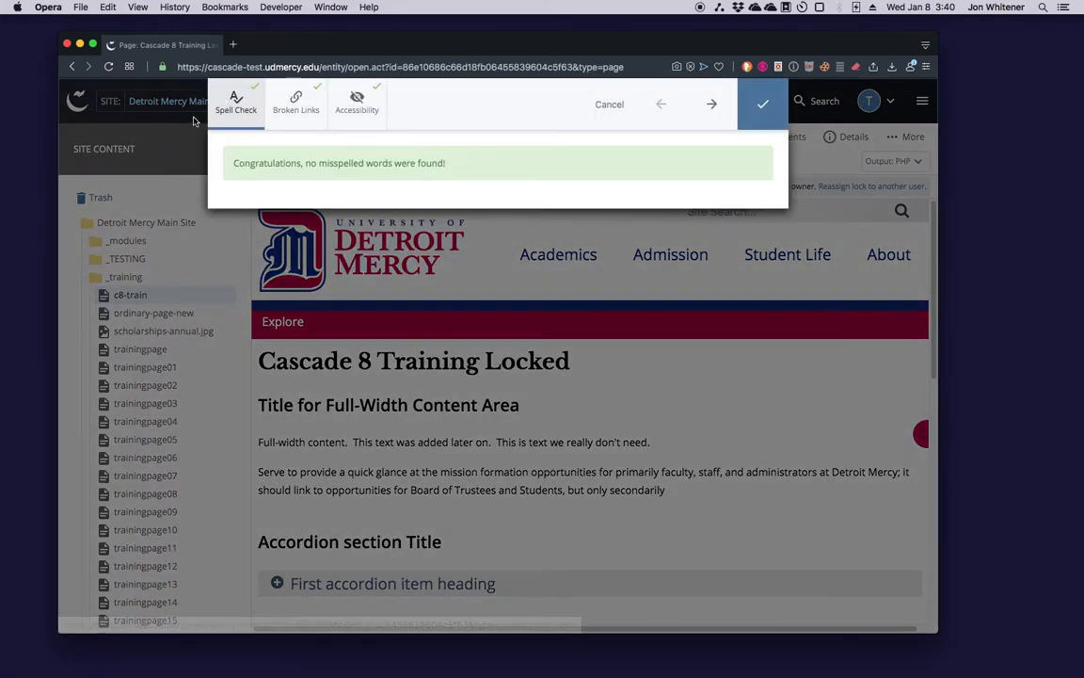
pyautogui.click(765, 105)
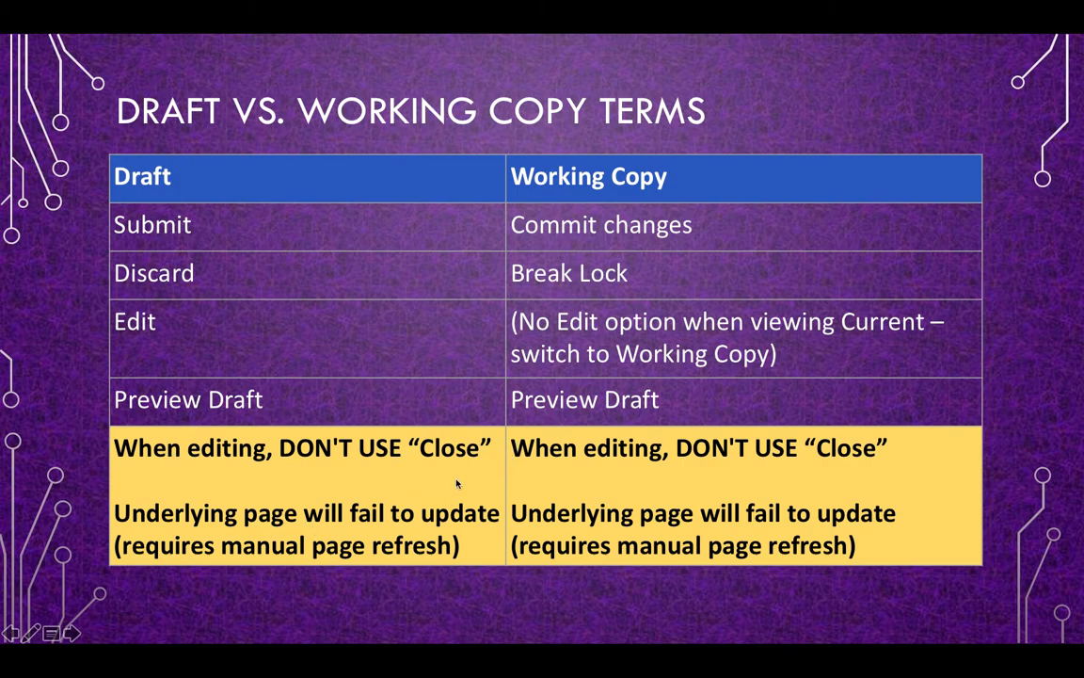
# - Switch to Opera, open the c8-train page for editing and close the editor without changing anything
pyautogui.press('super+Tab')
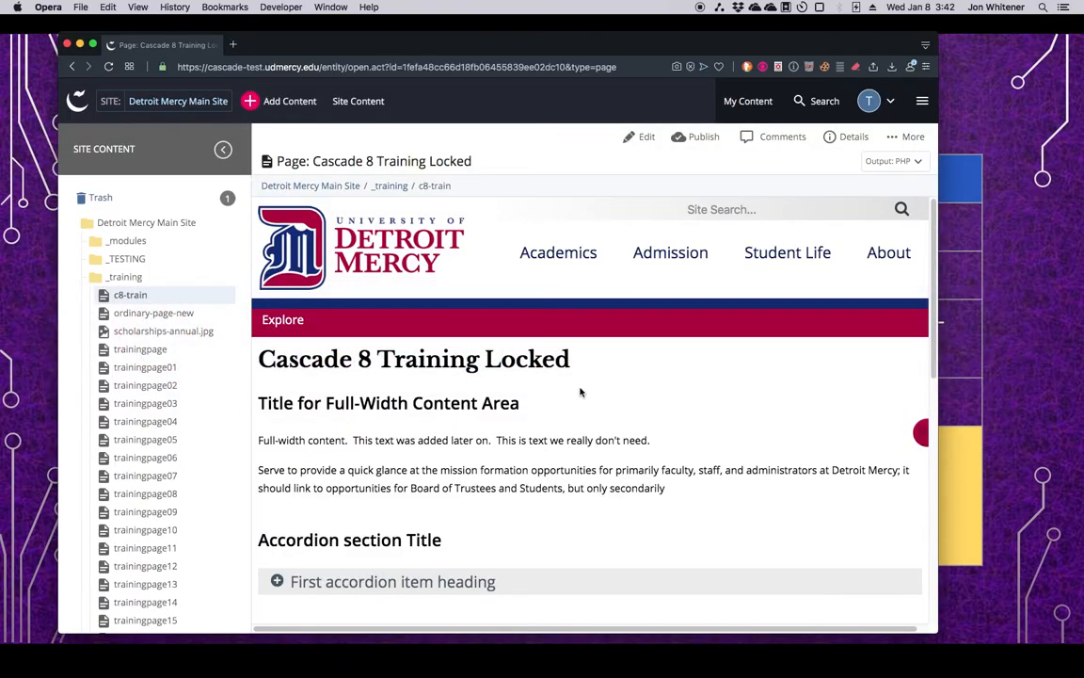
pyautogui.click(642, 141)
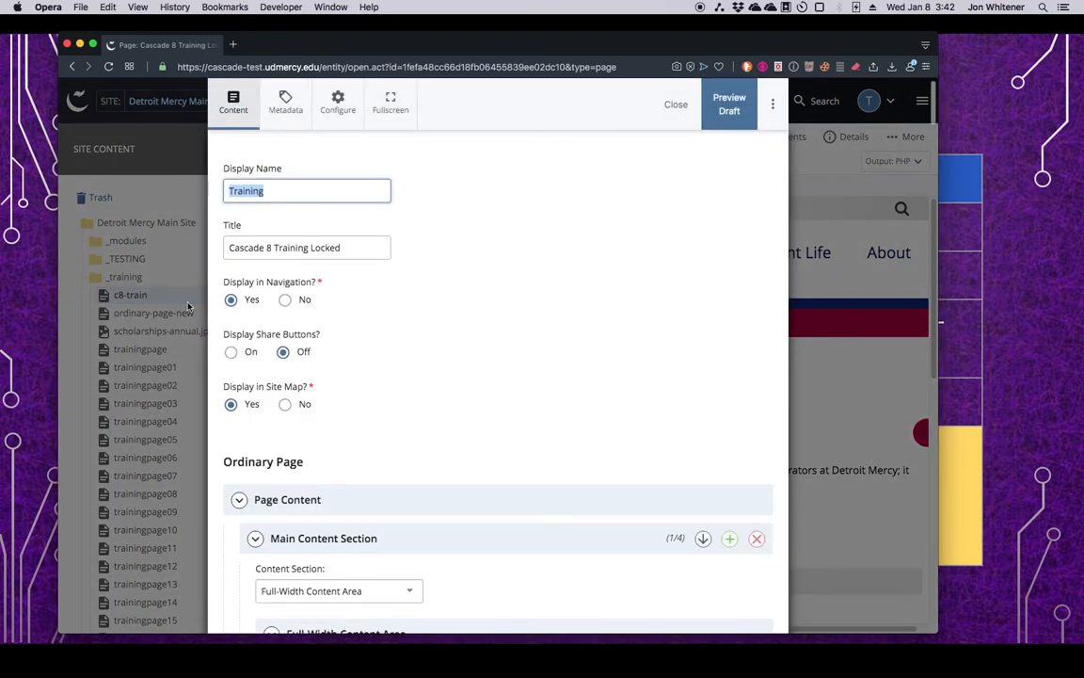
pyautogui.click(674, 109)
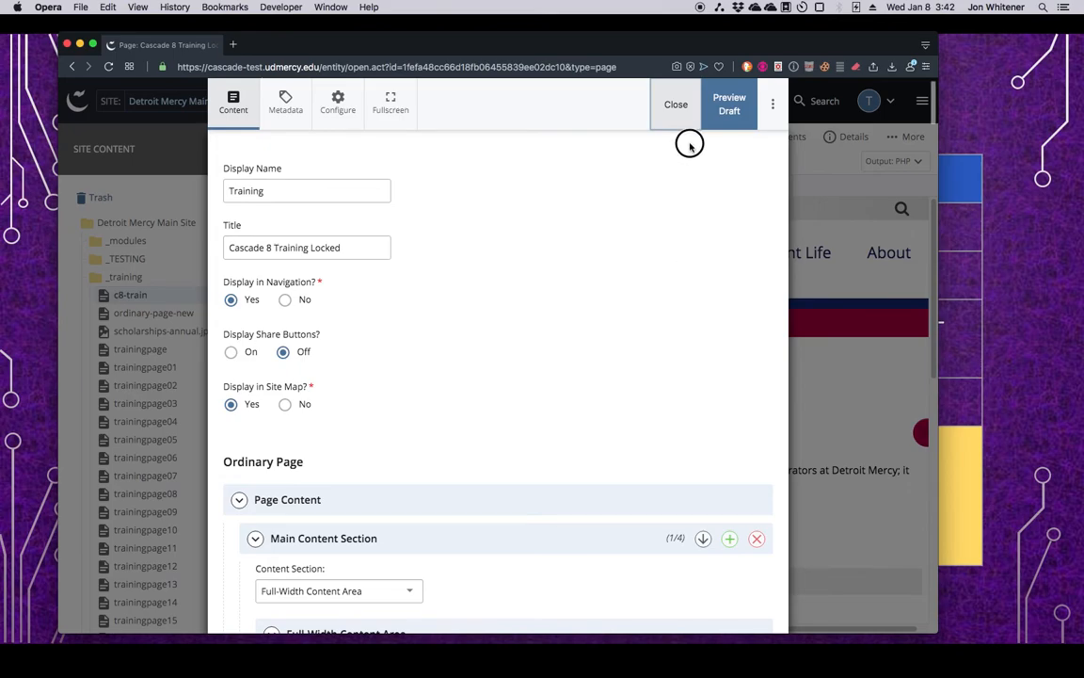
pyautogui.click(680, 107)
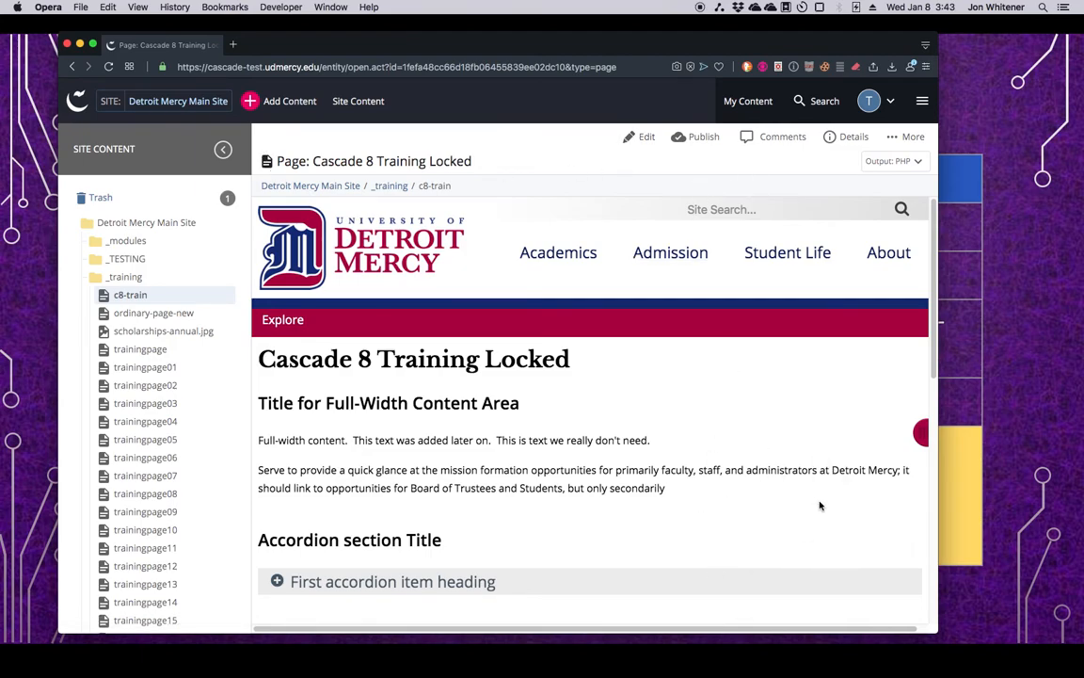
# - Change the c8-train page's Title to "Cascade 8 Training" and close the editor without previewing the draft
pyautogui.click(644, 140)
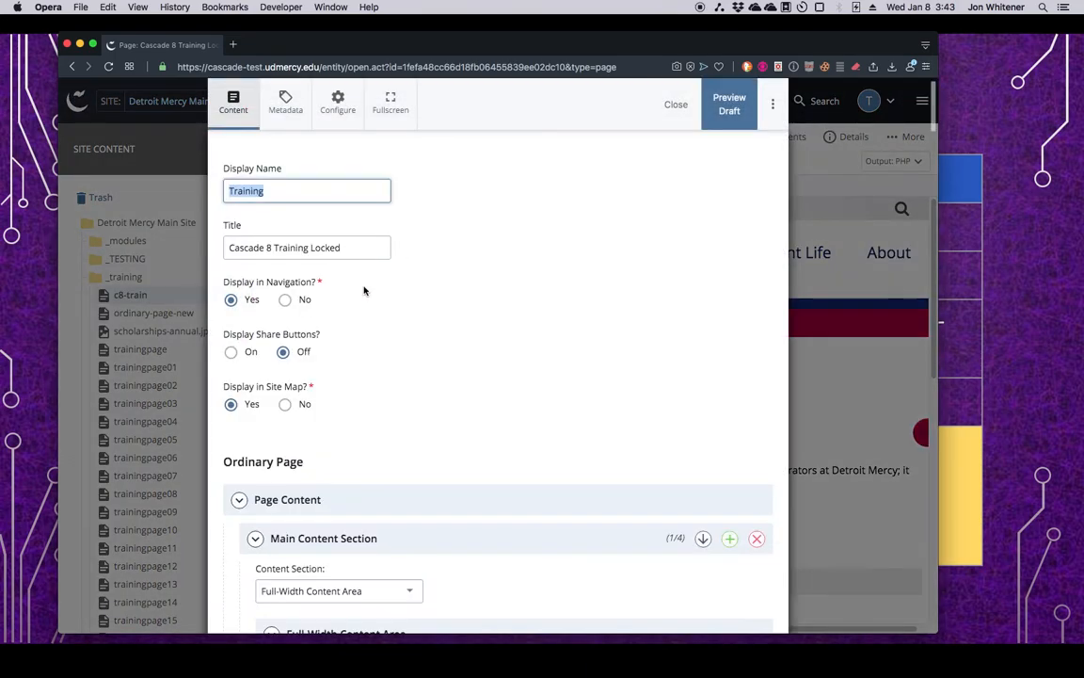
pyautogui.moveTo(353, 248); pyautogui.dragTo(309, 252)
pyautogui.press('BackSpace')
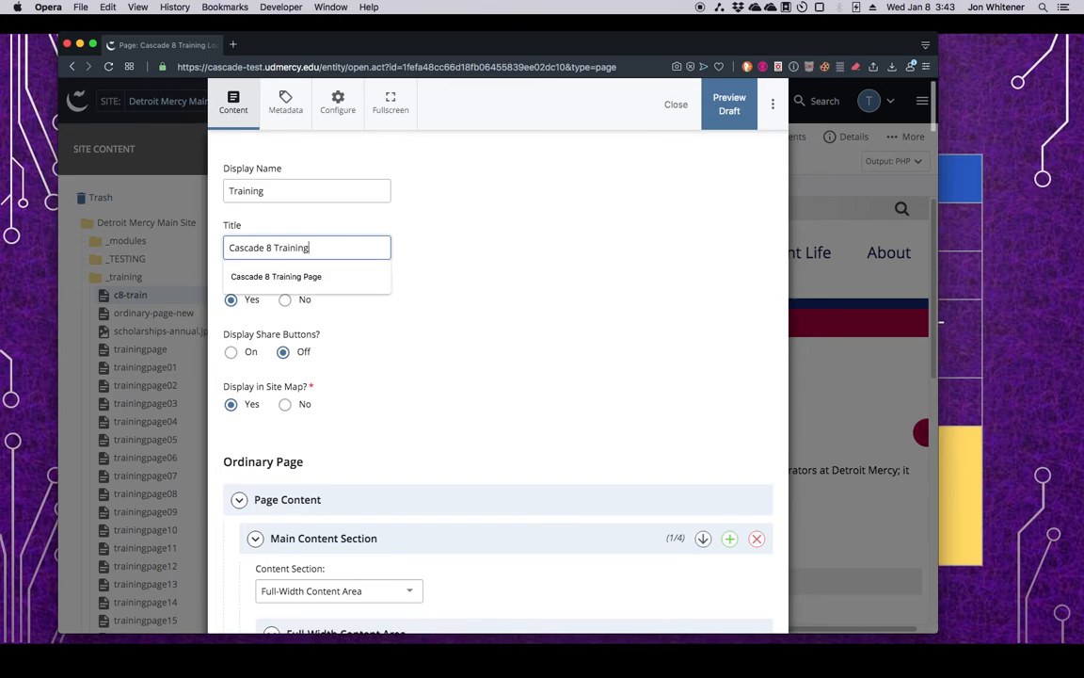
pyautogui.click(510, 183)
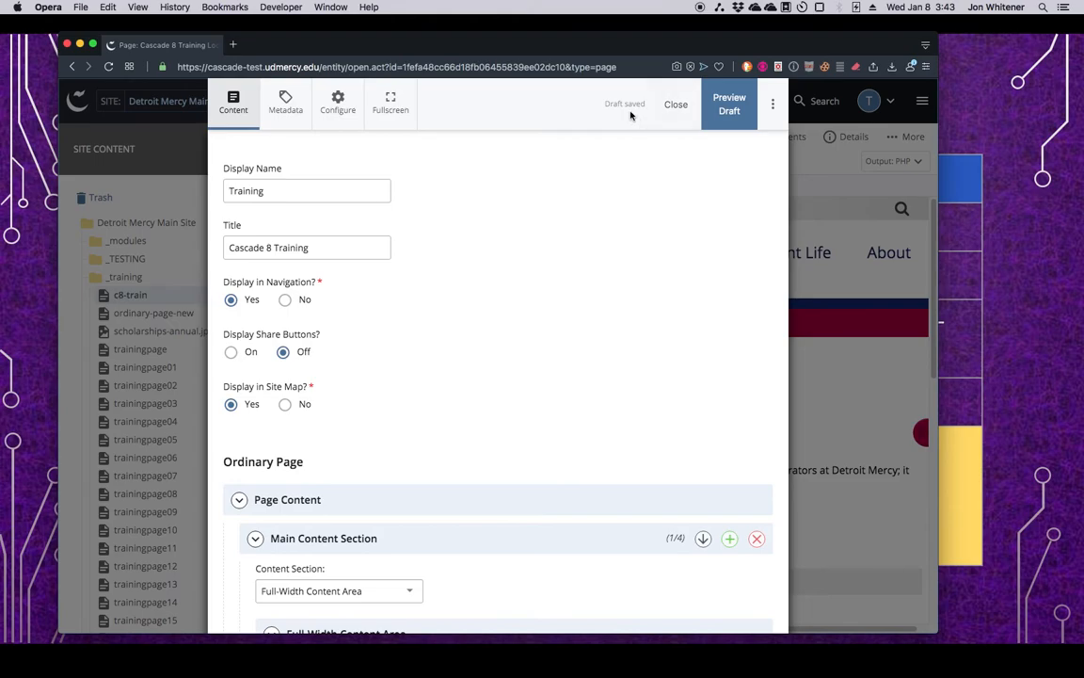
pyautogui.click(676, 105)
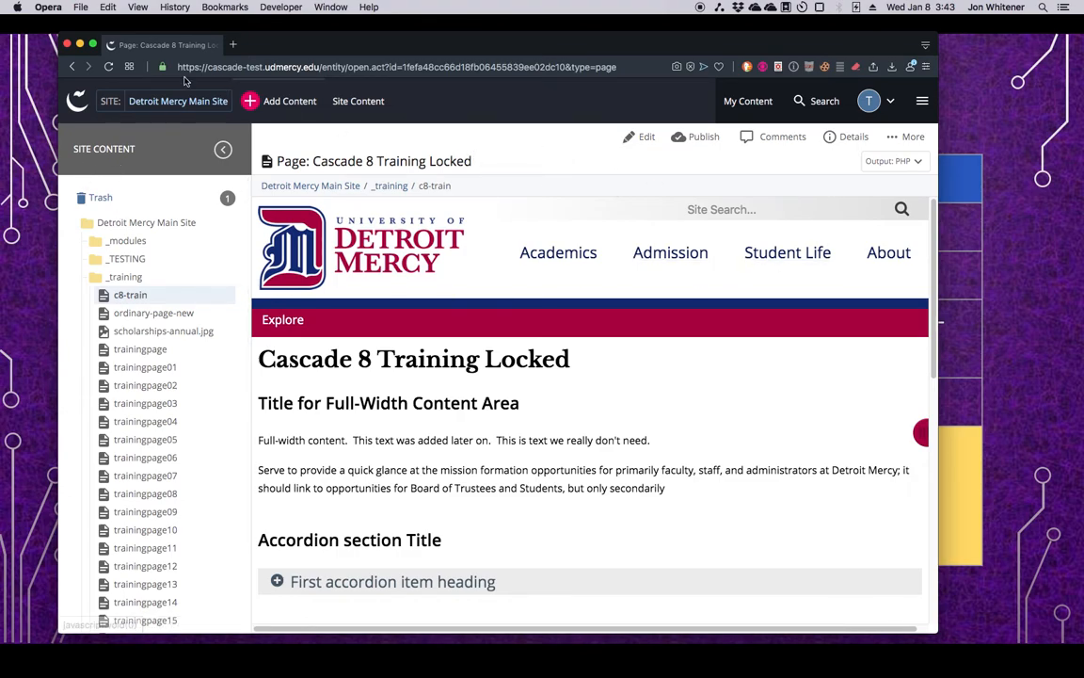
# - Reload the c8-train page and open its Draft version for editing
pyautogui.click(110, 69)
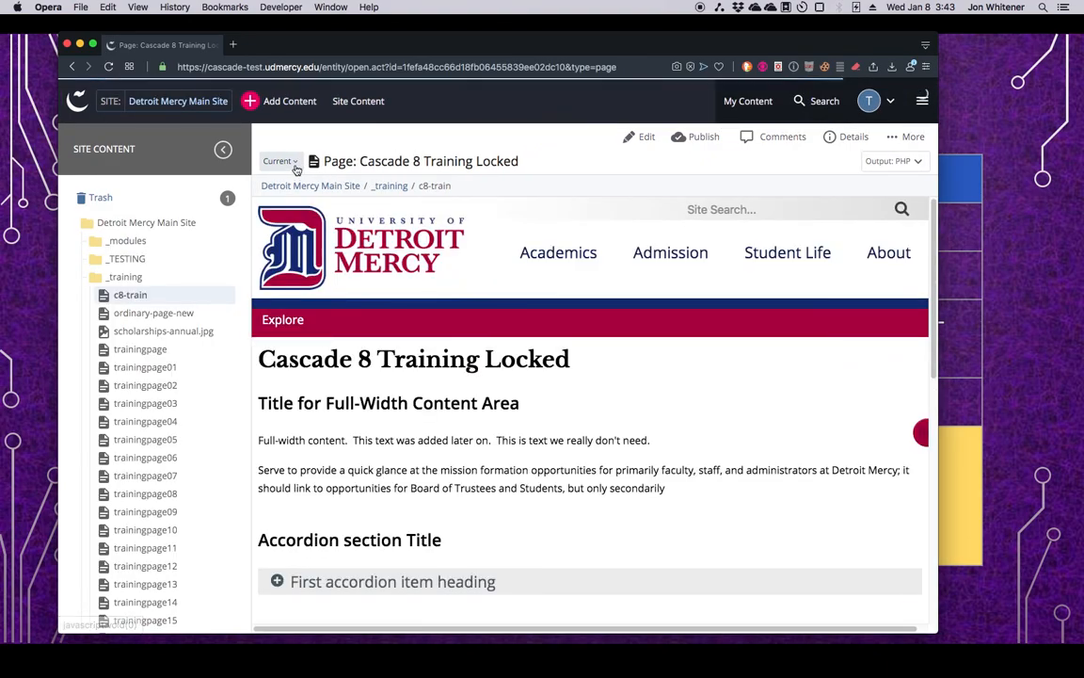
pyautogui.click(295, 164)
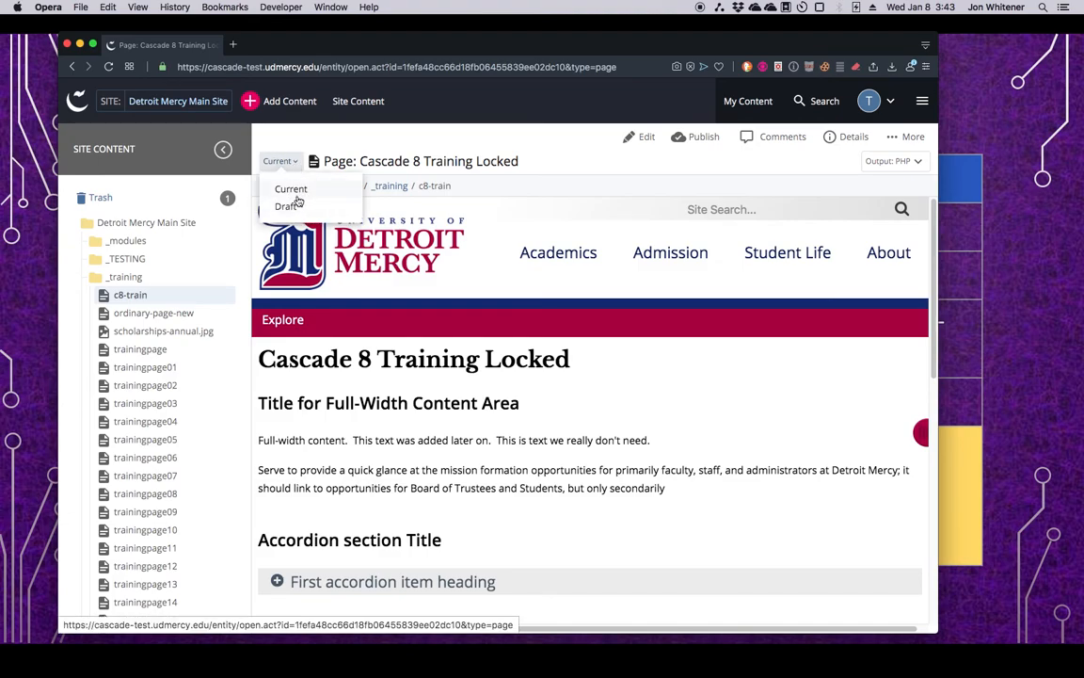
pyautogui.click(286, 206)
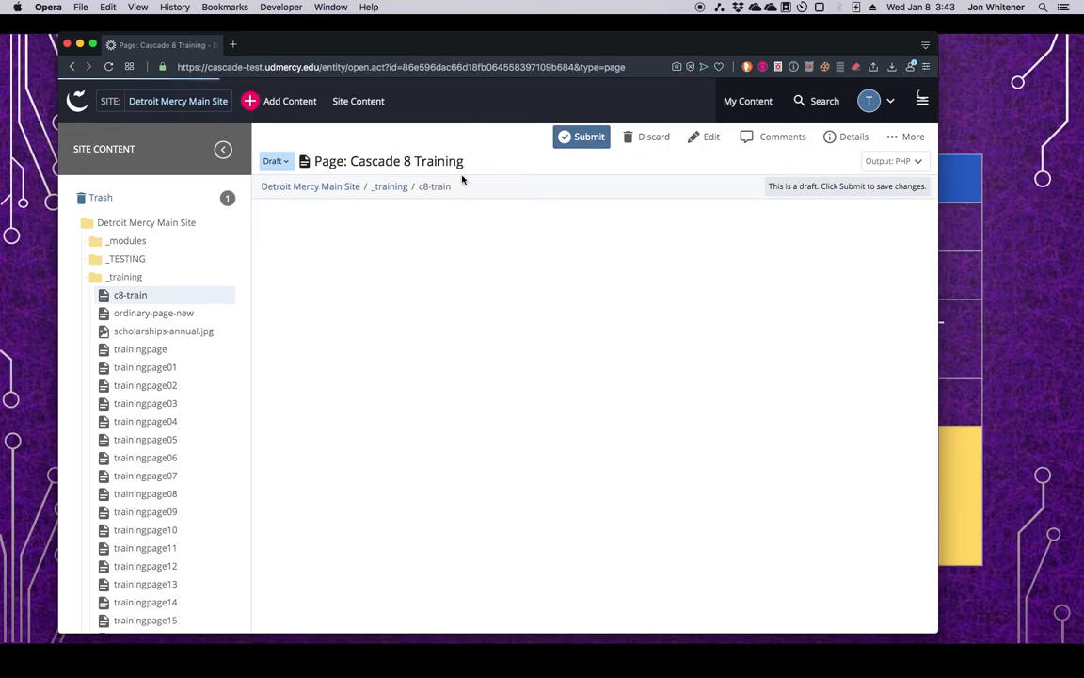
pyautogui.click(708, 139)
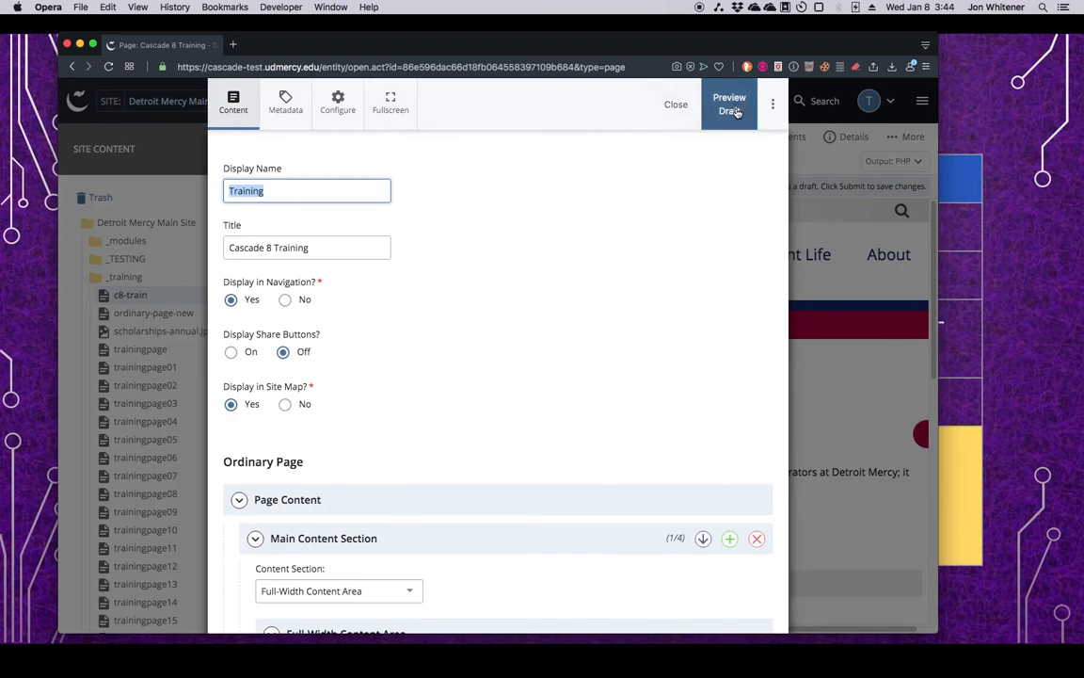
pyautogui.click(824, 170)
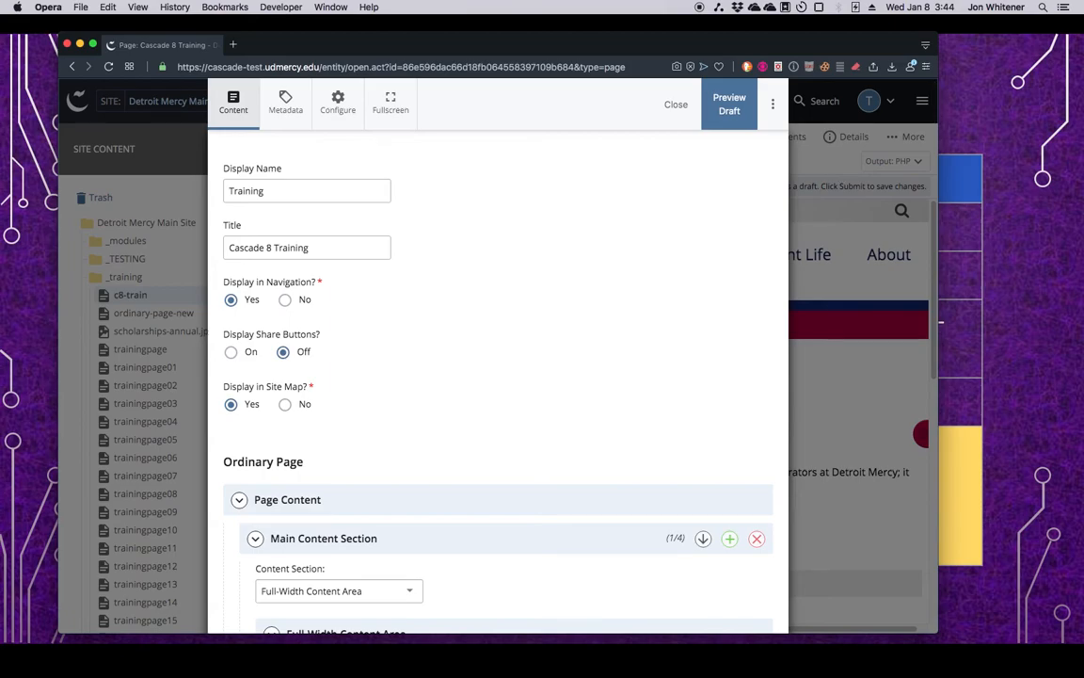
# - Return to My Content through the browser history and open scholarships-annual.jpg from the recent assets
pyautogui.press('super+Tab')
pyautogui.press('super+Tab')
pyautogui.rightClick(74, 70)
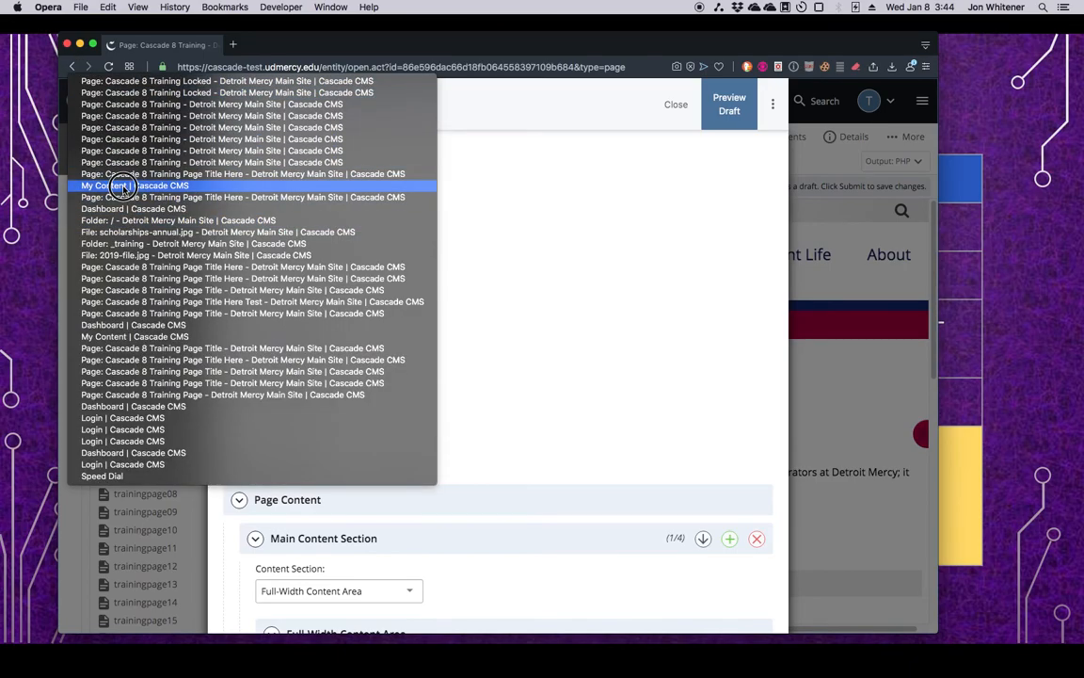
pyautogui.click(123, 186)
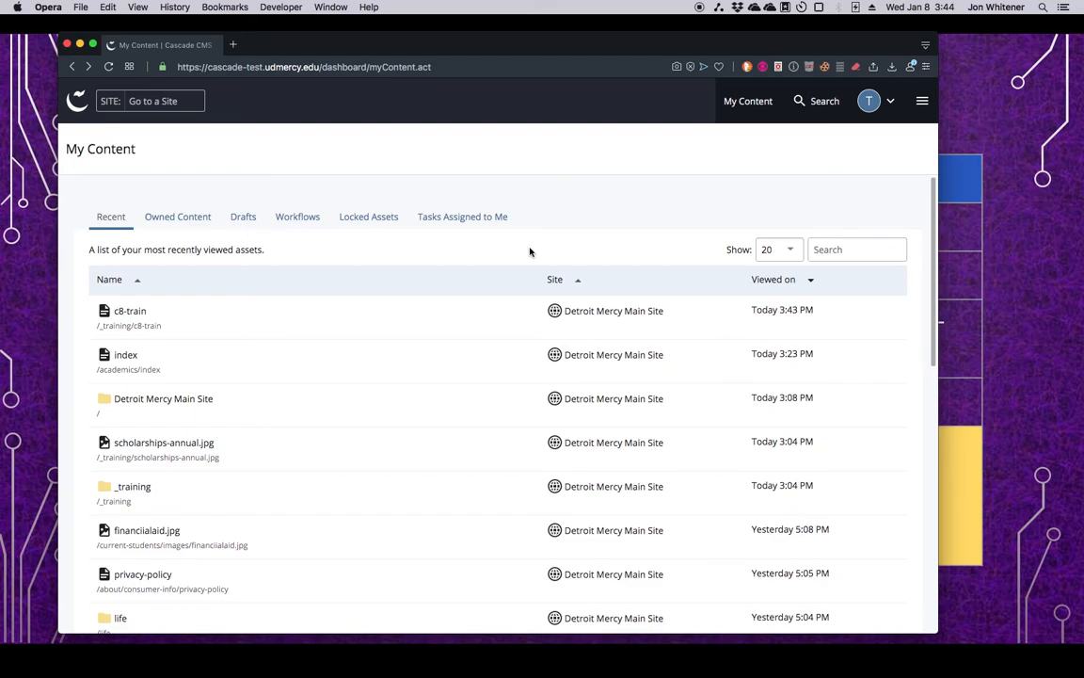
pyautogui.scroll(-3, 399, 291)
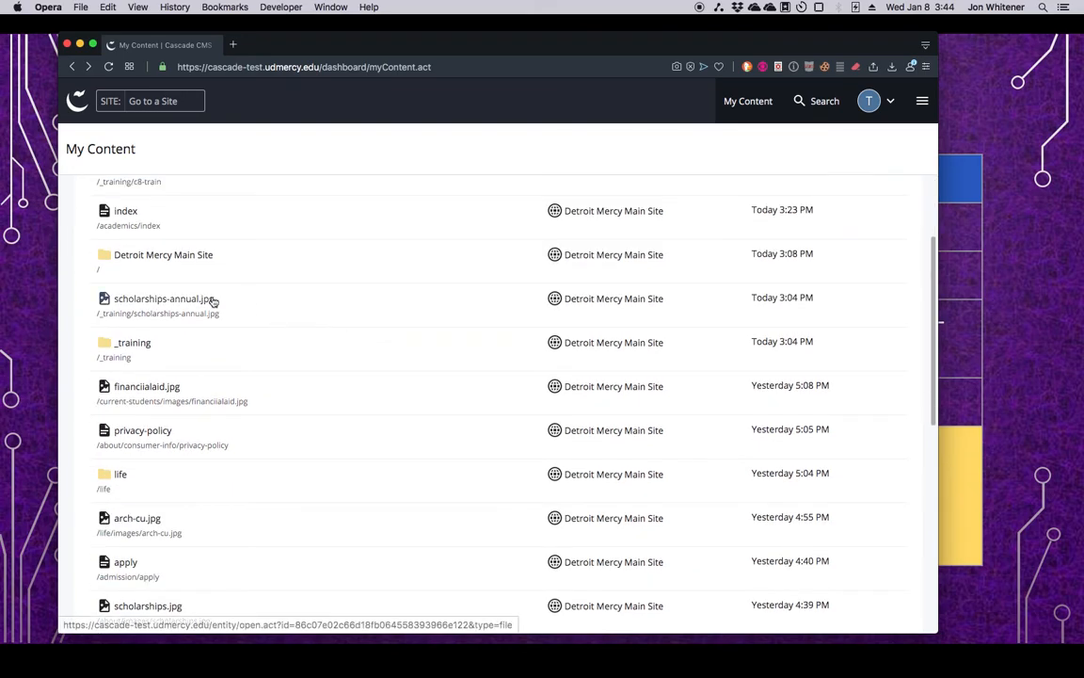
pyautogui.click(157, 303)
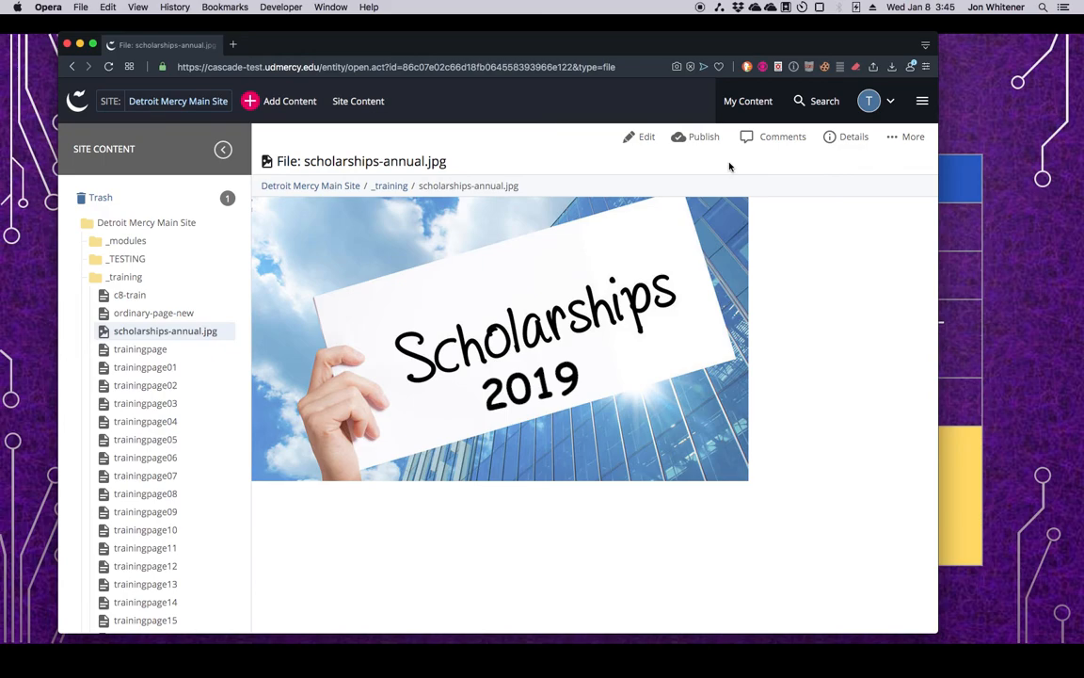
# - Examine how scholarships-annual.jpg can be replaced with a file from the computer, leaving the editor without choosing one
pyautogui.click(647, 139)
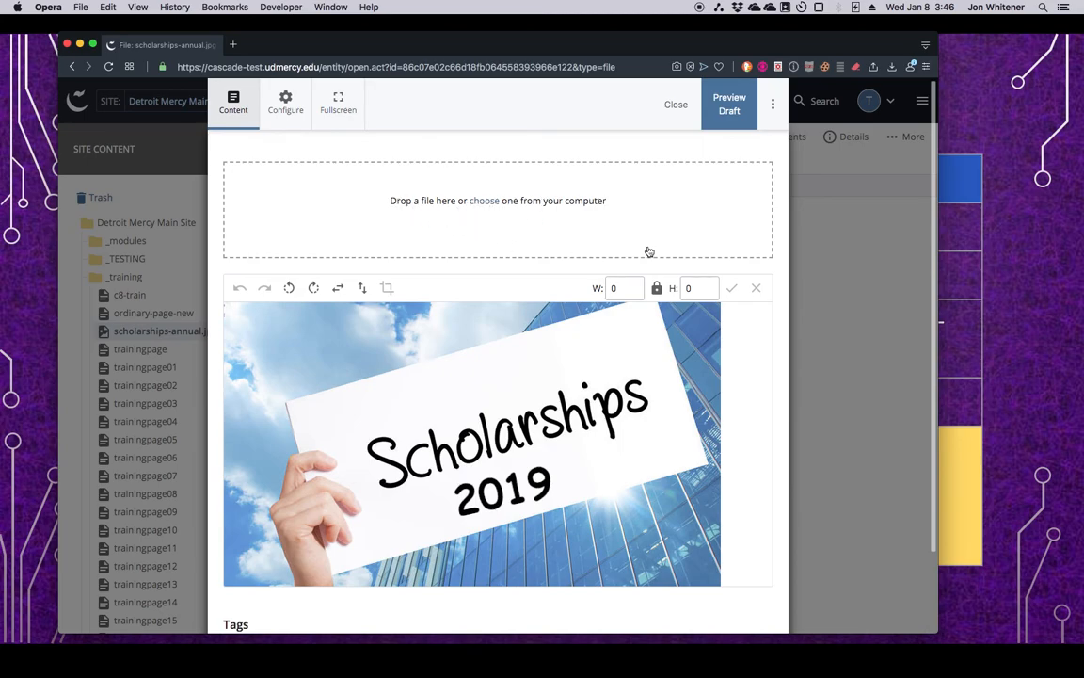
pyautogui.click(484, 205)
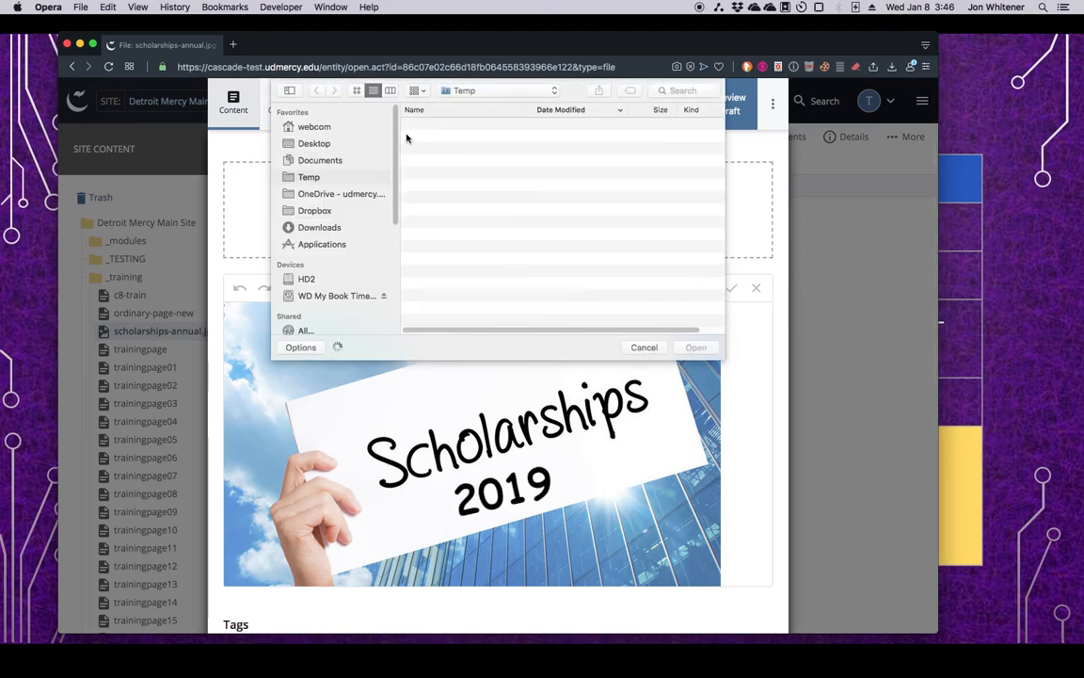
pyautogui.click(644, 347)
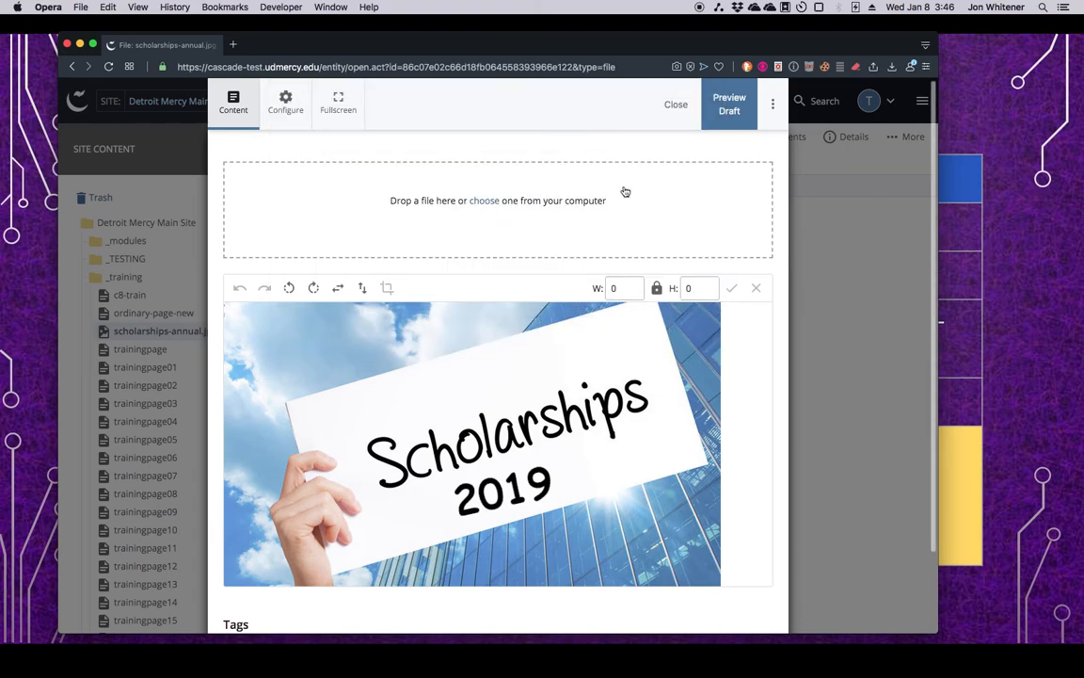
pyautogui.click(674, 105)
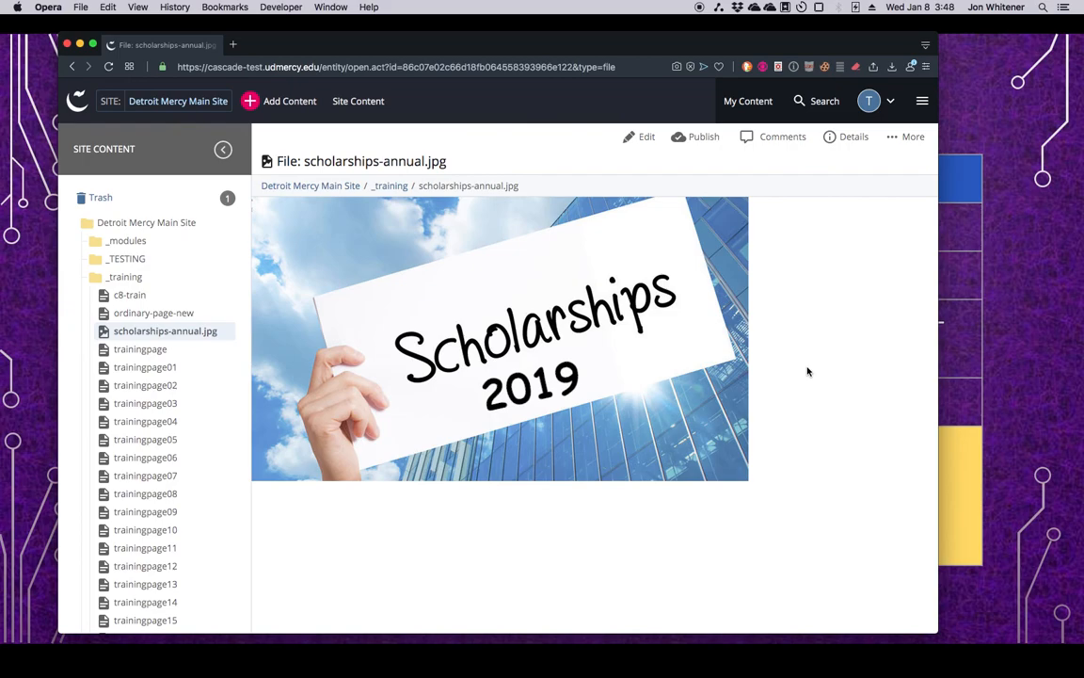
# - View the version history of scholarships-annual.jpg and close it
pyautogui.click(910, 139)
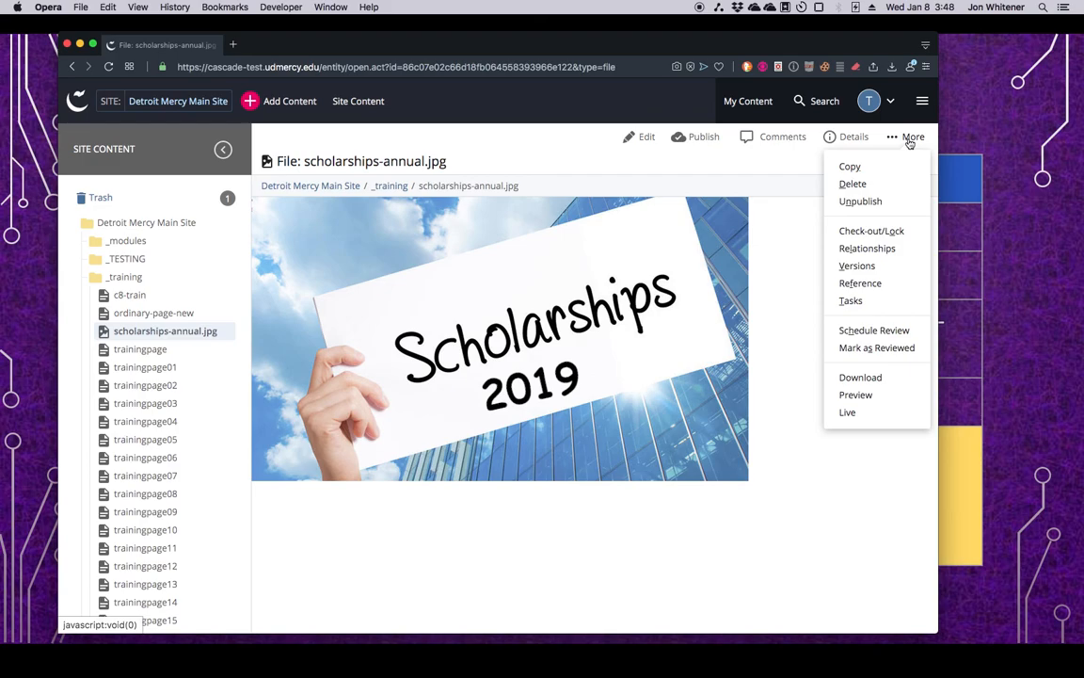
pyautogui.click(860, 267)
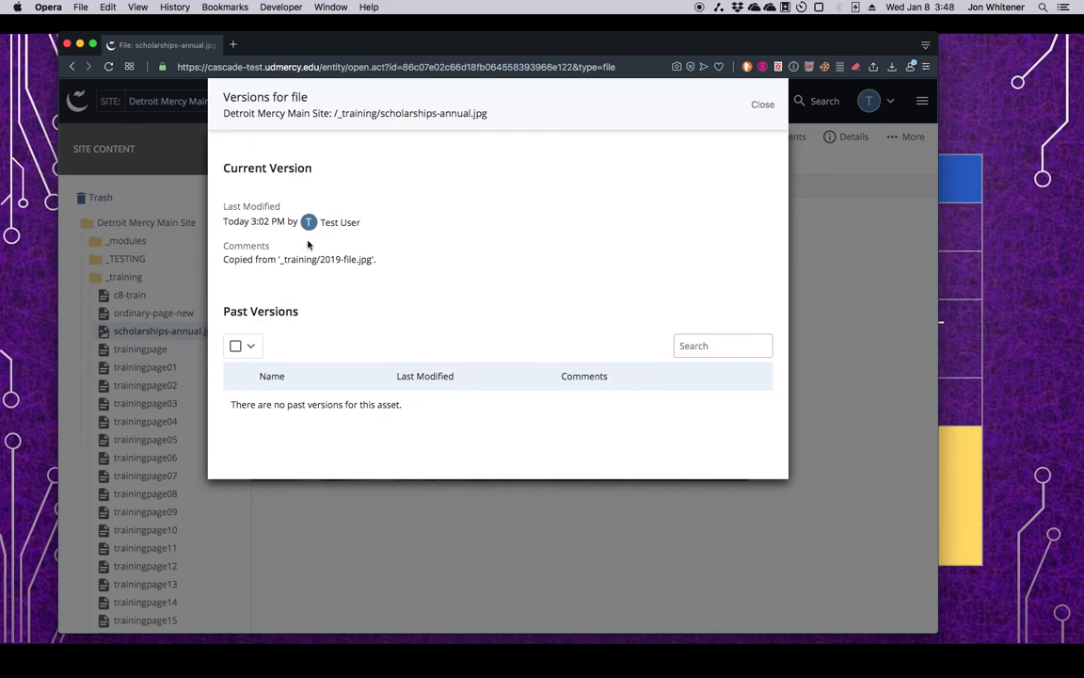
pyautogui.click(764, 105)
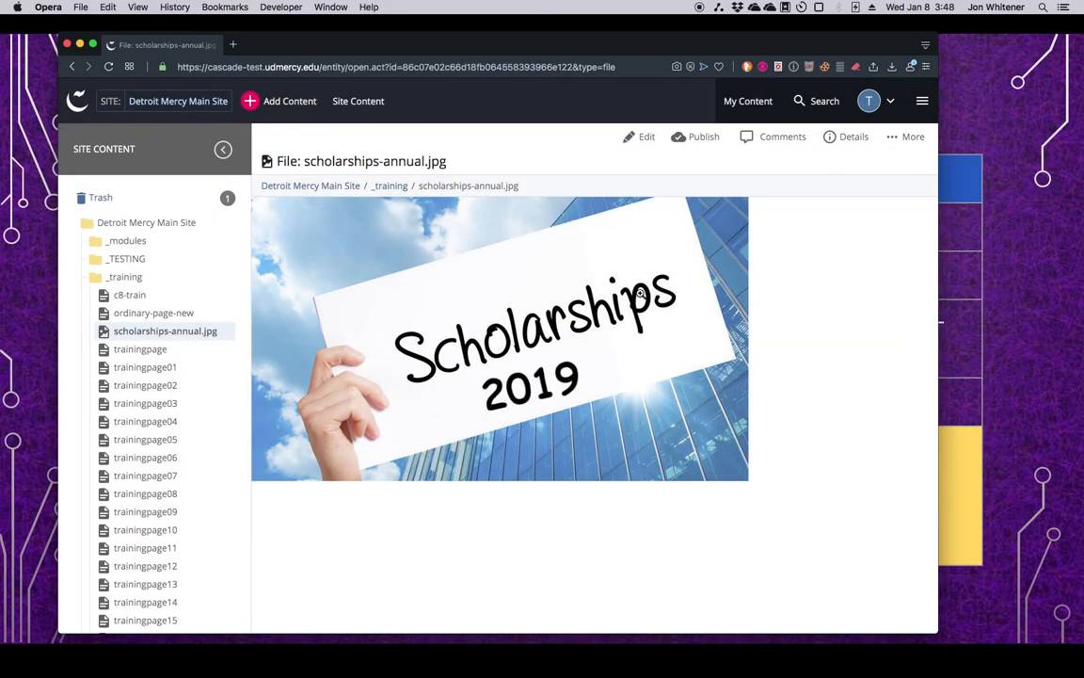
# - Open the c8-train page, look through its current and past versions, and close the version history
pyautogui.click(155, 298)
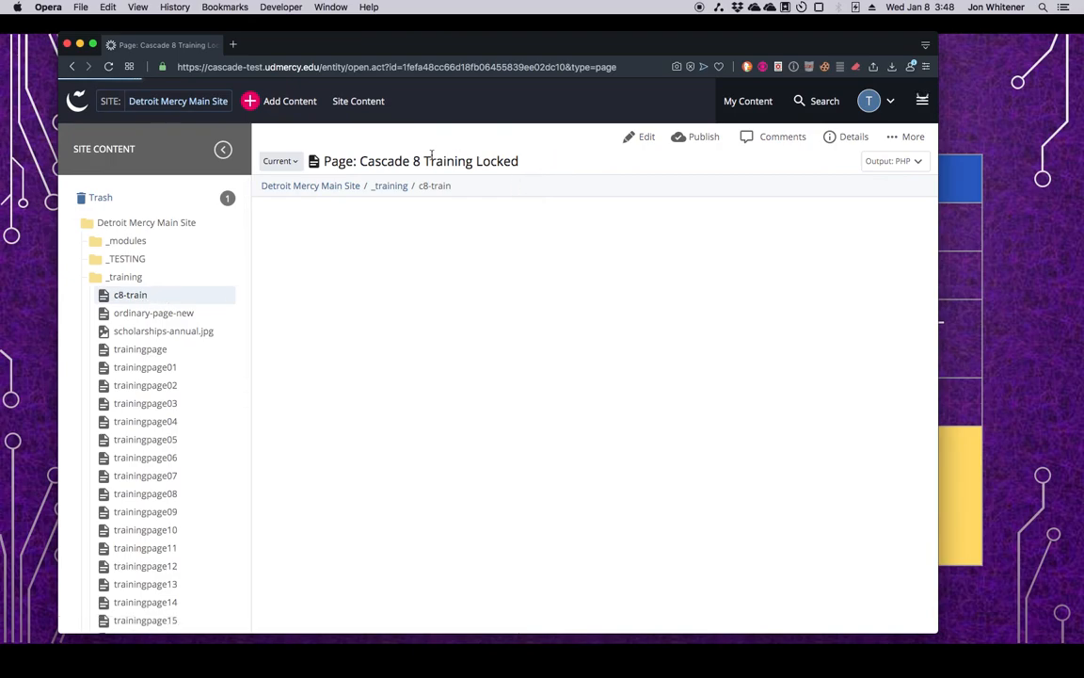
pyautogui.click(896, 138)
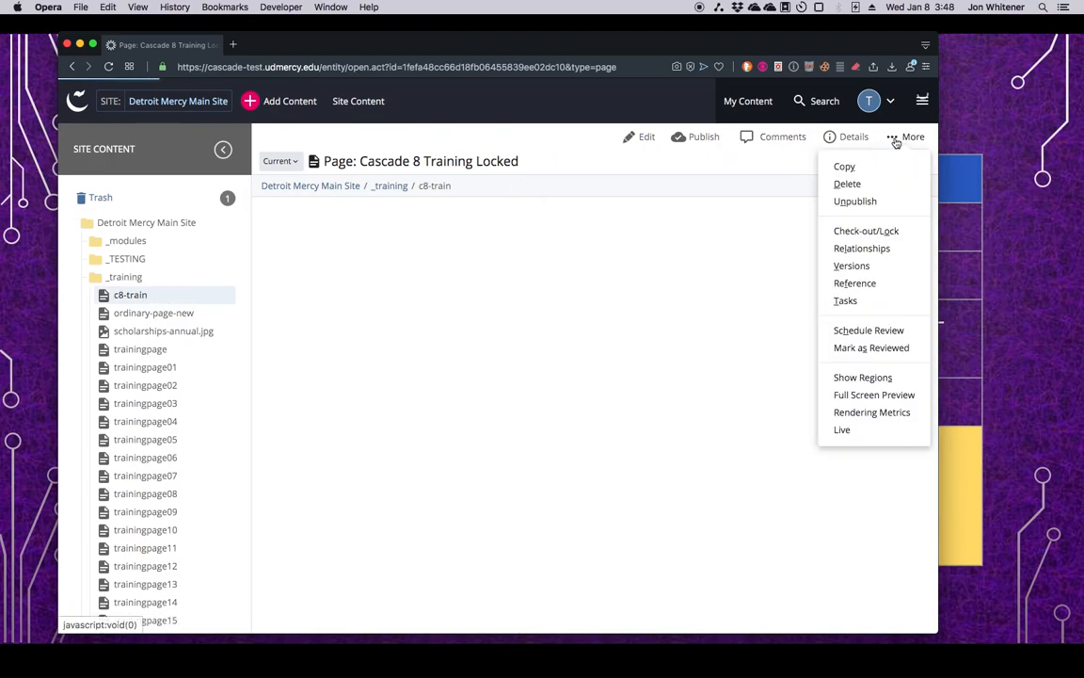
pyautogui.click(852, 268)
pyautogui.scroll(-1, 439, 375)
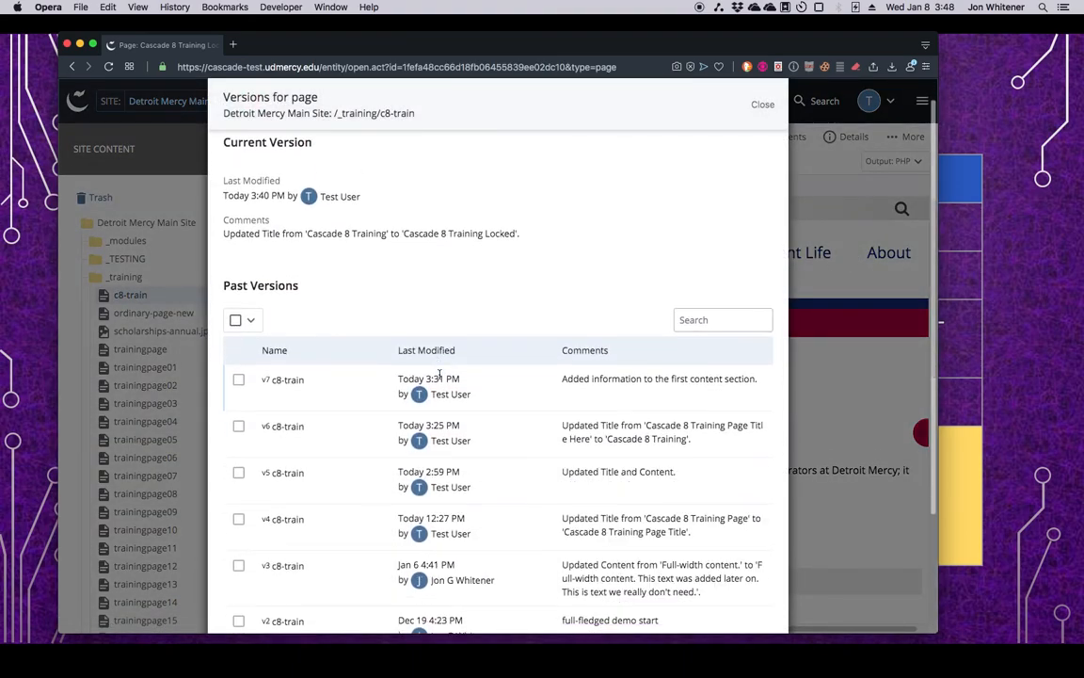
pyautogui.scroll(-3, 438, 374)
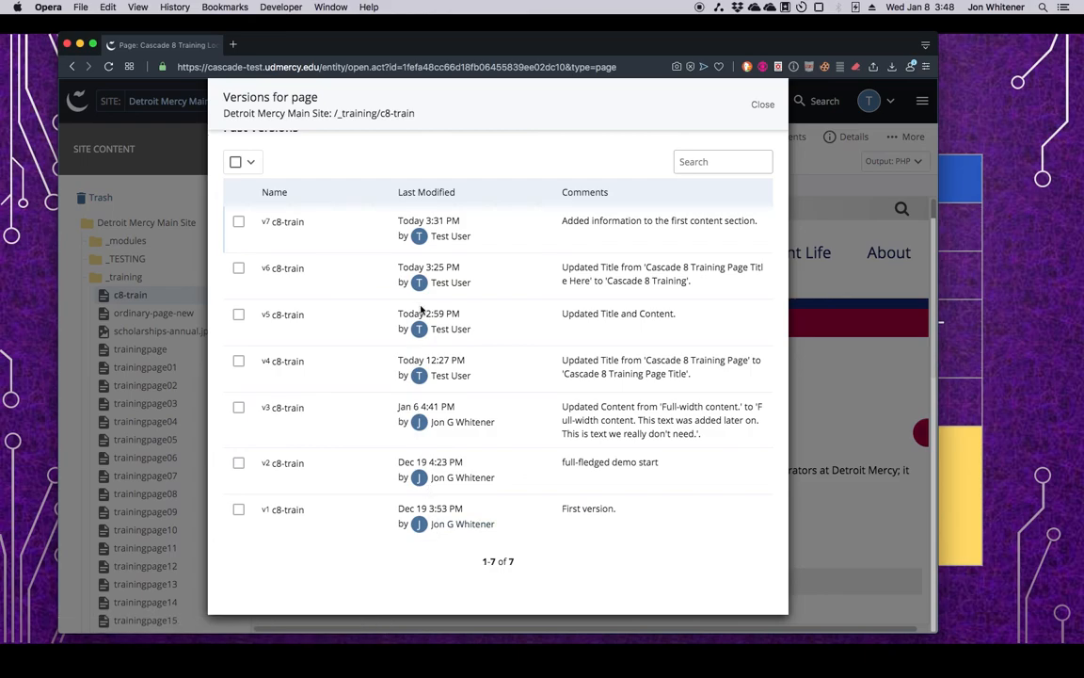
pyautogui.click(768, 108)
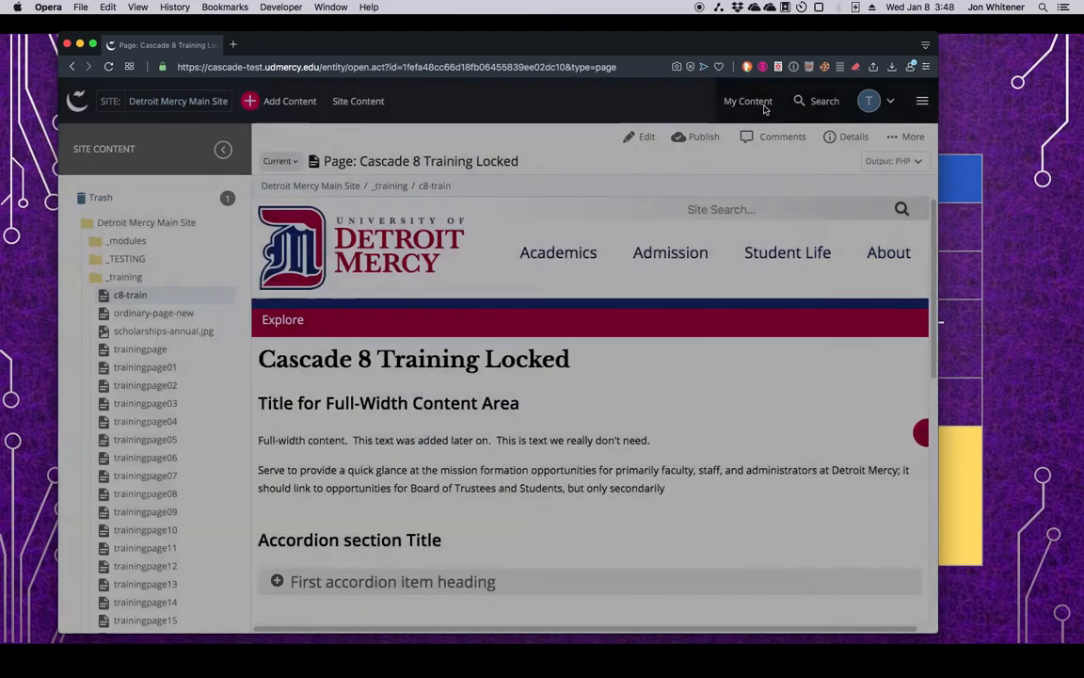
# - Replace the image in scholarships-annual.jpg with scholarships-2020.jpg from a Finder window and preview the draft
pyautogui.click(141, 331)
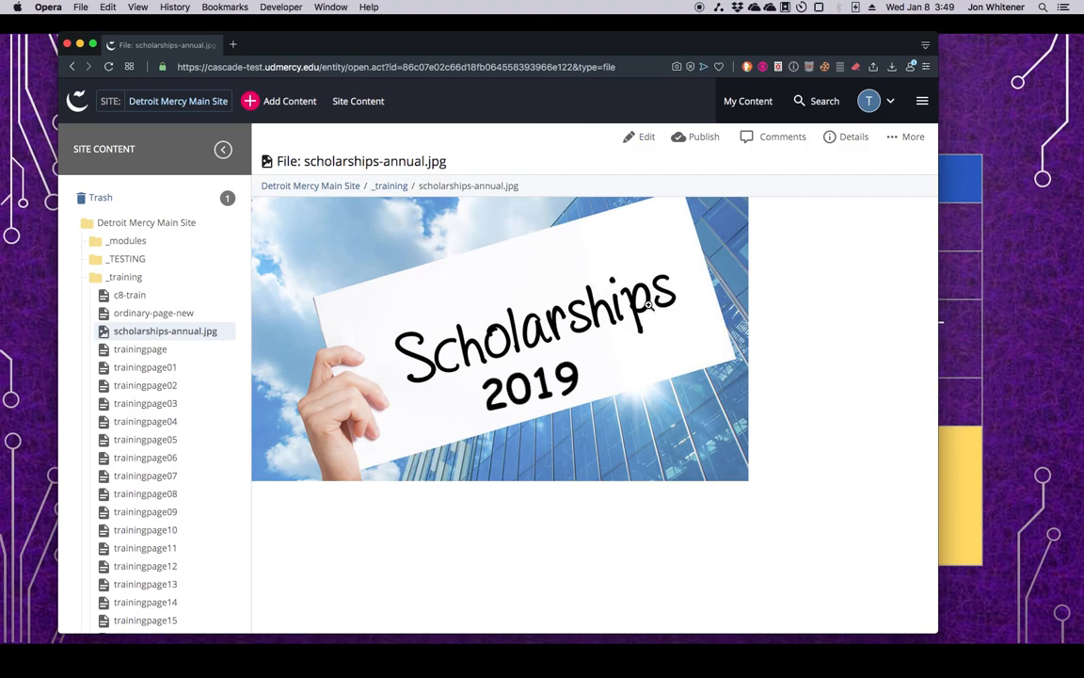
pyautogui.click(635, 137)
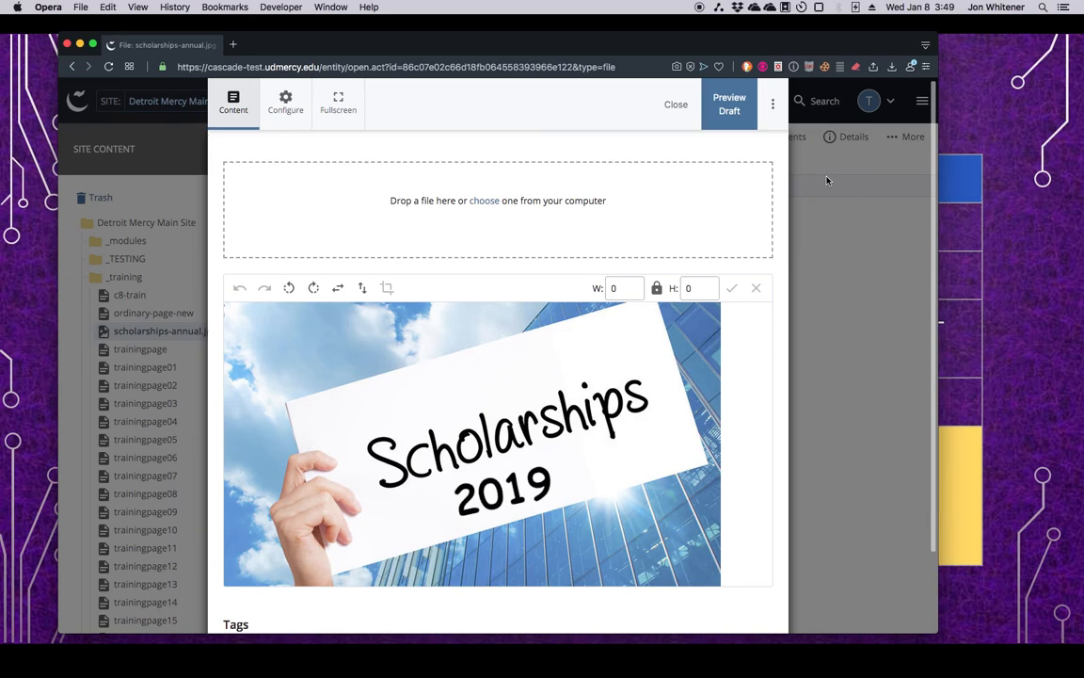
pyautogui.press('super+Tab')
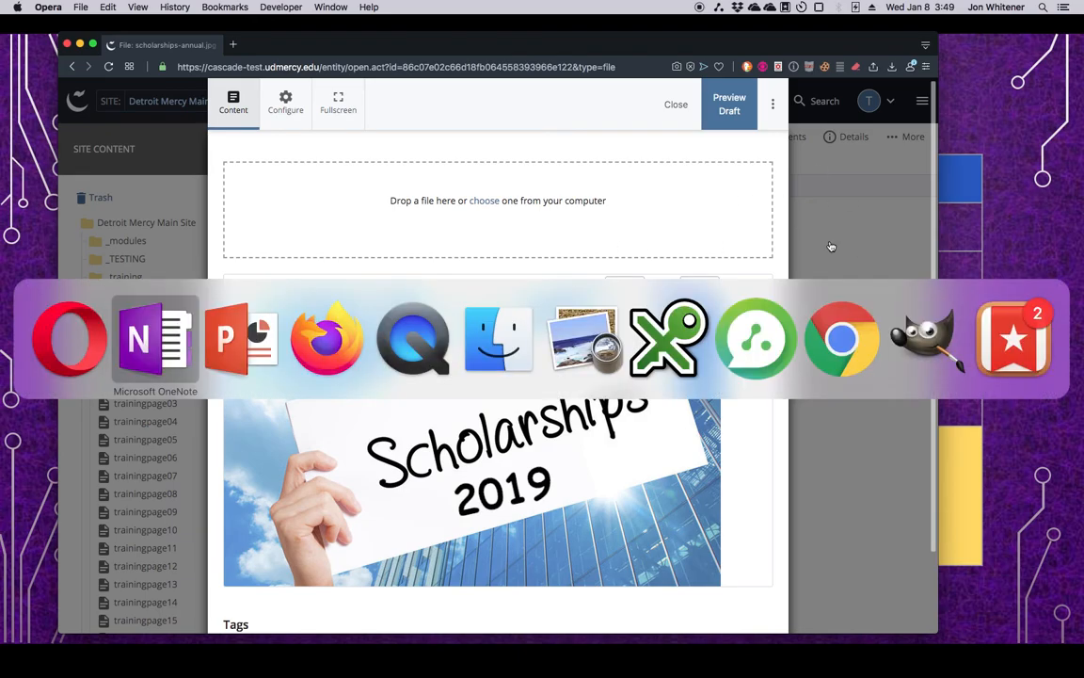
pyautogui.press('super+Tab')
pyautogui.press('super+Tab')
pyautogui.press('super+Tab')
pyautogui.press('super+Tab')
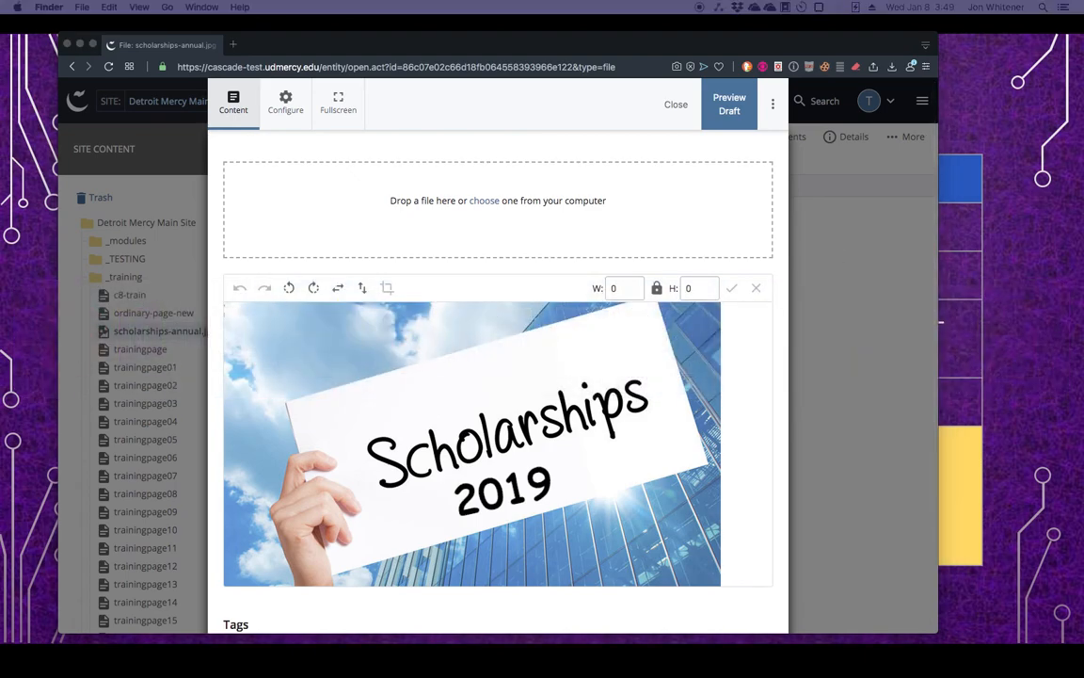
pyautogui.moveTo(1083, 245); pyautogui.dragTo(479, 208)
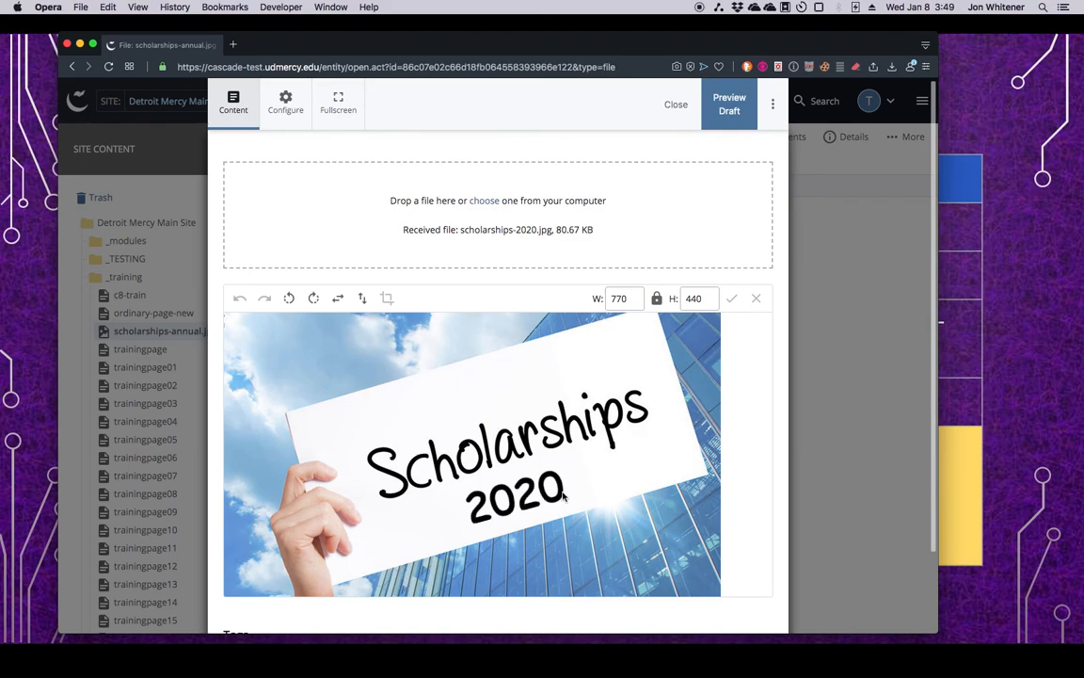
pyautogui.click(732, 111)
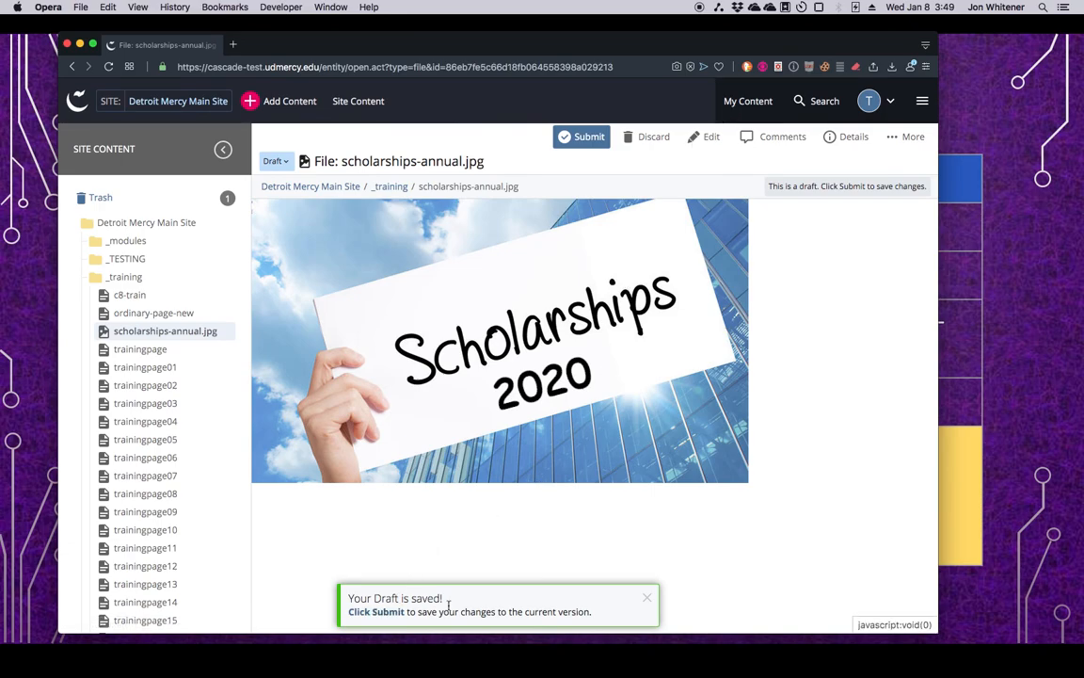
# - Submit the scholarships-annual.jpg draft with the comment "Updated image with 2020 year." and complete the content checks
pyautogui.click(589, 138)
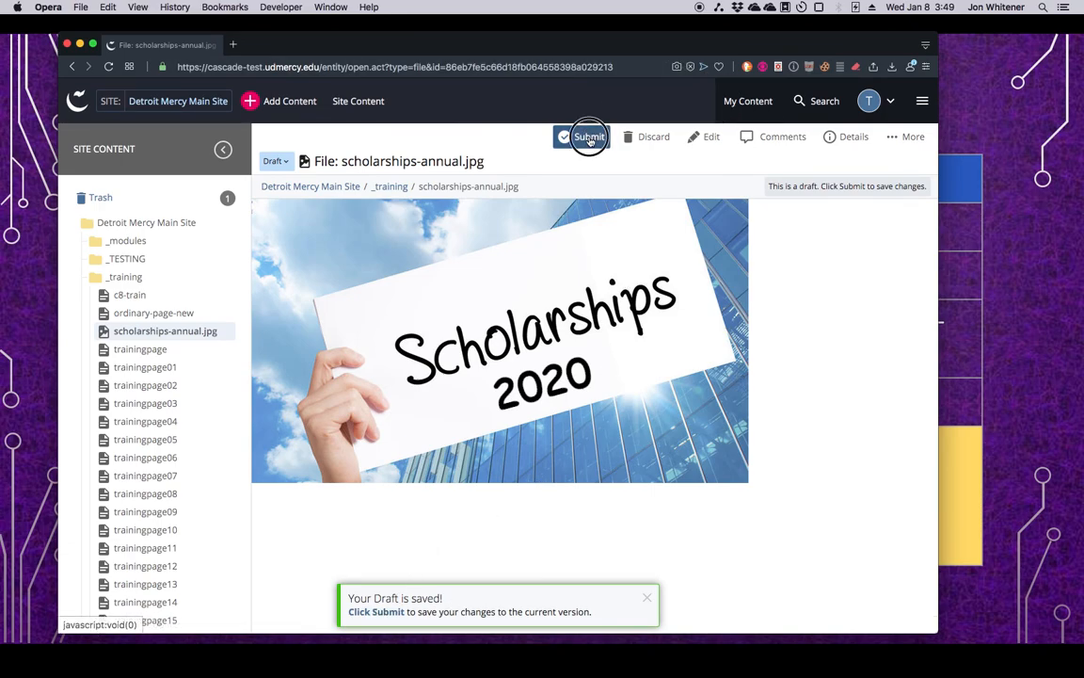
pyautogui.moveTo(423, 198); pyautogui.dragTo(351, 194)
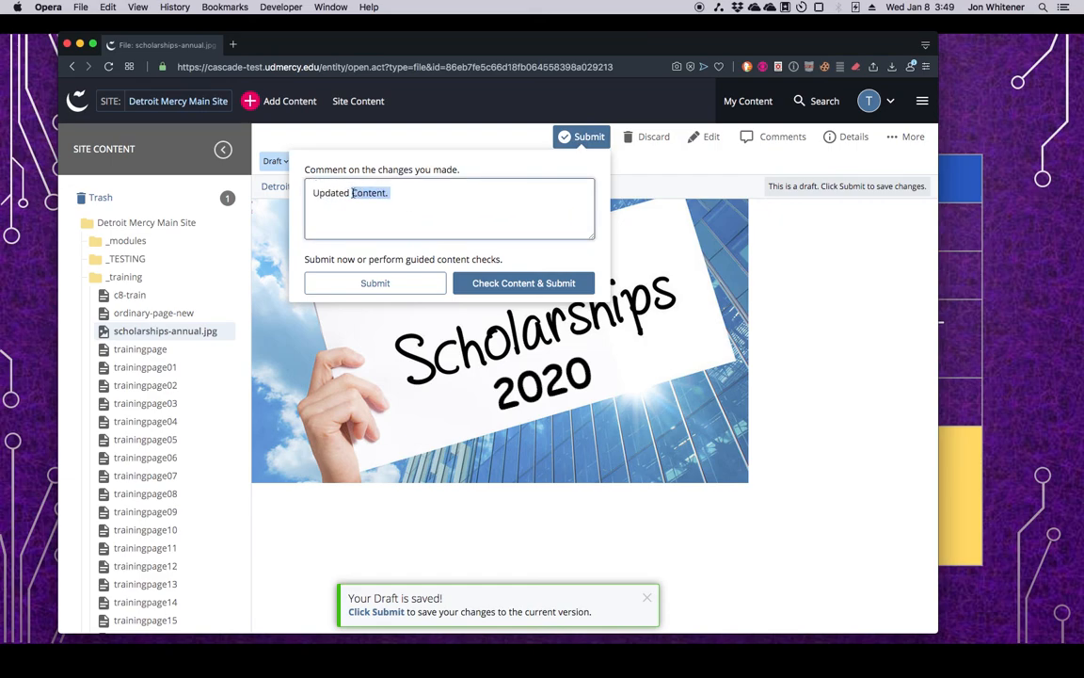
pyautogui.write('image with 2020 year')
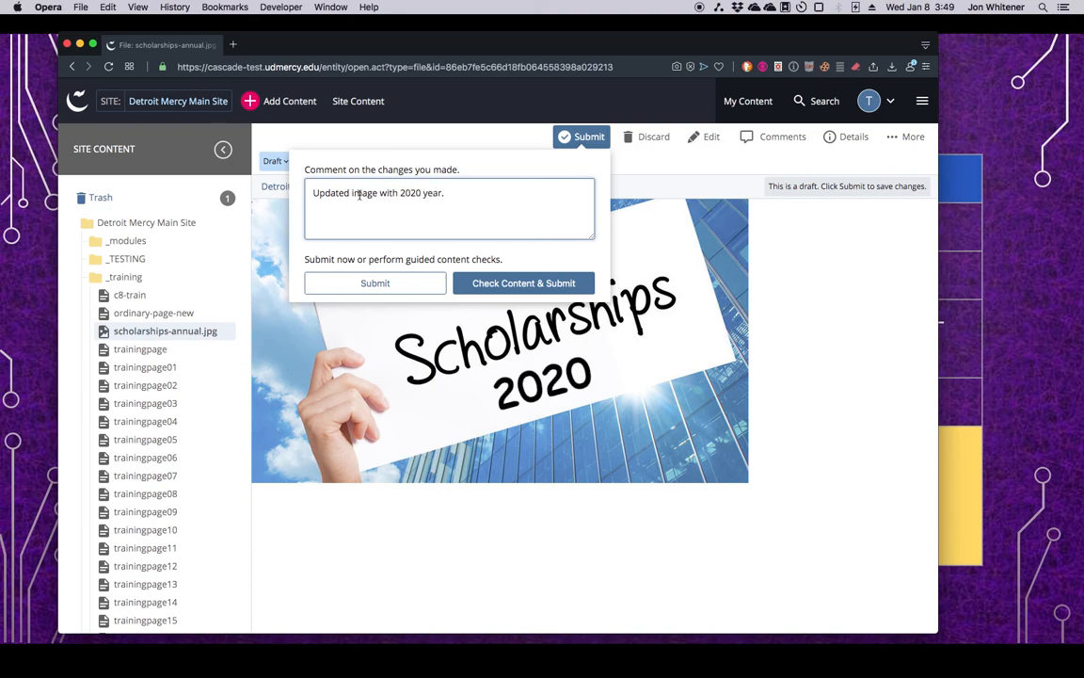
pyautogui.click(508, 288)
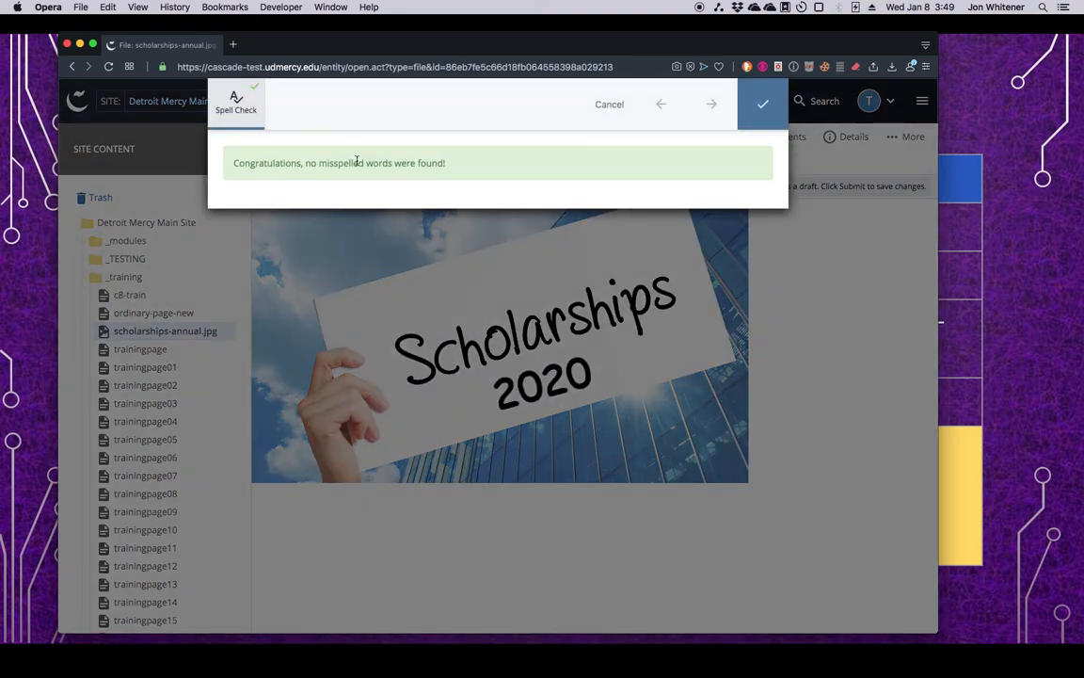
pyautogui.click(763, 109)
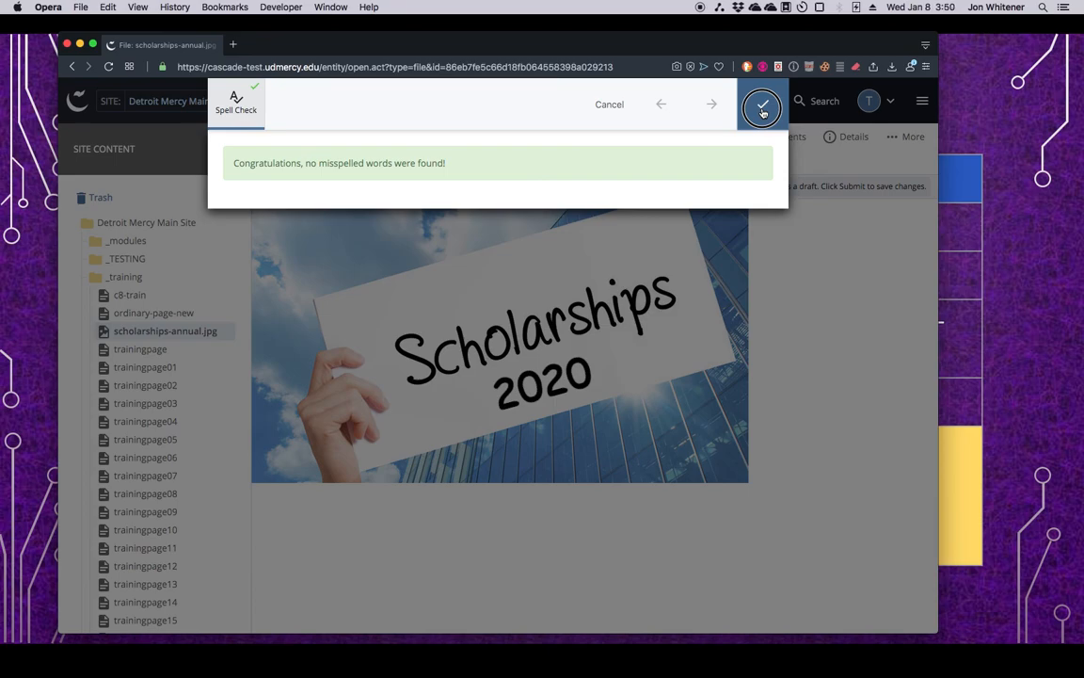
pyautogui.click(763, 109)
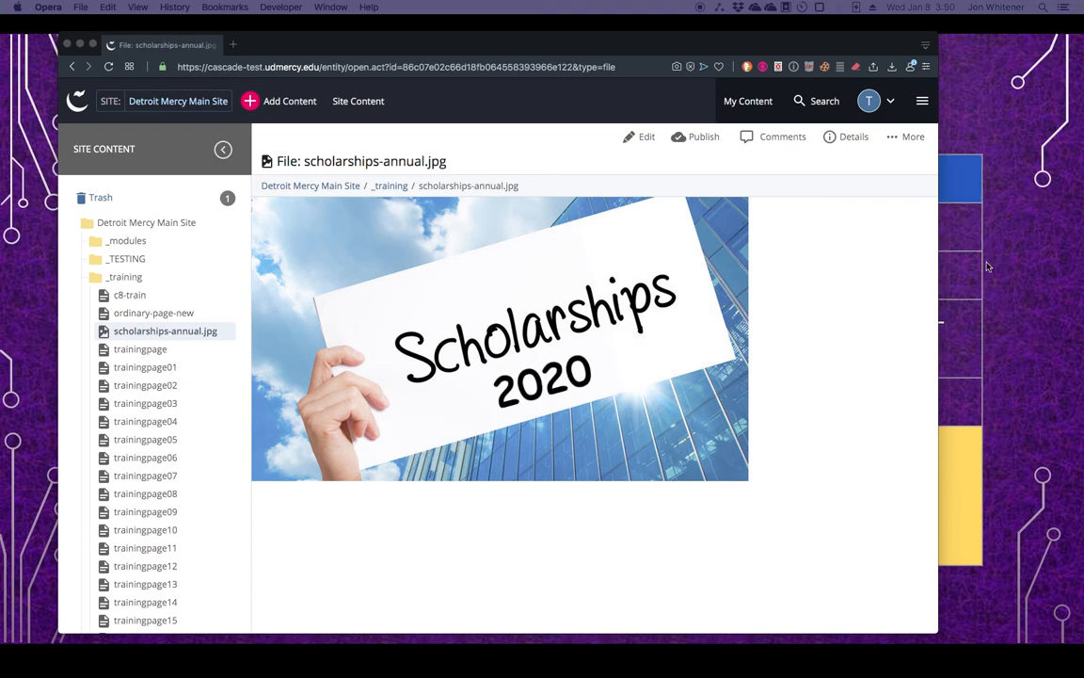
pyautogui.click(1013, 260)
pyautogui.press('Right')
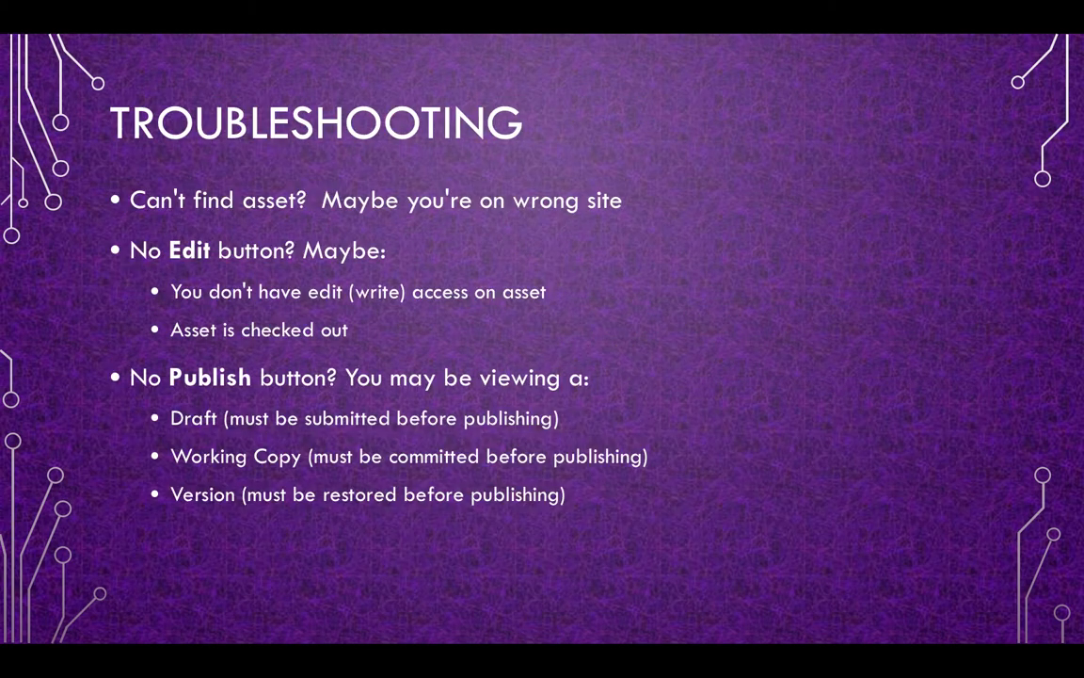